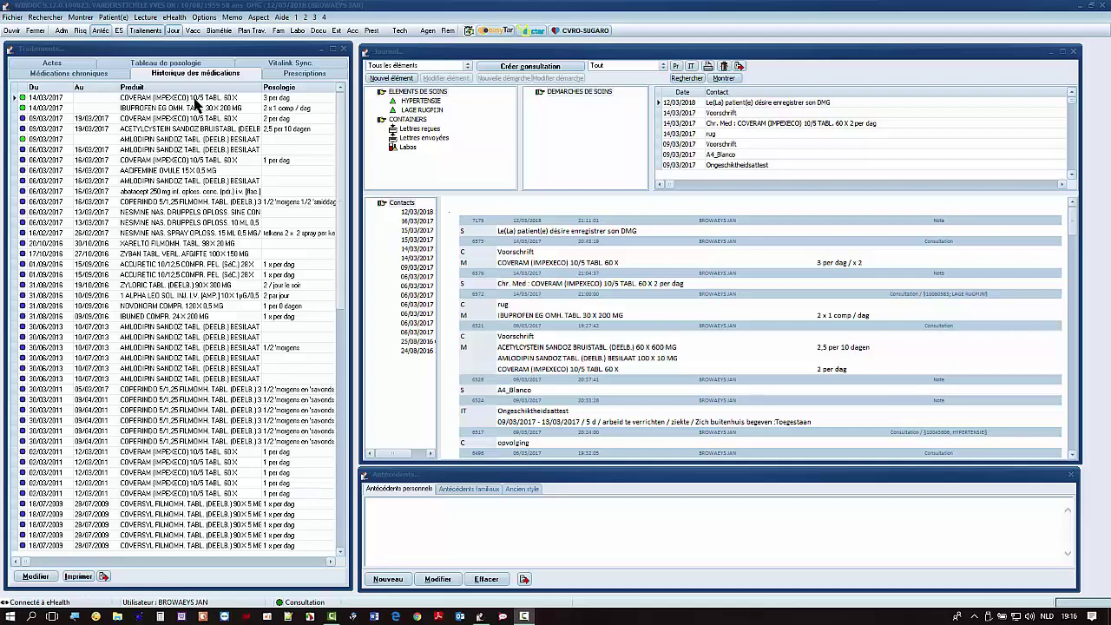
- Open the first user in user management for modification and show the eHealth settings
left_click(176, 17)
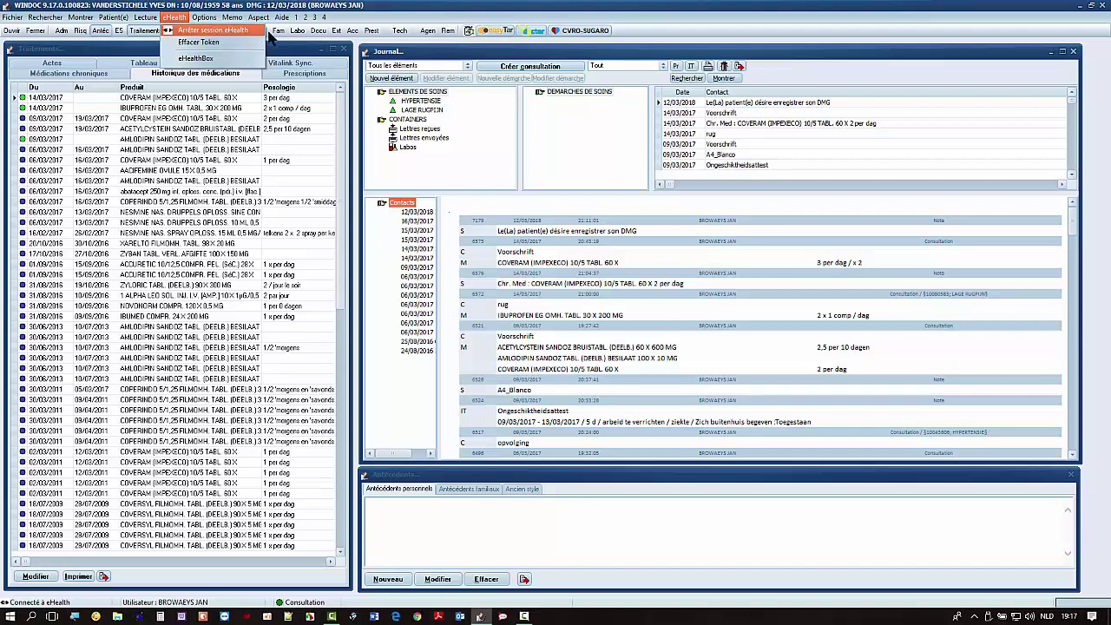
left_click(204, 18)
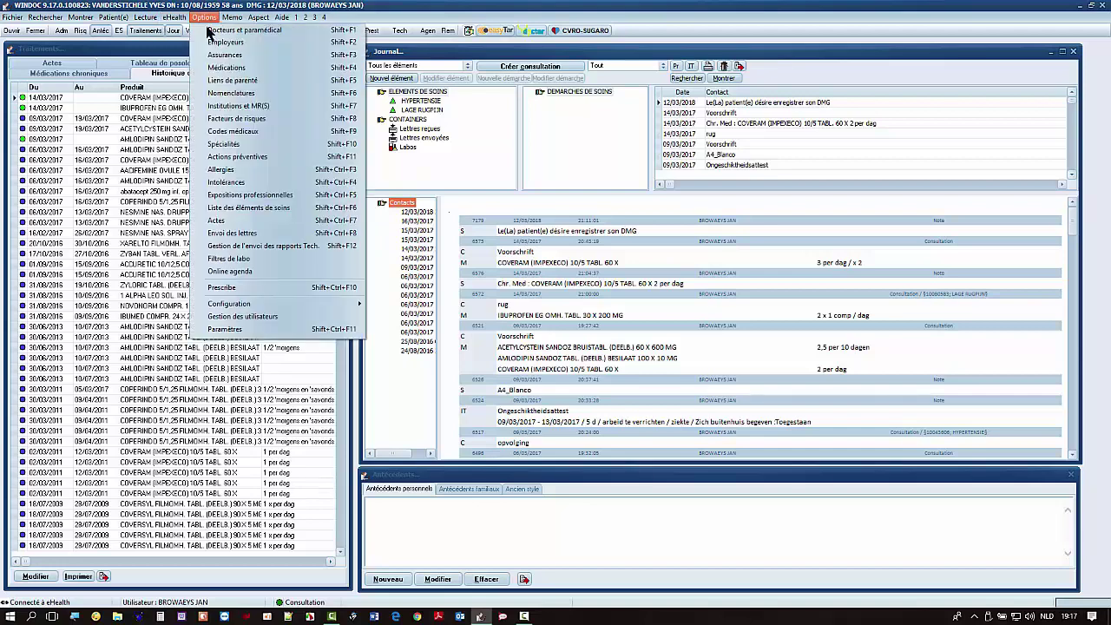
left_click(233, 318)
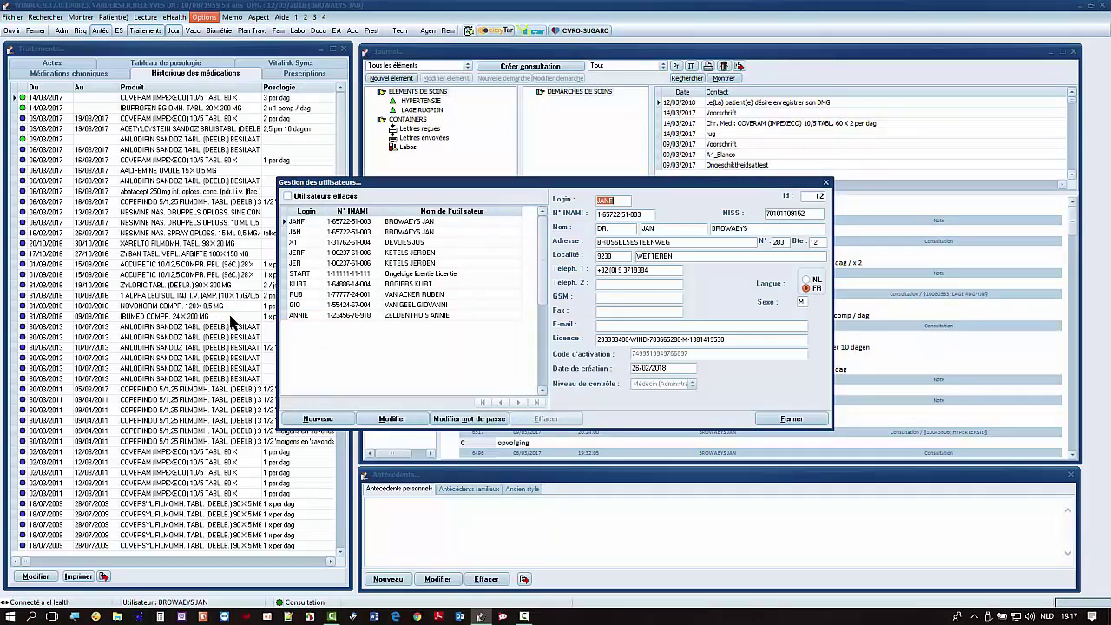
left_click(391, 420)
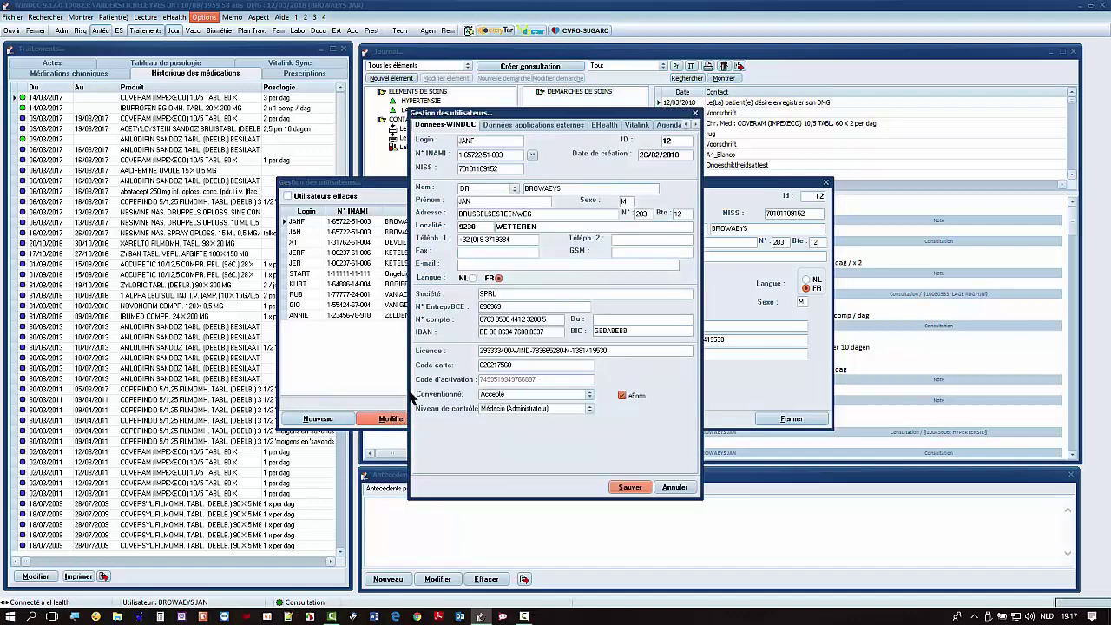
left_click(606, 126)
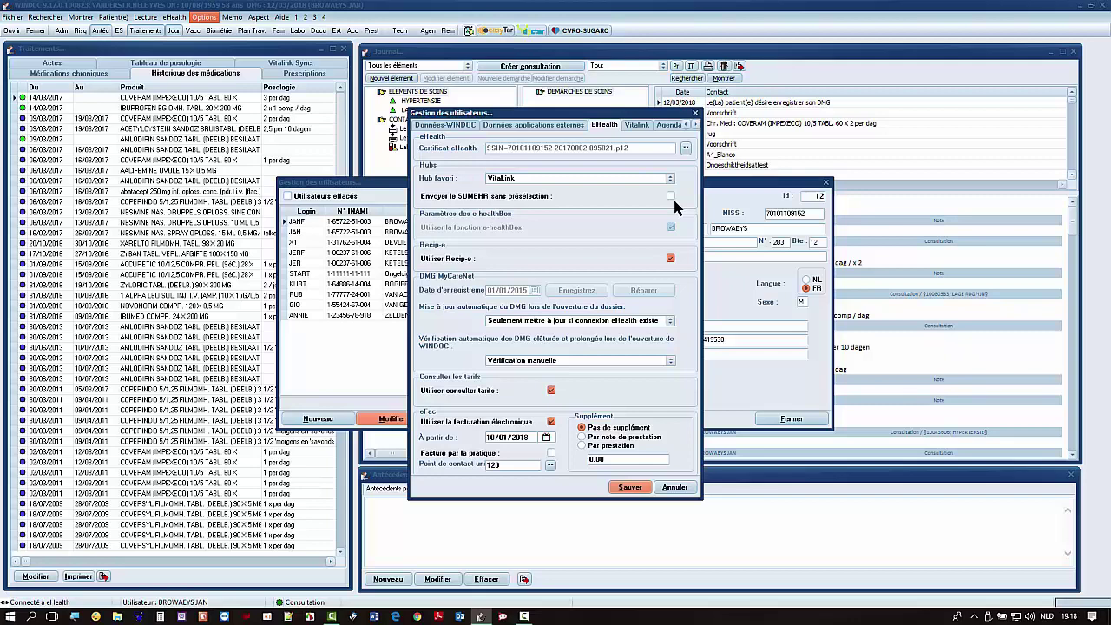
- Set the user's Vitalink INS code to 42025 by searching for "wetteren", save the user and close user management
left_click(640, 126)
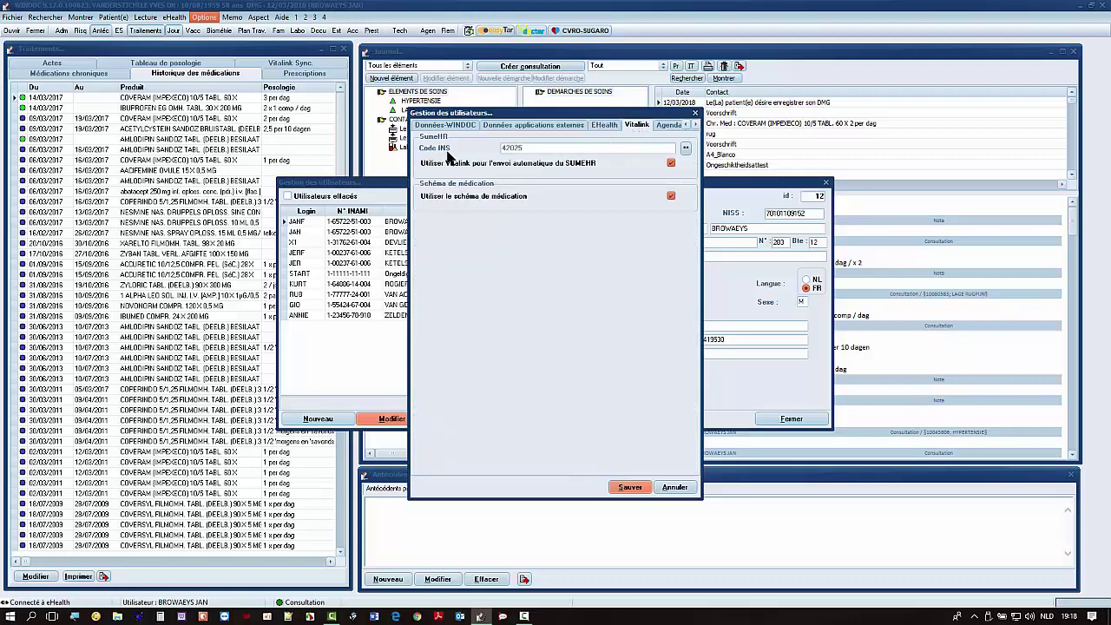
left_click(685, 150)
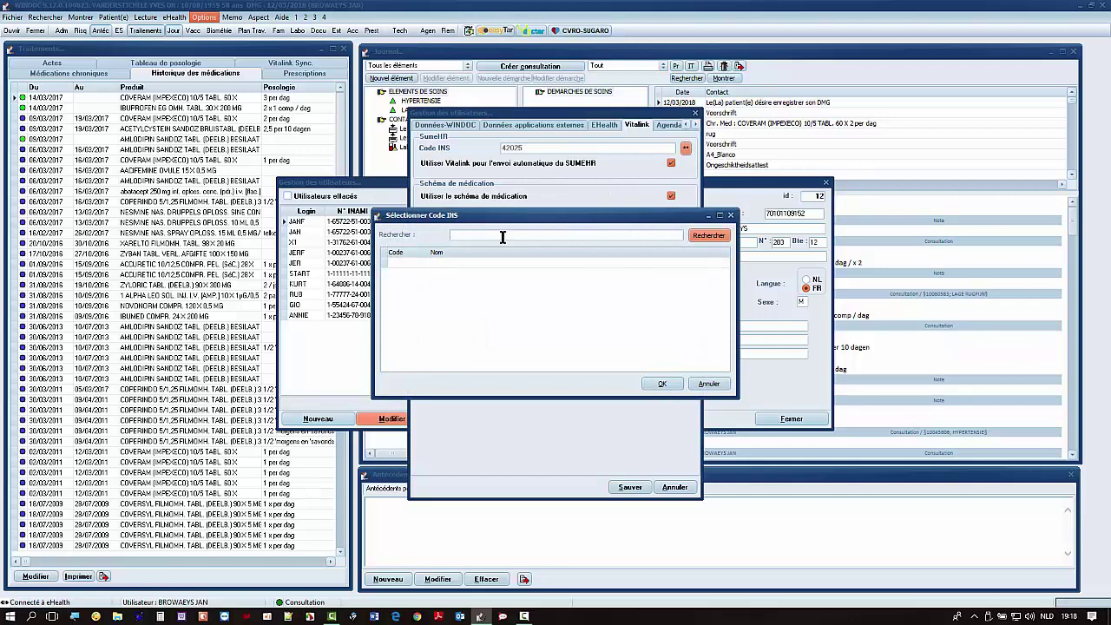
type("wetteren")
key("Return")
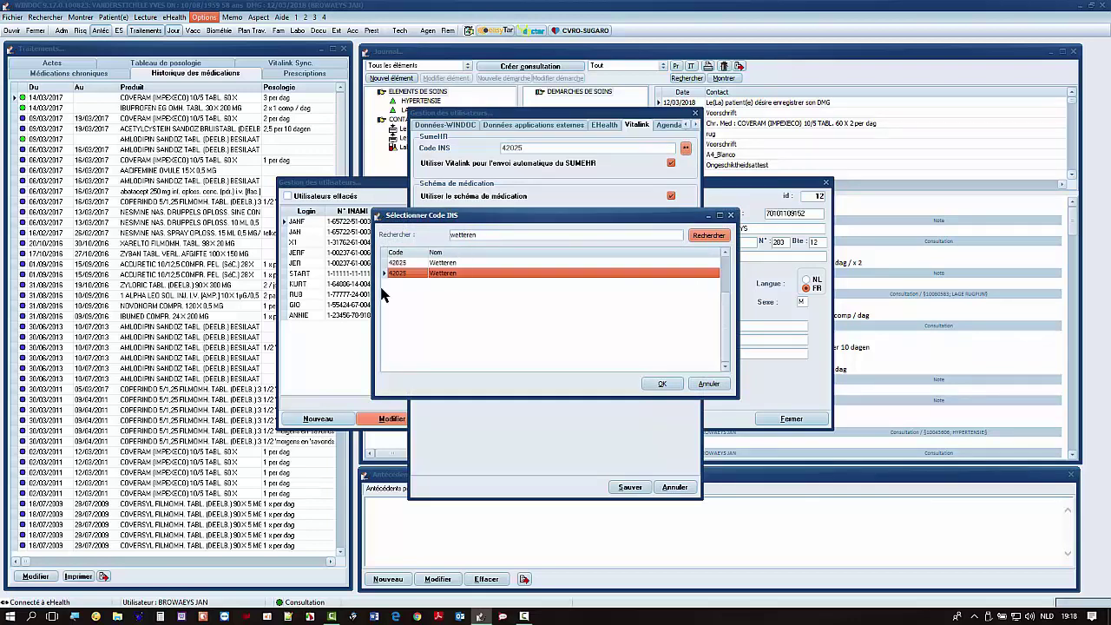
double_click(423, 273)
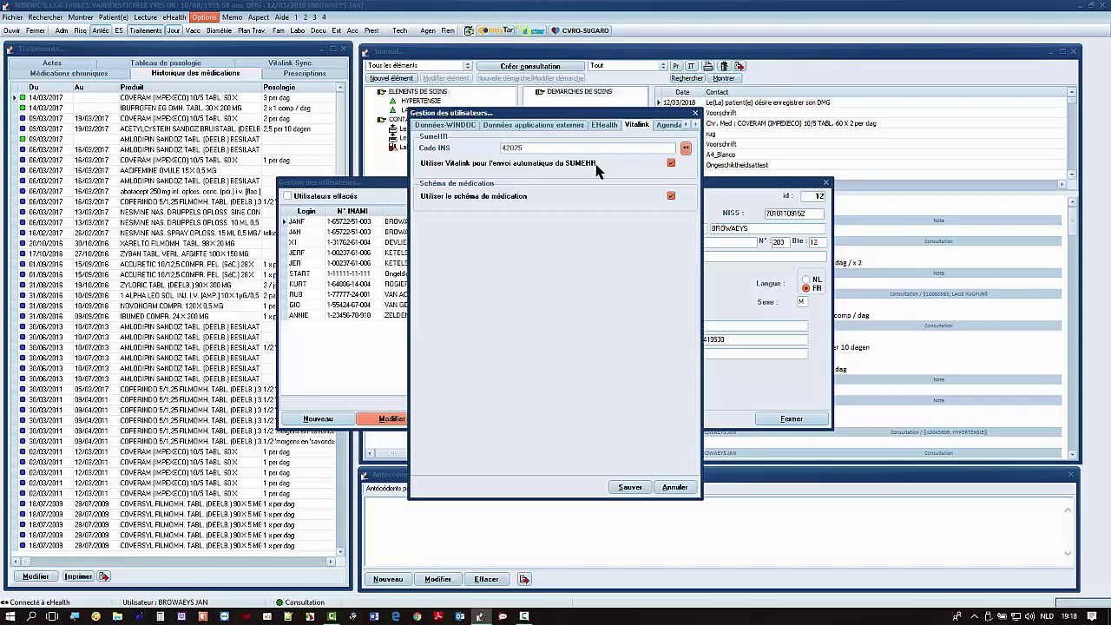
left_click(631, 486)
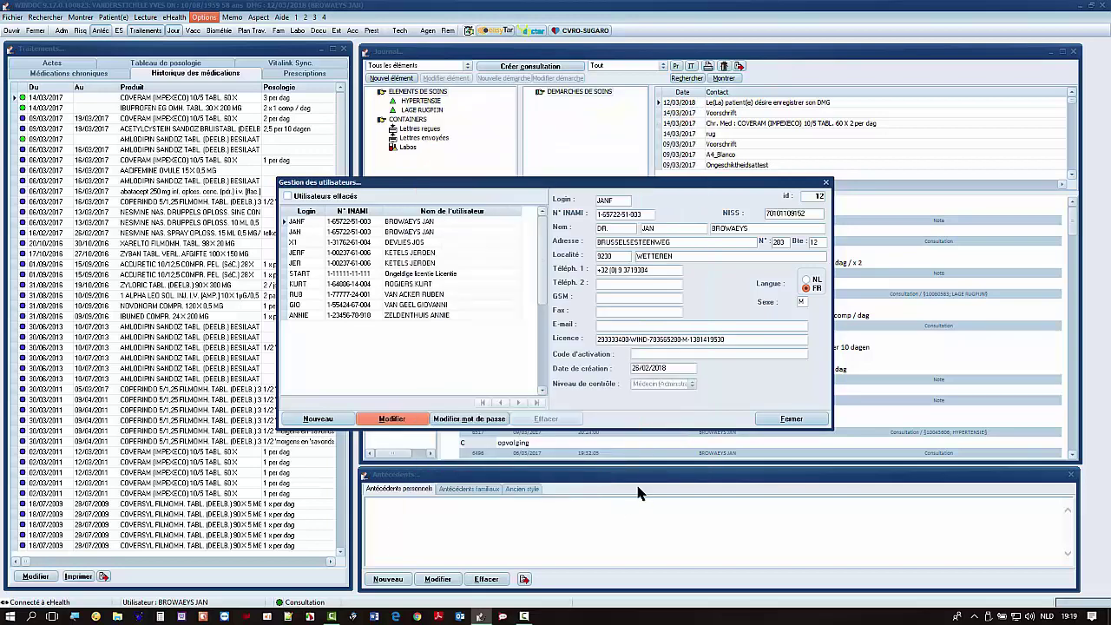
left_click(797, 421)
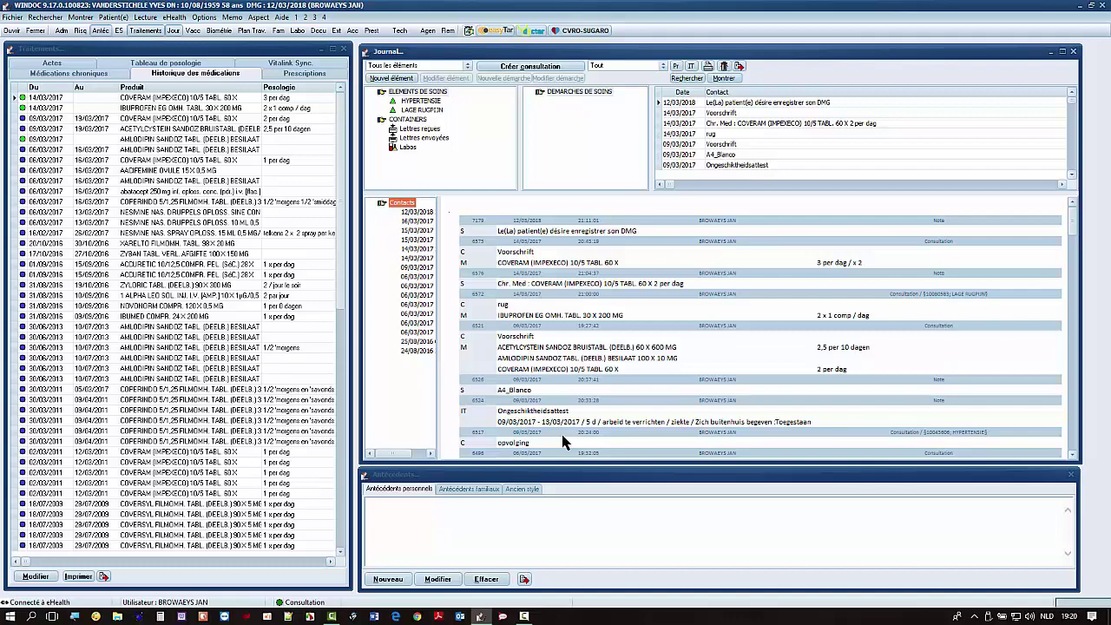
left_click(100, 140)
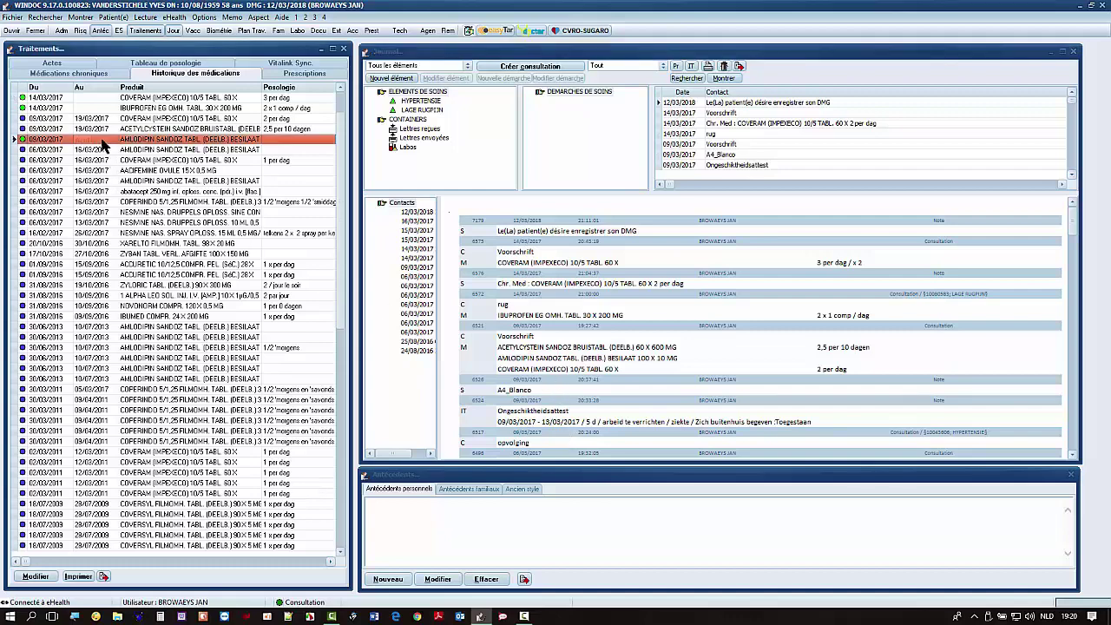
right_click(155, 143)
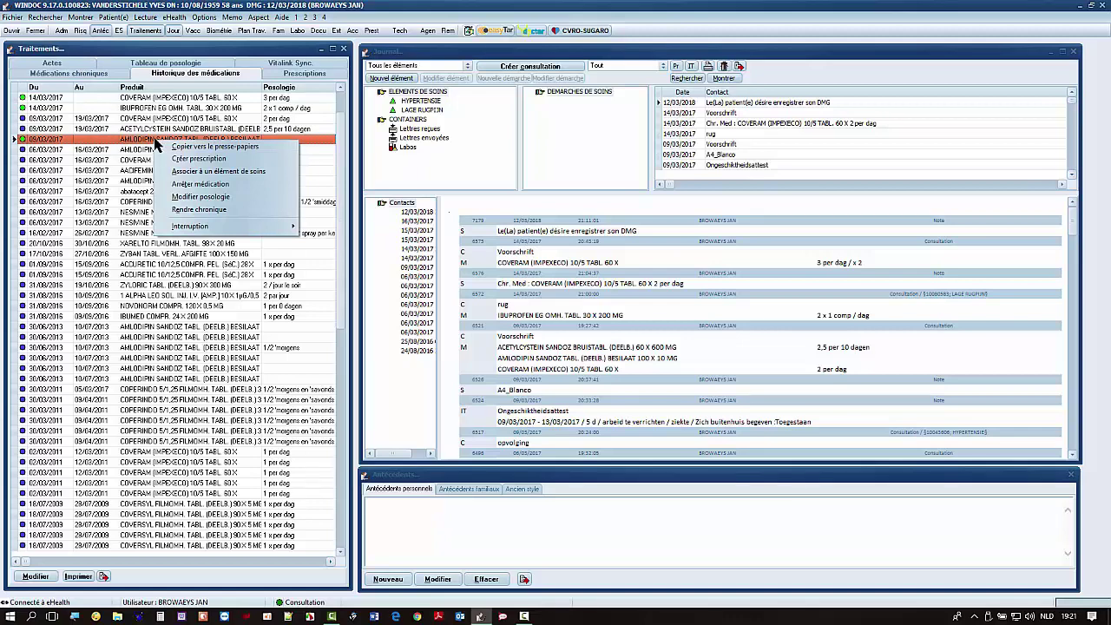
left_click(244, 193)
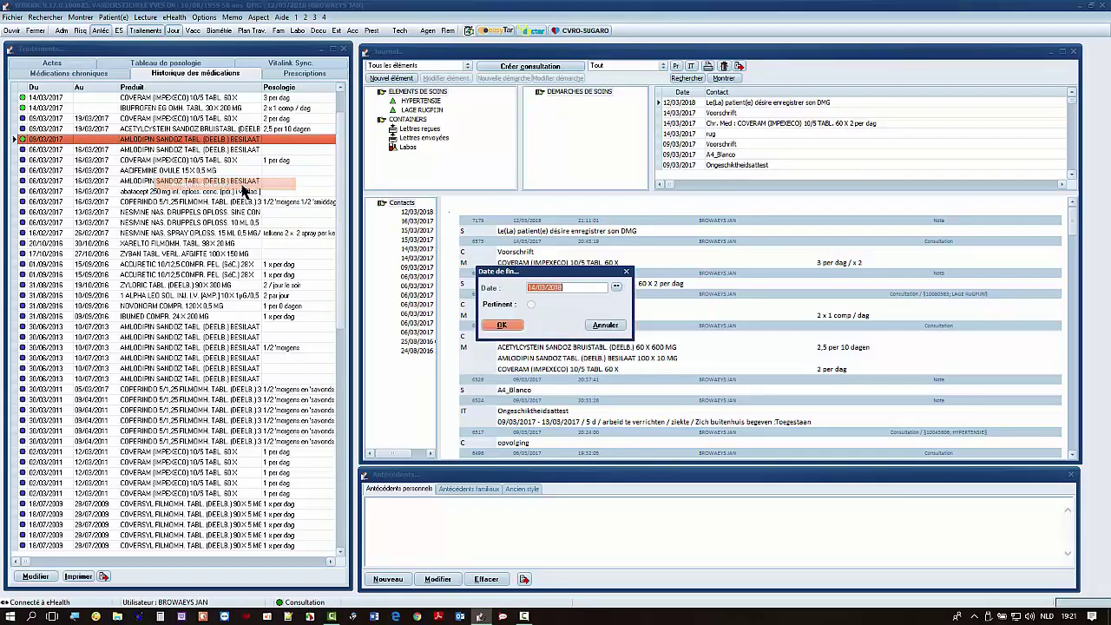
left_click(618, 329)
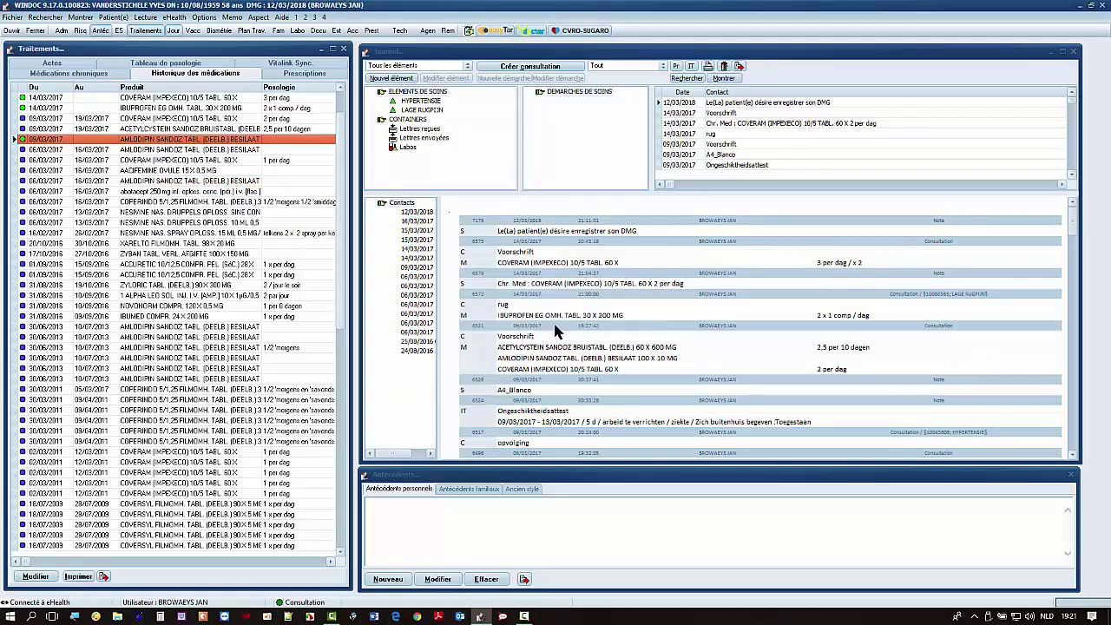
- Examine the patient's diagnostics among the care elements and the status actions available for the unnamed 30/03/2011 diagnostic
left_click(120, 31)
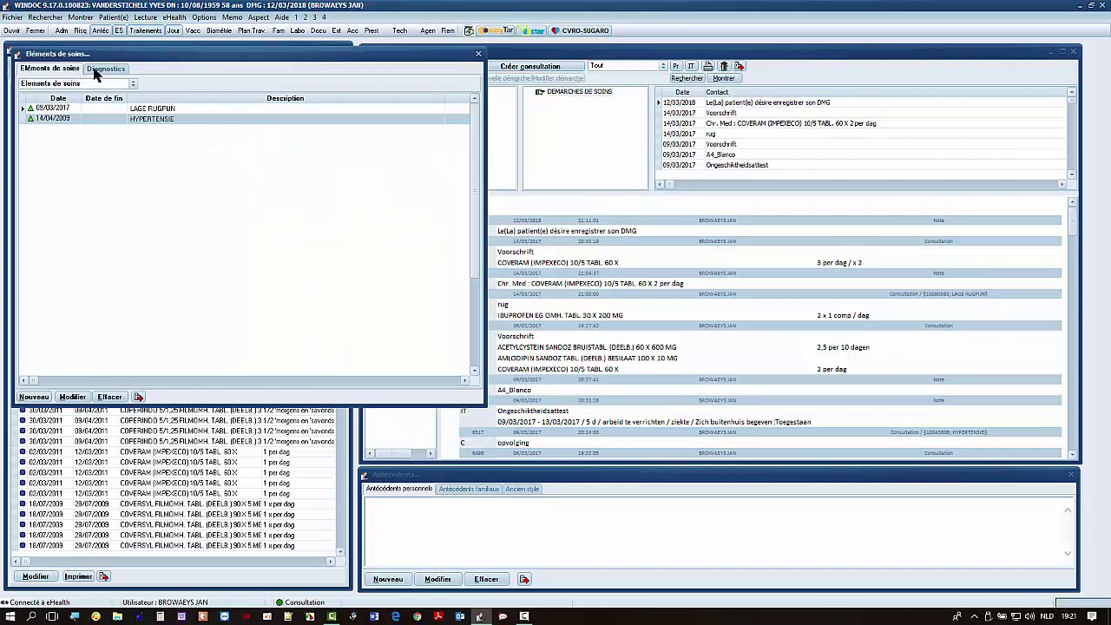
left_click(98, 70)
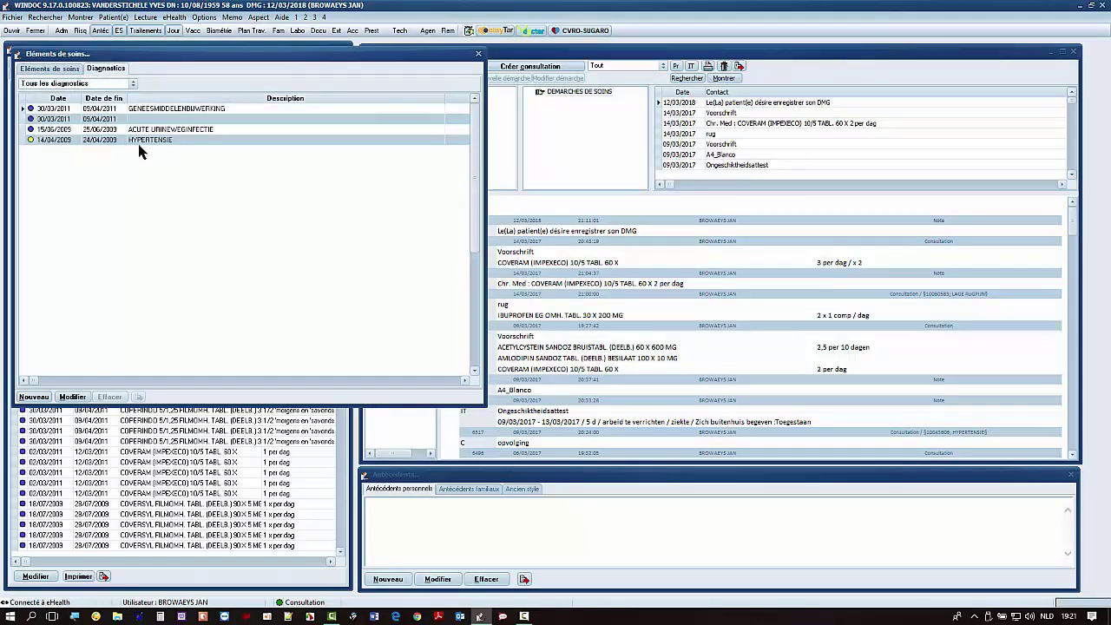
right_click(168, 120)
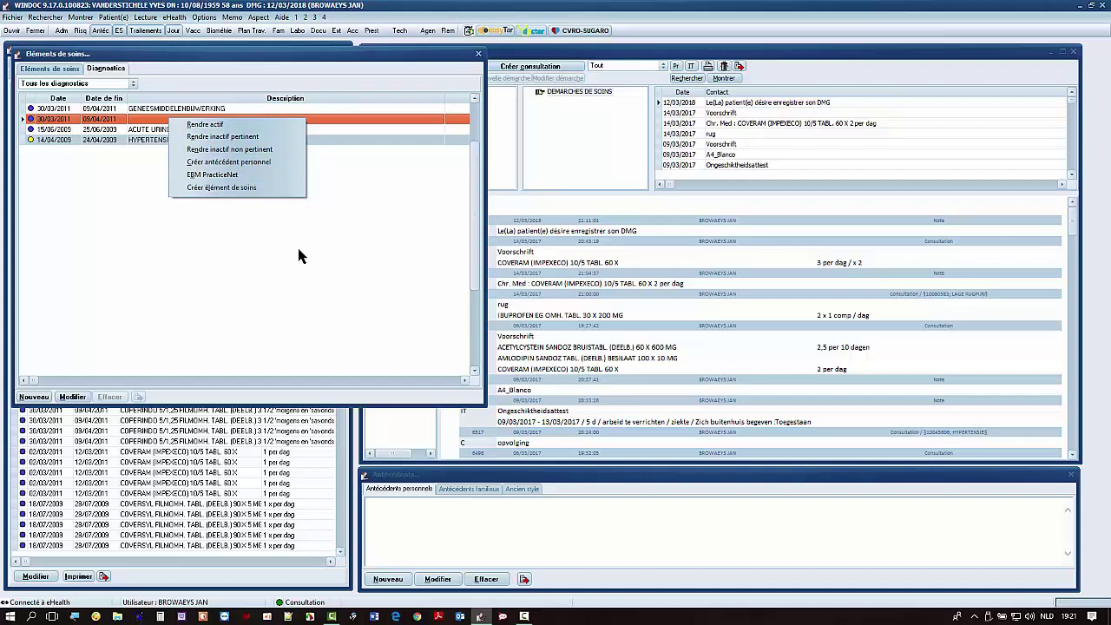
left_click(482, 57)
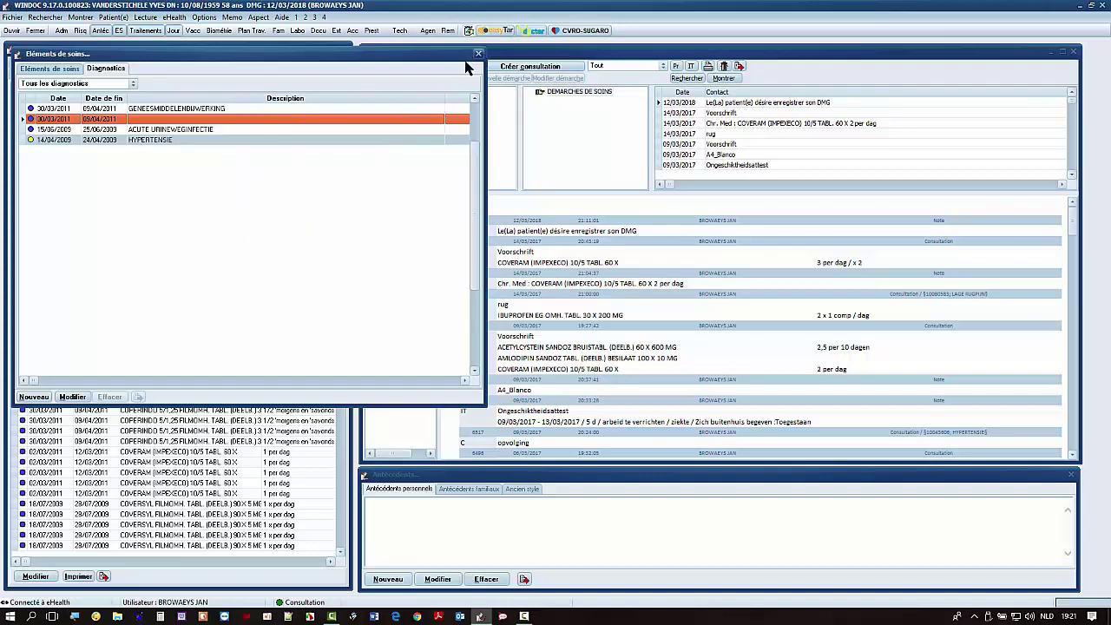
- Close the current patient's record without recreating the SUMEHR file, and open the record of the patient living in Halle
left_click(35, 30)
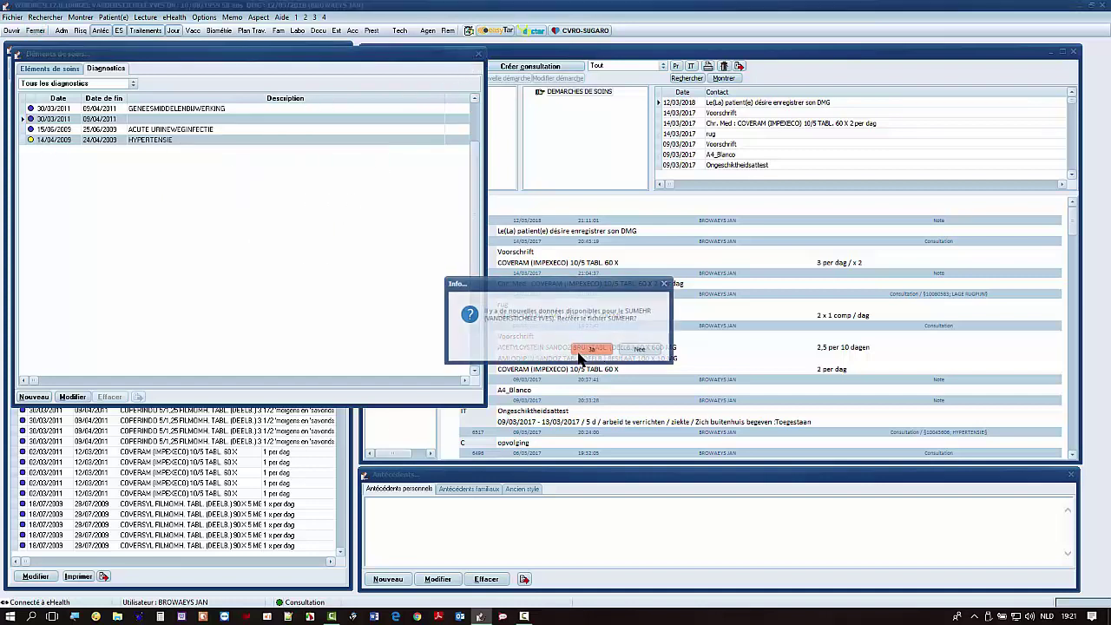
left_click(639, 350)
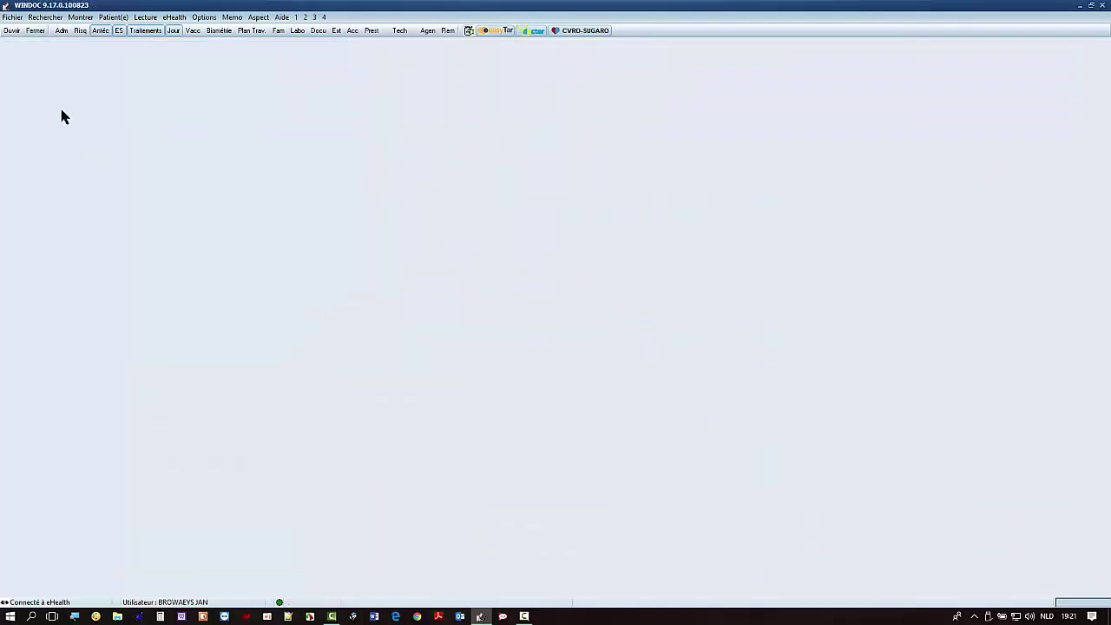
left_click(11, 30)
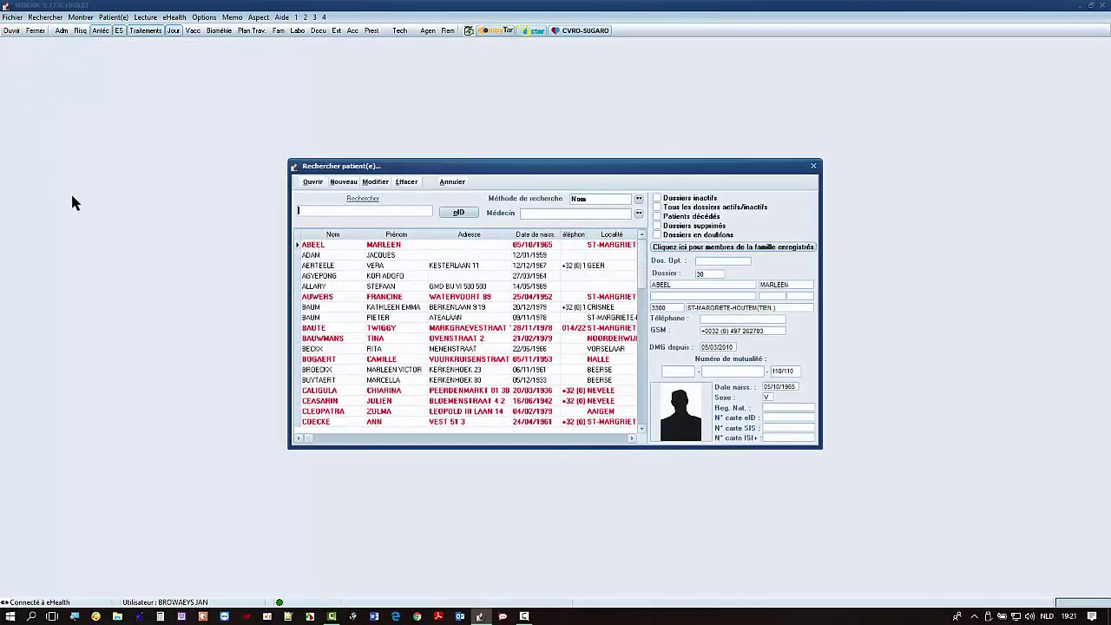
left_click(329, 359)
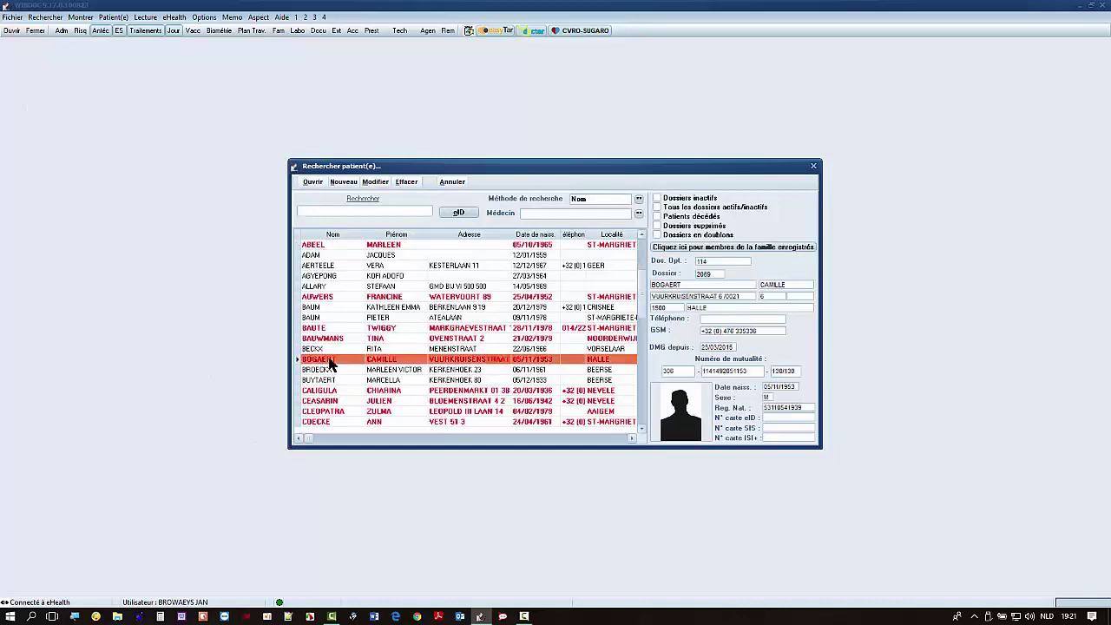
double_click(329, 361)
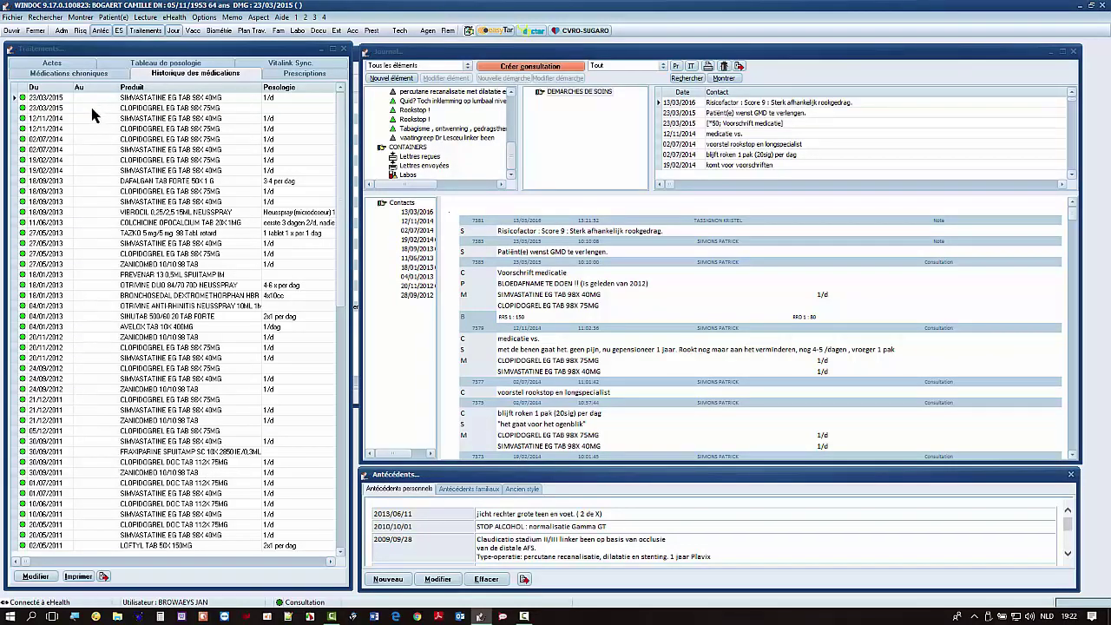
- Review the patient's full medication history down to the oldest 2007 entries and return to the most recent ones
left_click(85, 514)
scroll(85, 519, "down", 6)
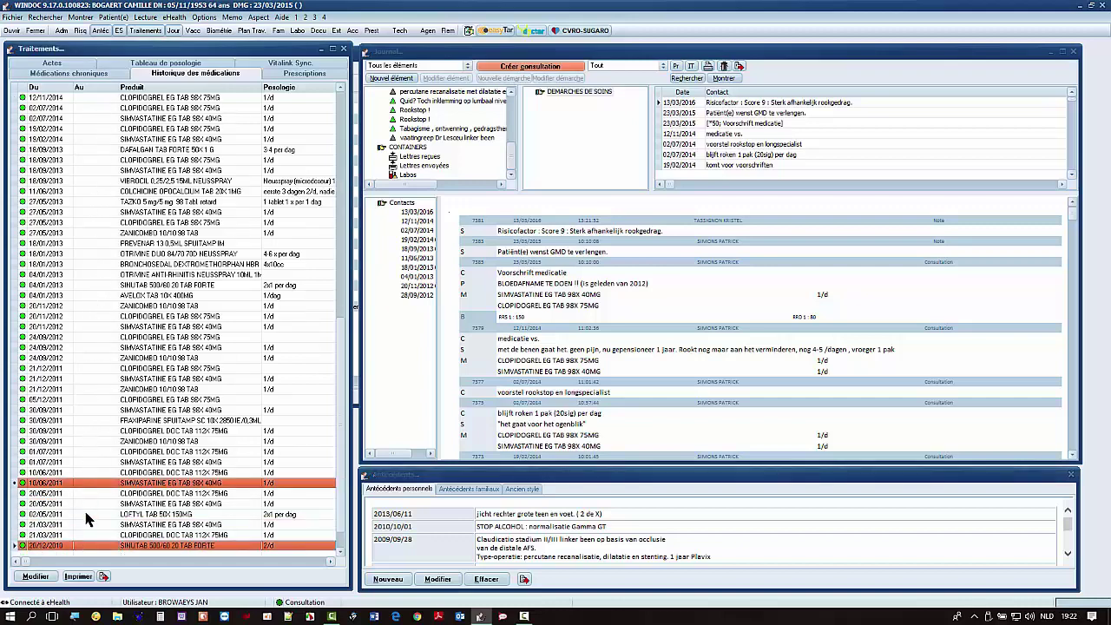
scroll(85, 519, "down", 7)
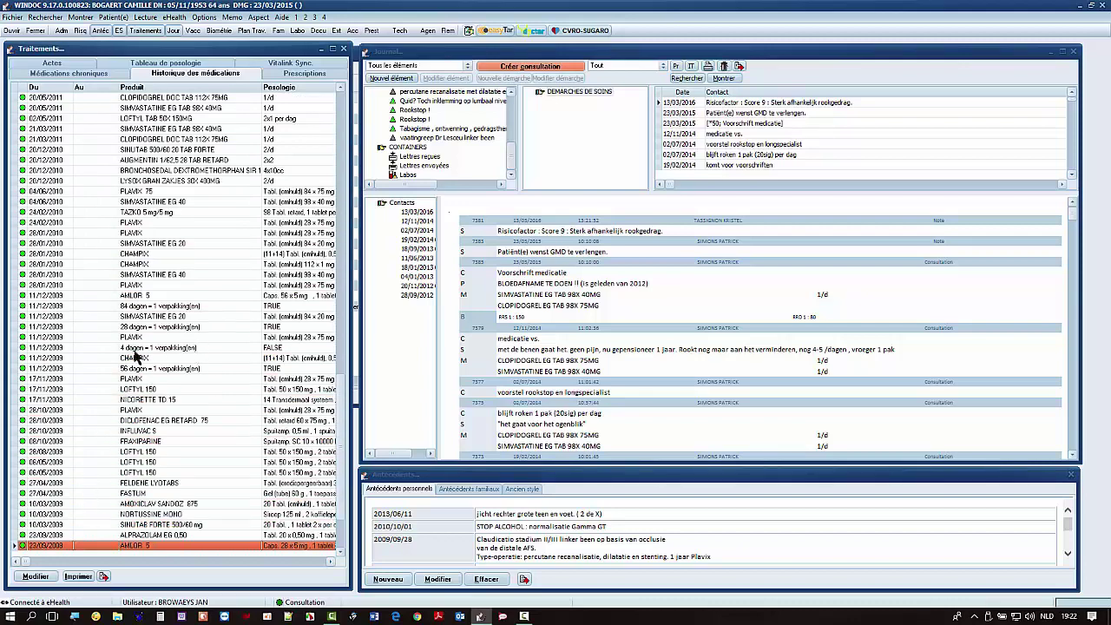
scroll(84, 395, "down", 3)
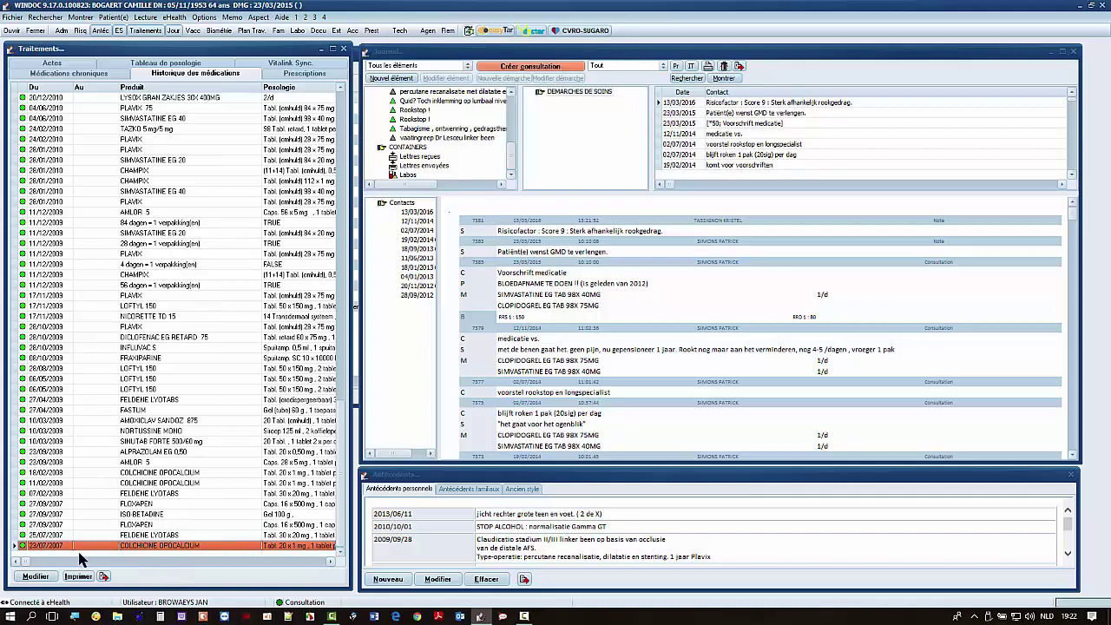
key("Up")
key("Up")
key("Up")
key("Up")
key("Up")
key("Up")
key("Up")
key("Up")
key("Up")
key("Up")
key("Up")
key("Up")
key("Up")
key("Up")
key("Up")
key("Up")
key("Up")
key("Up")
key("Up")
key("Up")
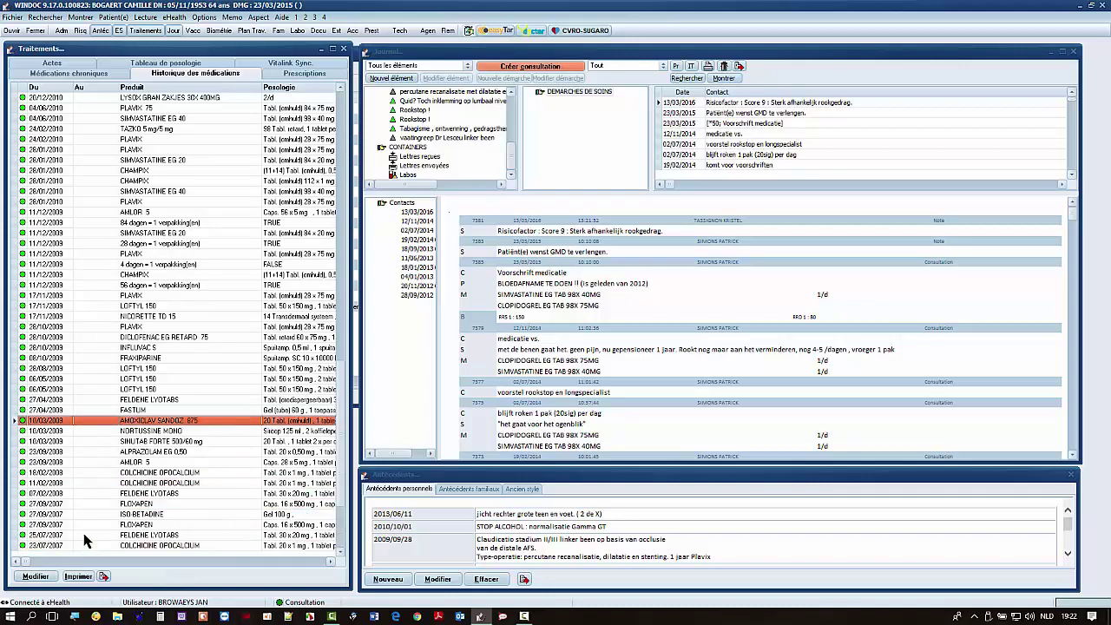
scroll(80, 495, "up", 14)
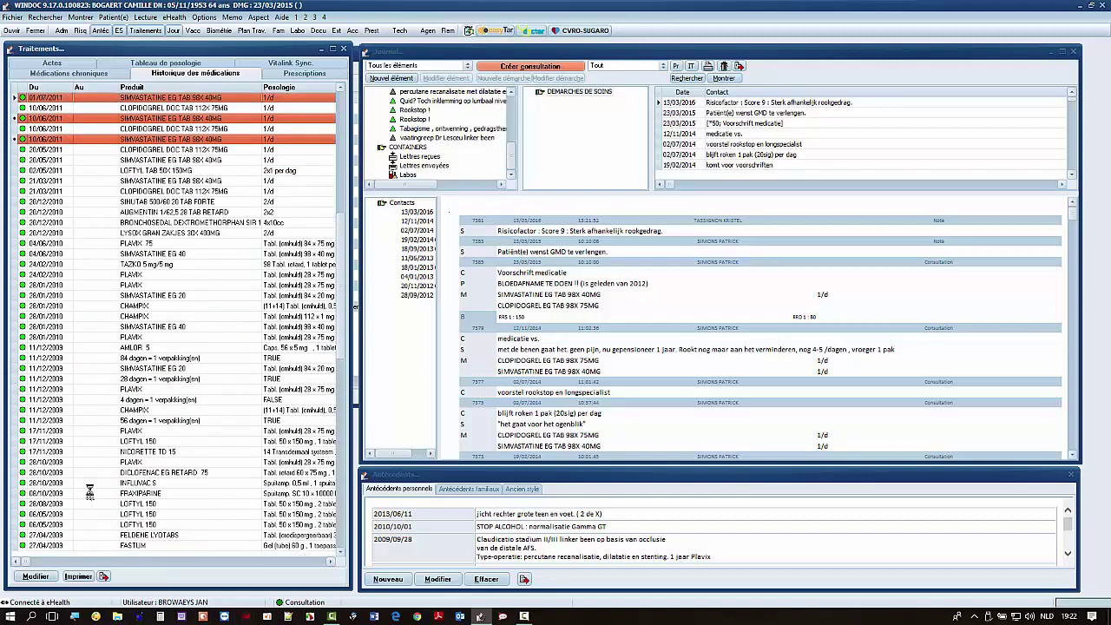
scroll(78, 482, "up", 4)
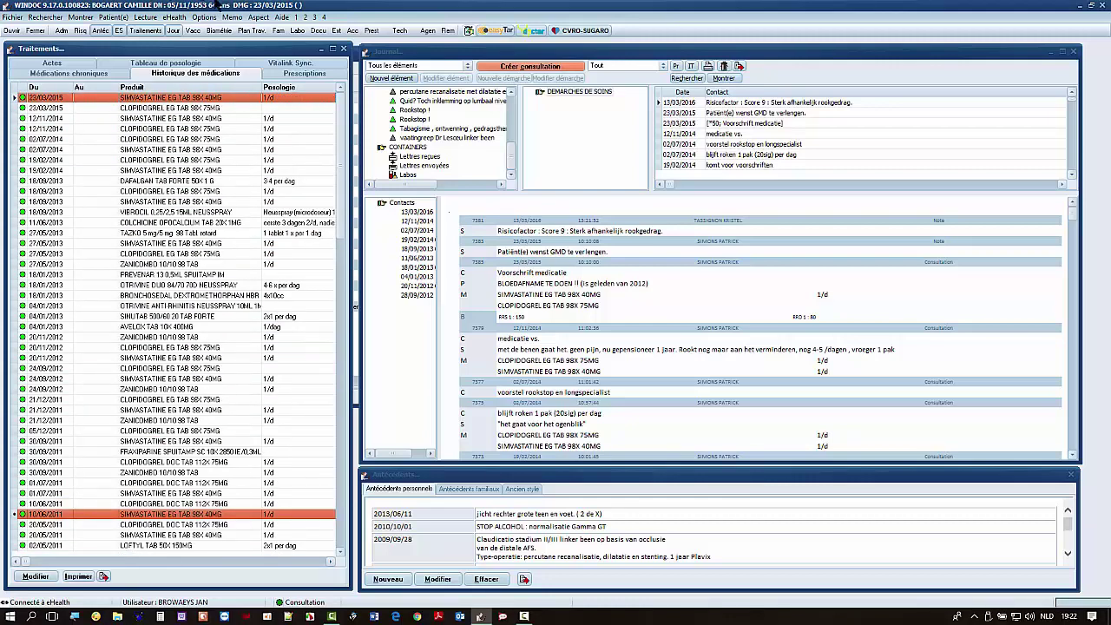
- Set the status of the care element "neurogene claudicatio?" to Non actif and save it
left_click(120, 31)
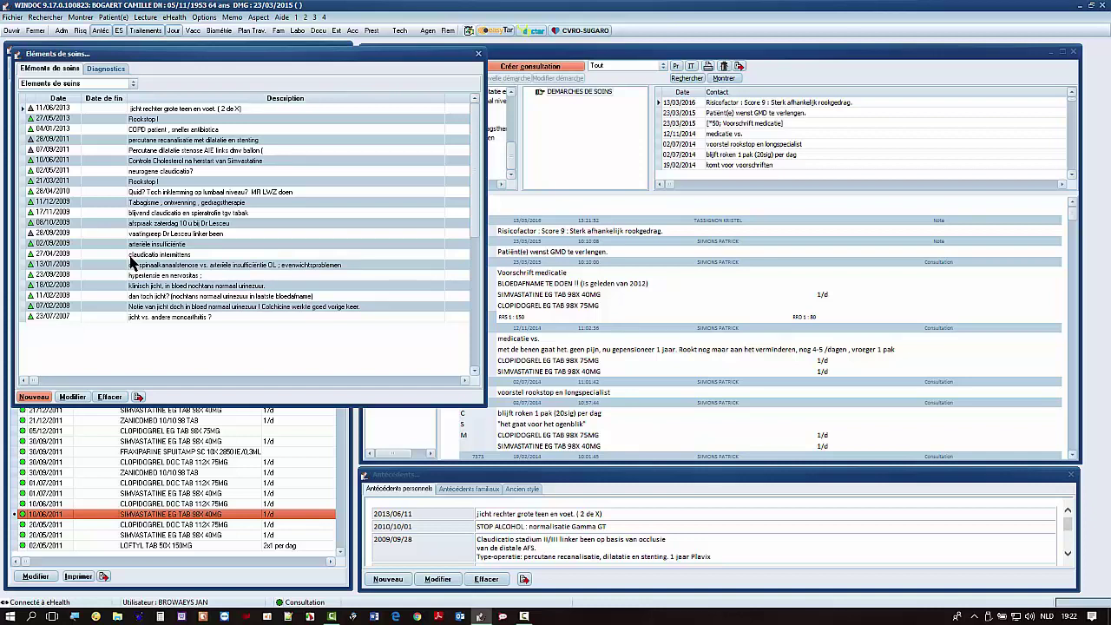
right_click(179, 171)
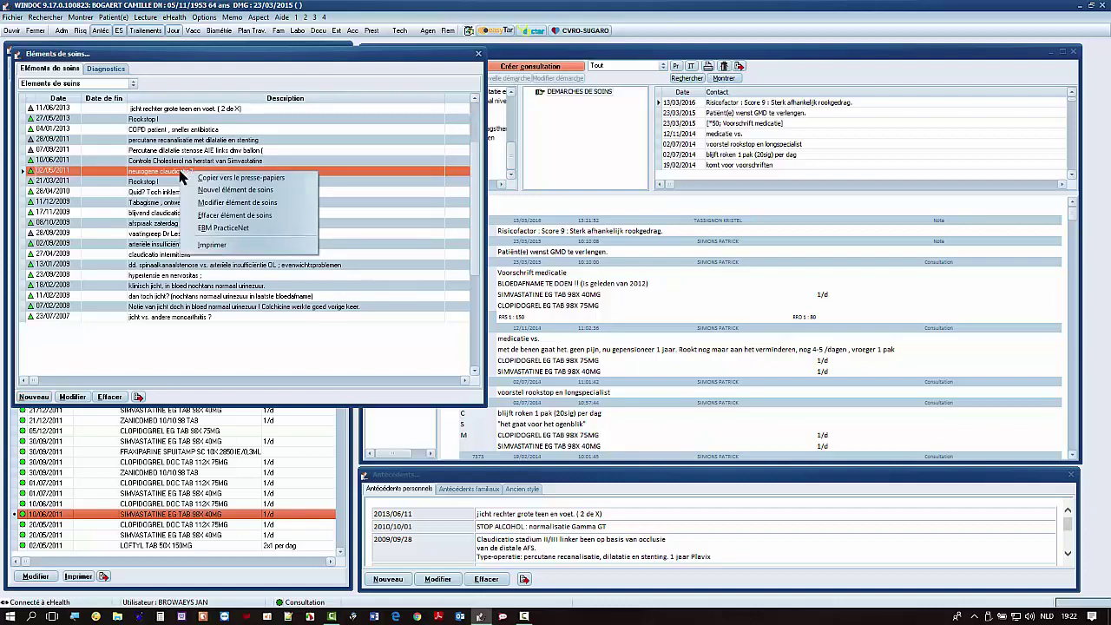
left_click(230, 207)
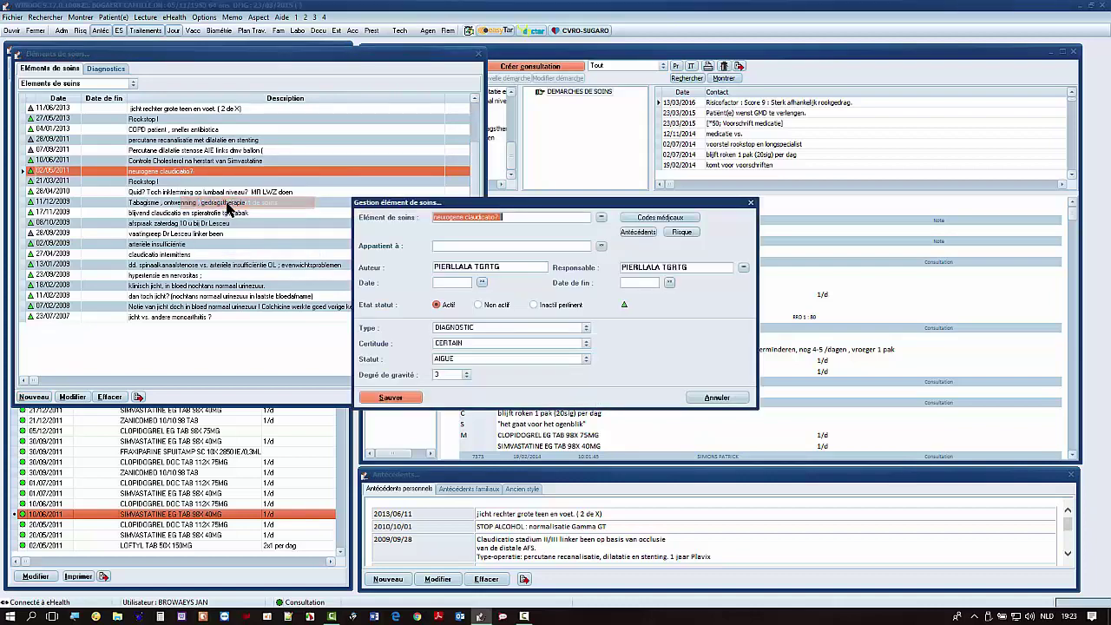
left_click(479, 306)
left_click(405, 398)
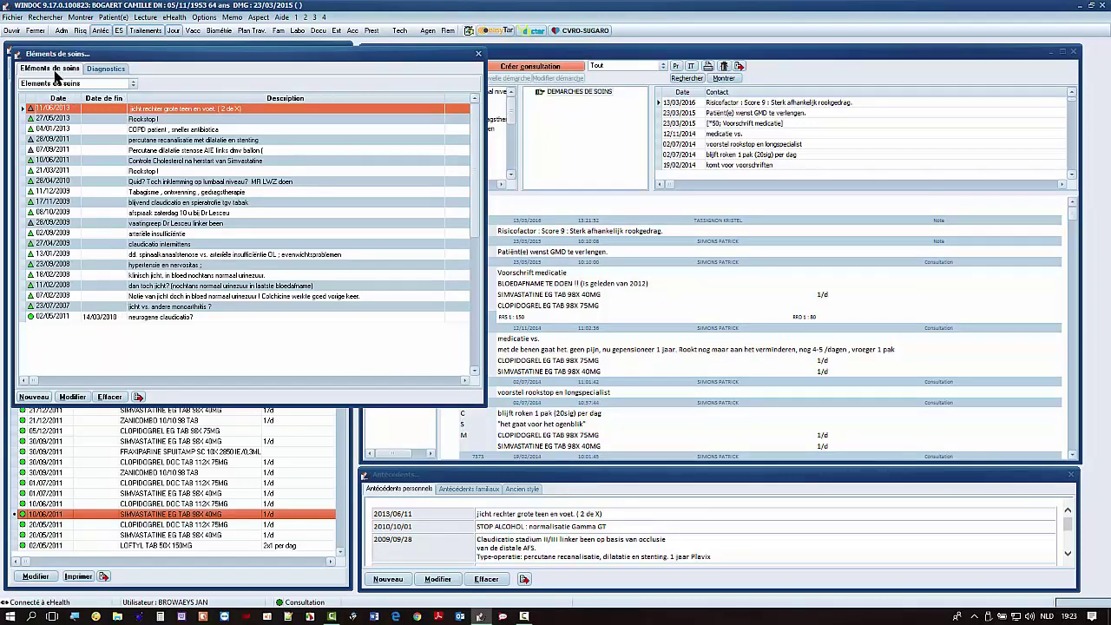
- Close the care elements overview and open Optimiser dossier, enlarged to show more of the active medications
left_click(108, 443)
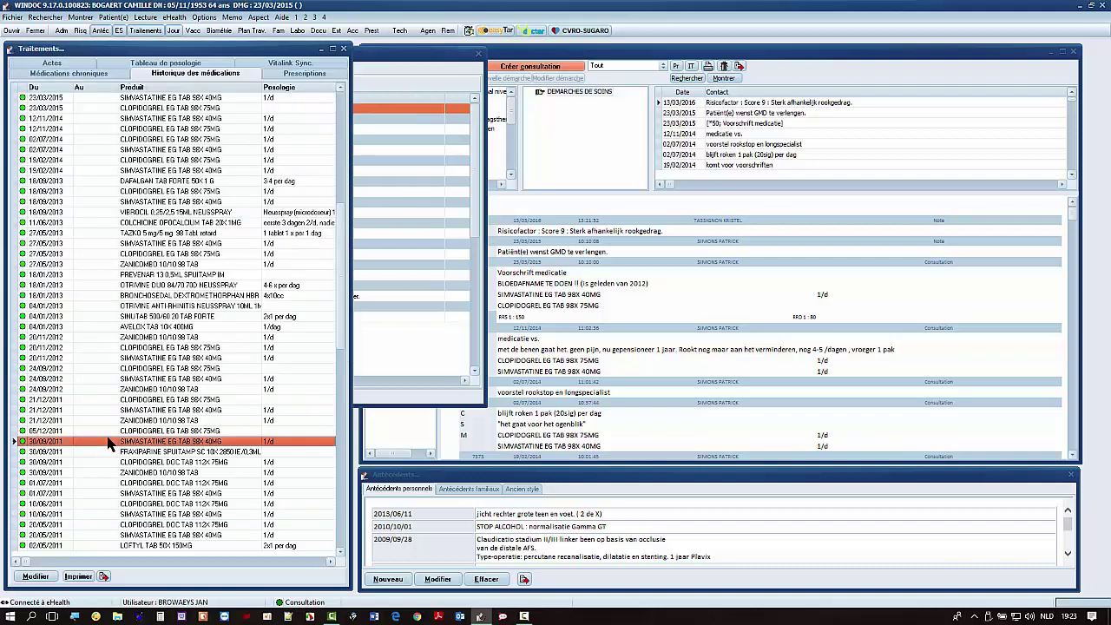
left_click(476, 59)
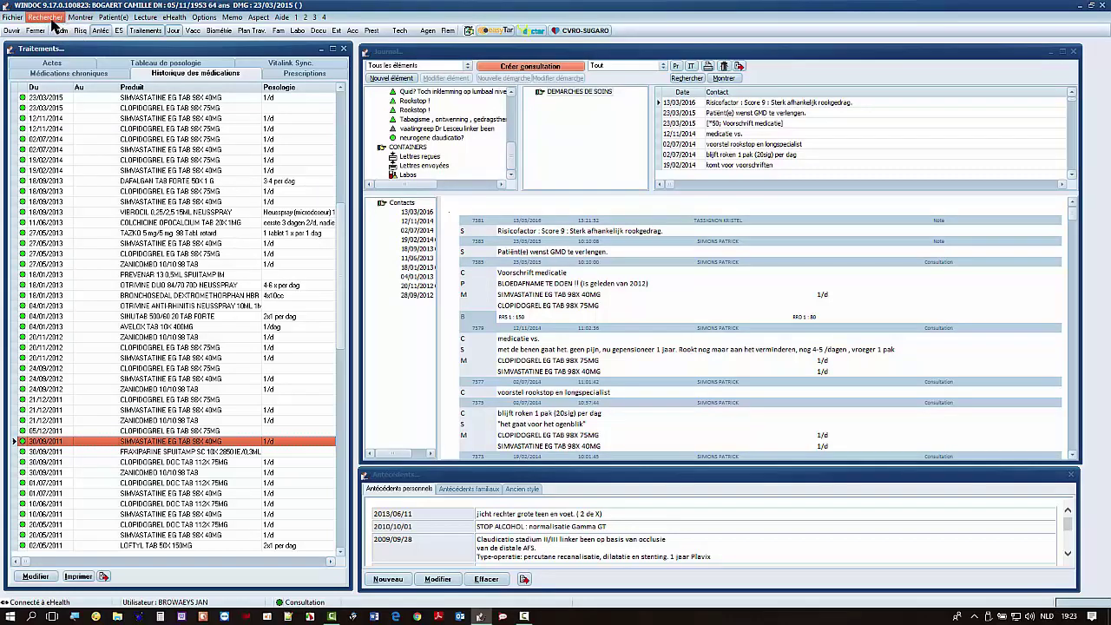
left_click(54, 19)
mouse_move(79, 19)
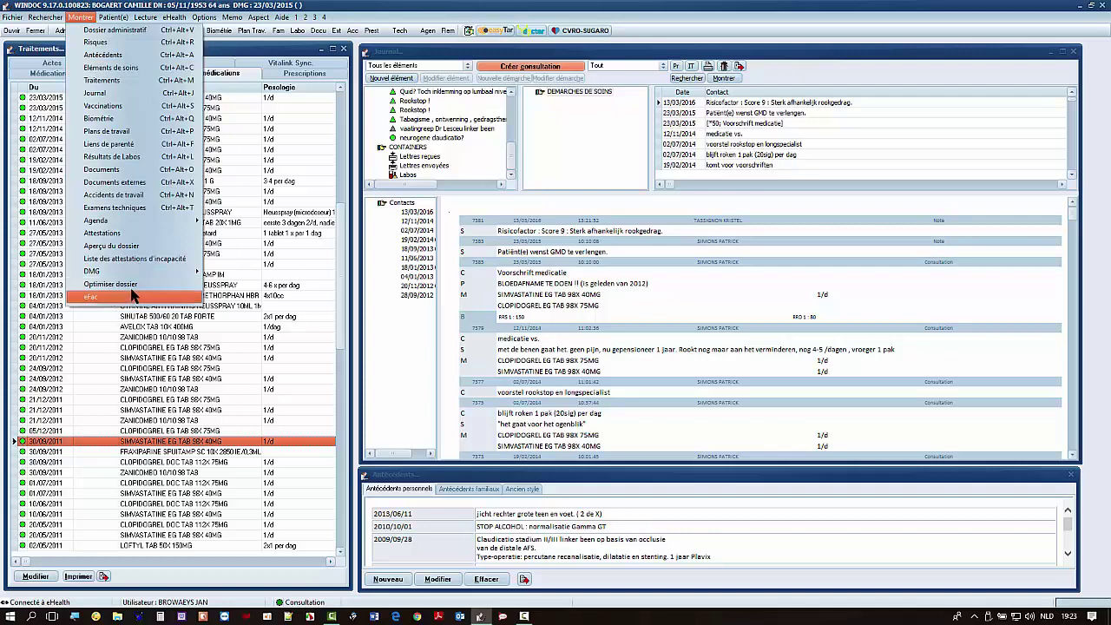
left_click(135, 289)
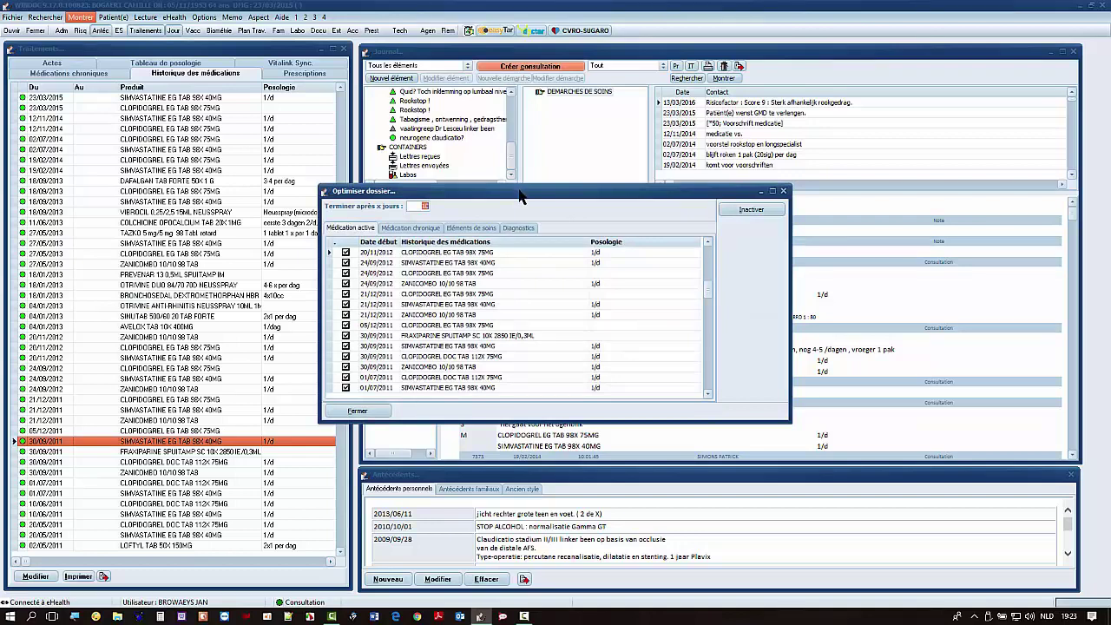
left_click_drag(524, 183, 526, 38)
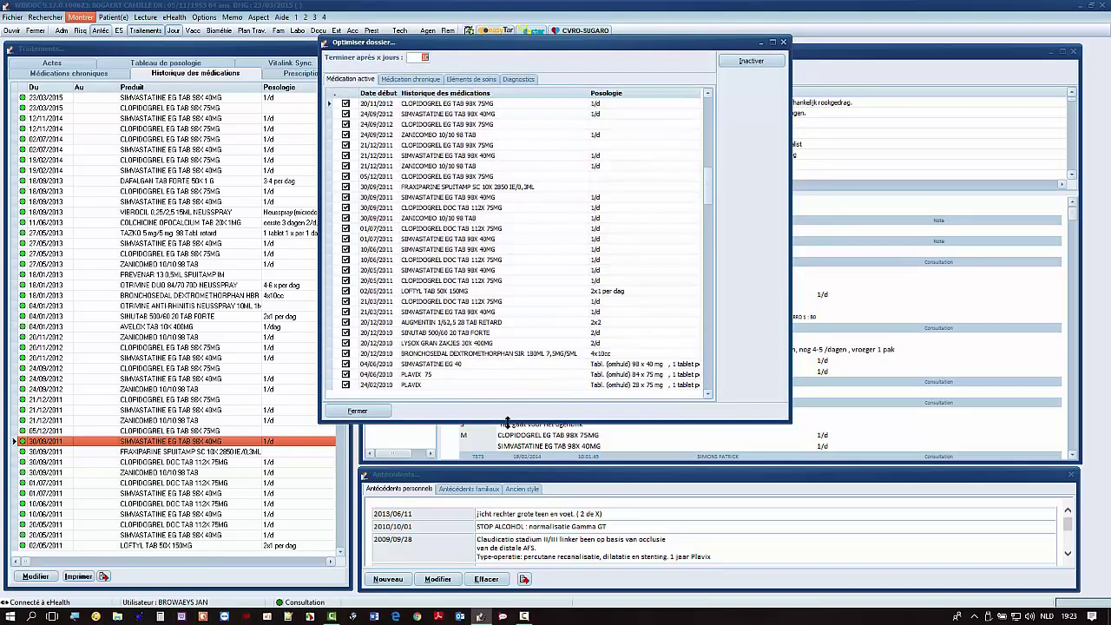
left_click_drag(509, 424, 529, 583)
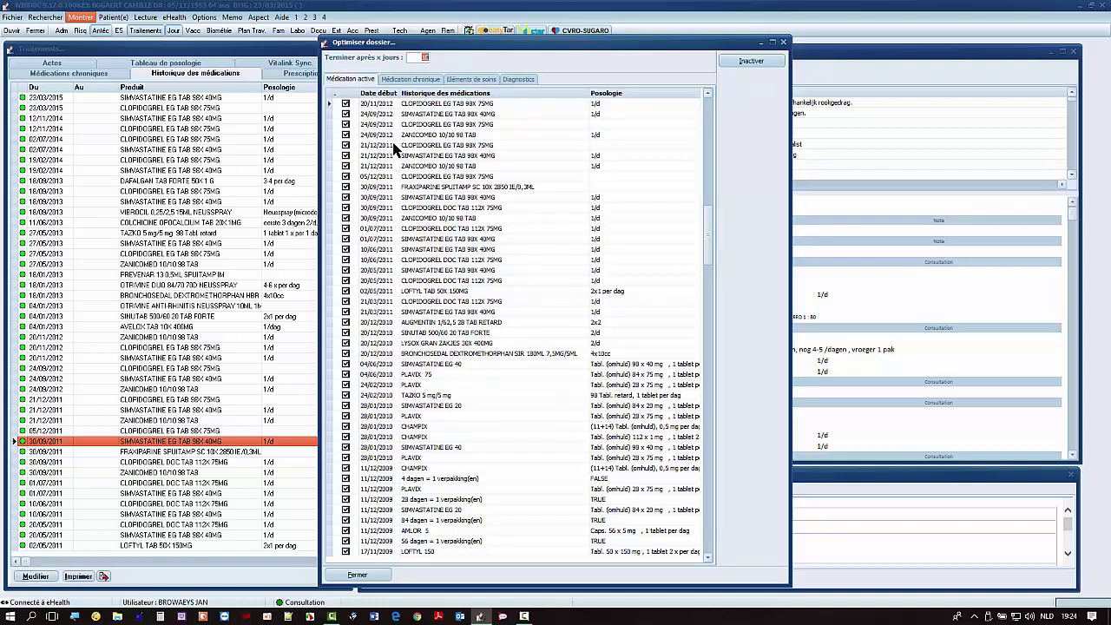
- Exclude Clopidogrel of 20/11/2012 and Simvastatine and Zanicombo of 24/09/2012, and inactivate all other active medications with an end after 10 days
left_click(421, 57)
left_click(346, 105)
left_click(346, 115)
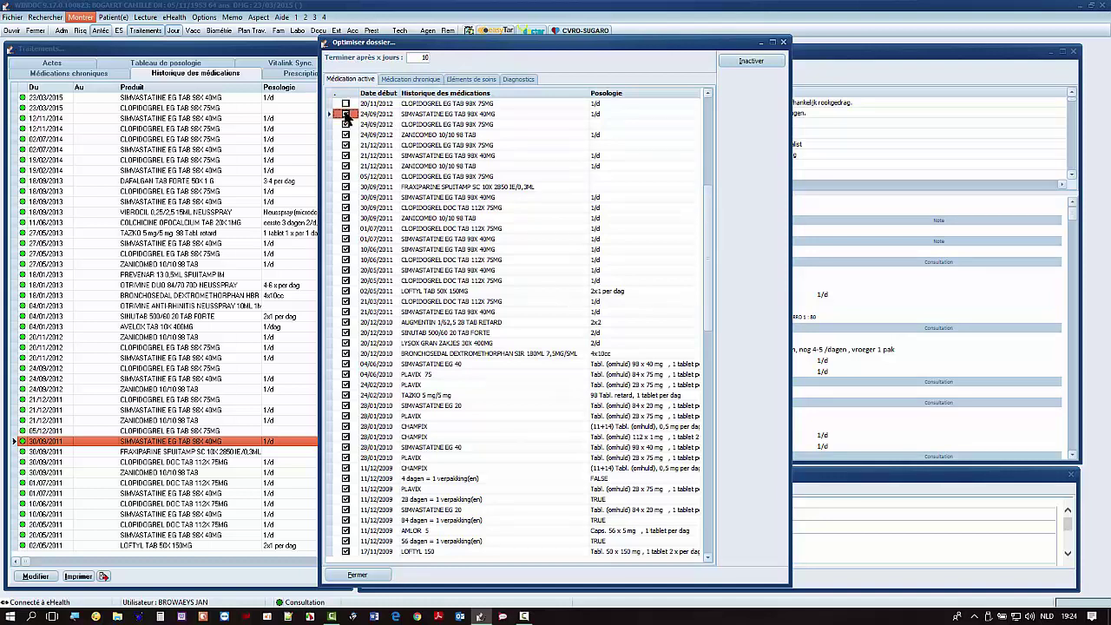
left_click(346, 115)
left_click(346, 135)
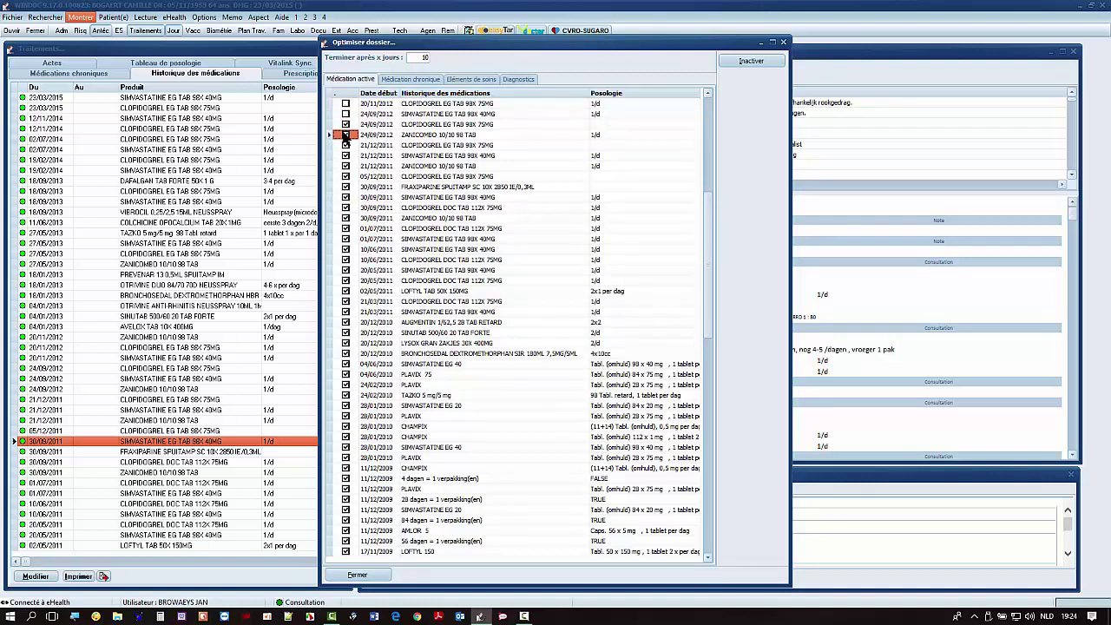
left_click(347, 136)
left_click(368, 180)
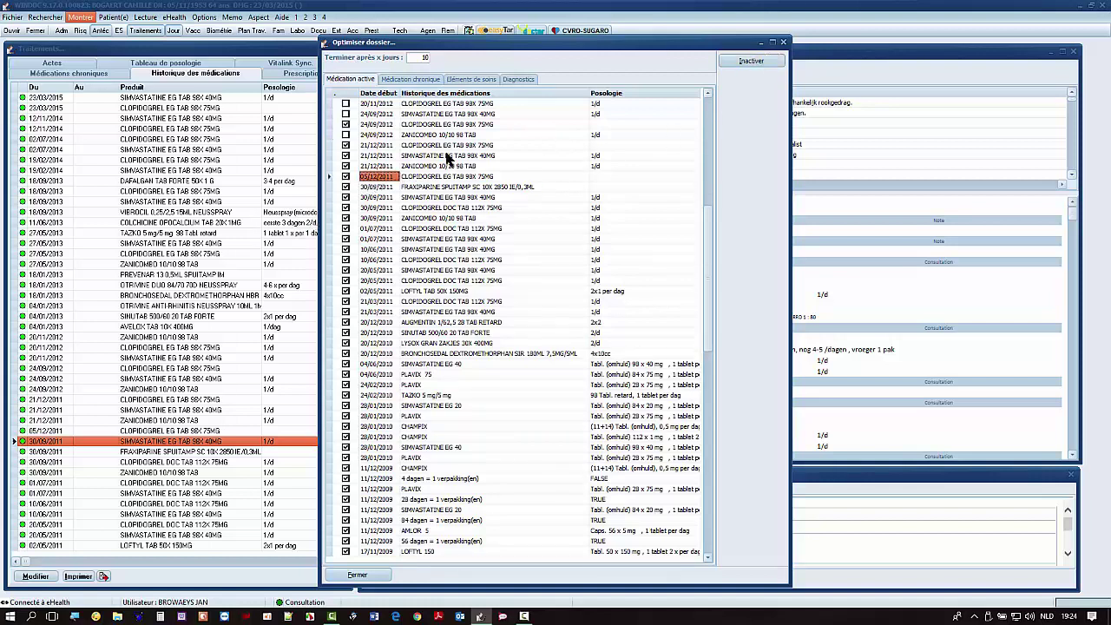
left_click(753, 63)
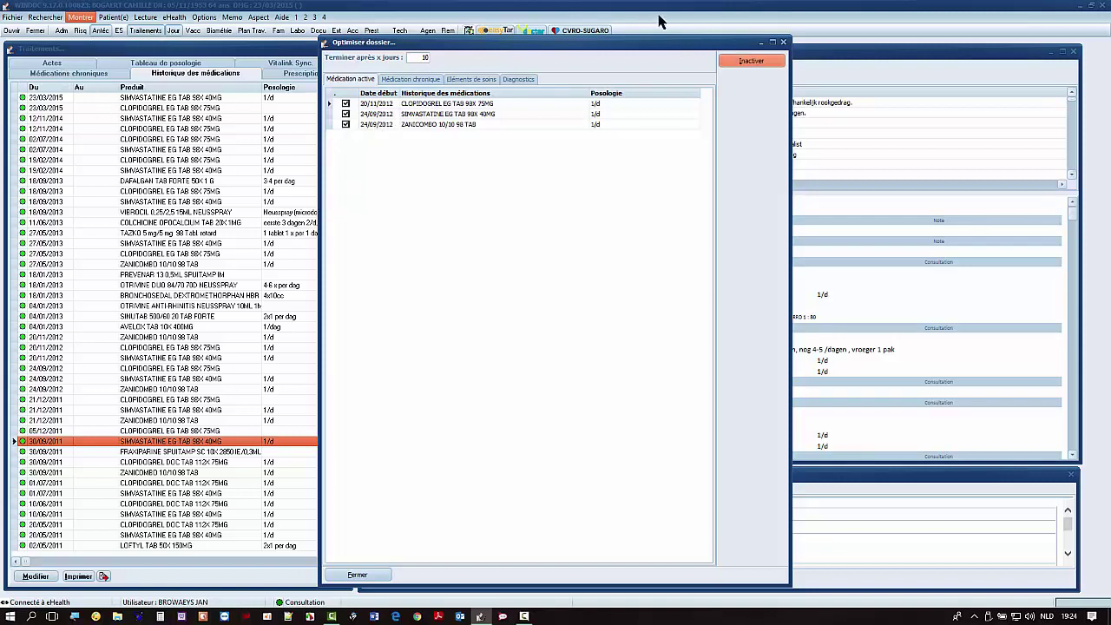
- Close the record optimisation and reload the treatments to check the end dates in the medication history
left_click(783, 41)
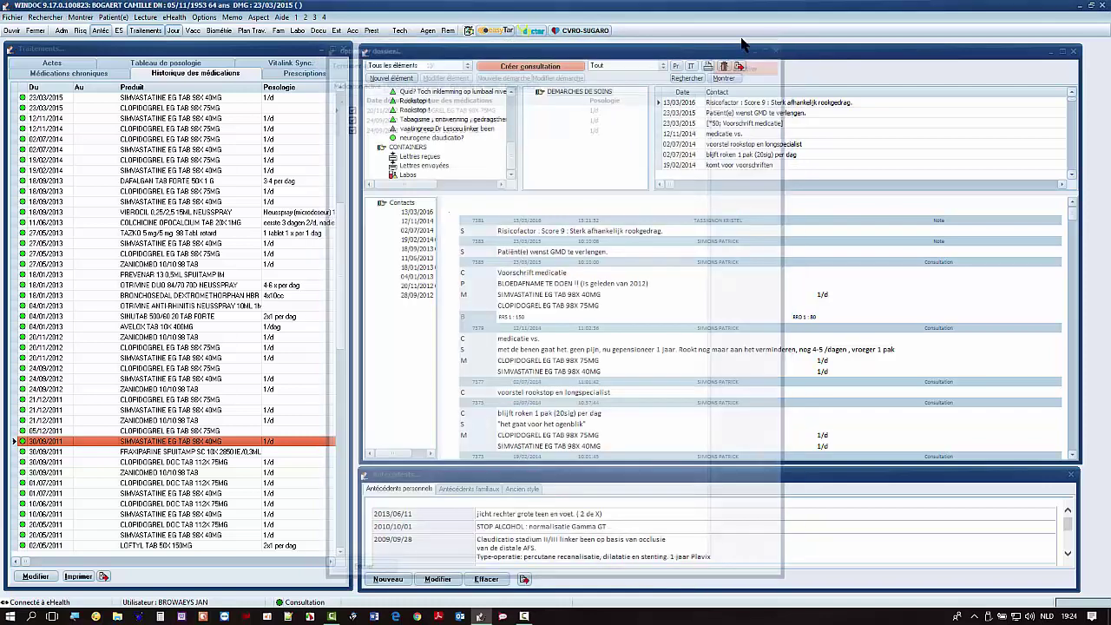
left_click(155, 33)
left_click(154, 33)
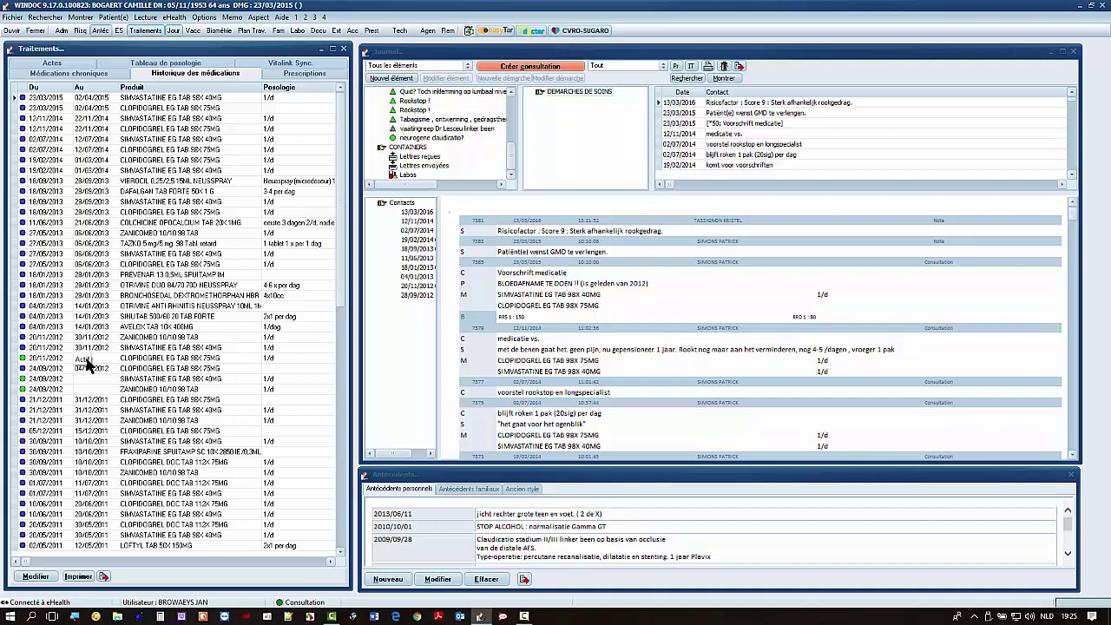
- Use Optimiser dossier to inactivate all care elements except "jicht rechter grote teen en voet" and "COPD patient, sneller antibiotica"
left_click(85, 19)
left_click(137, 286)
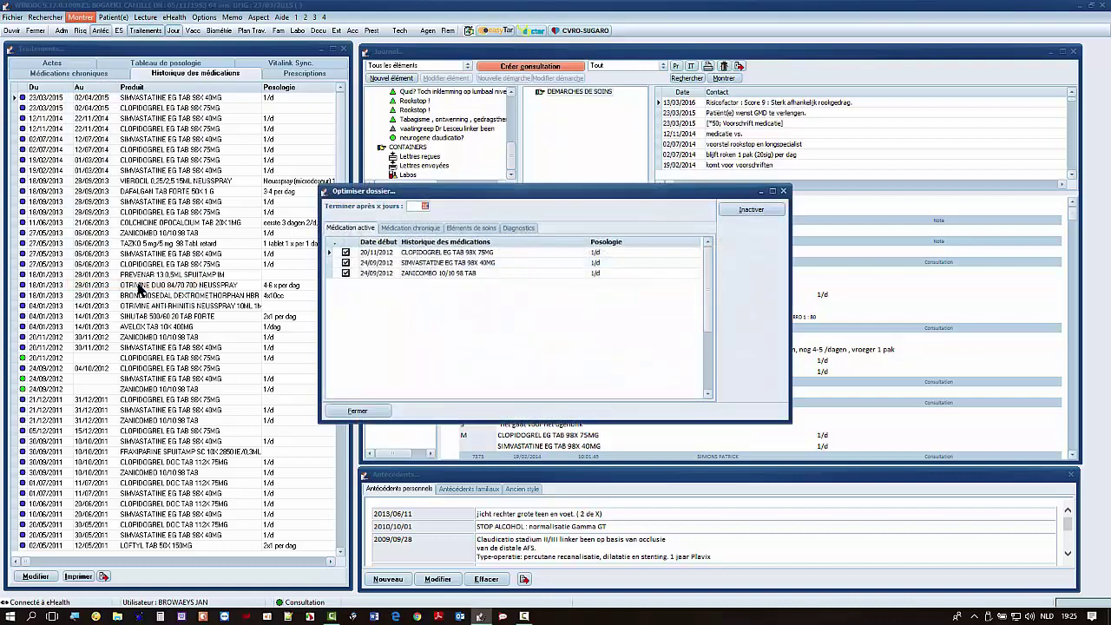
left_click(406, 229)
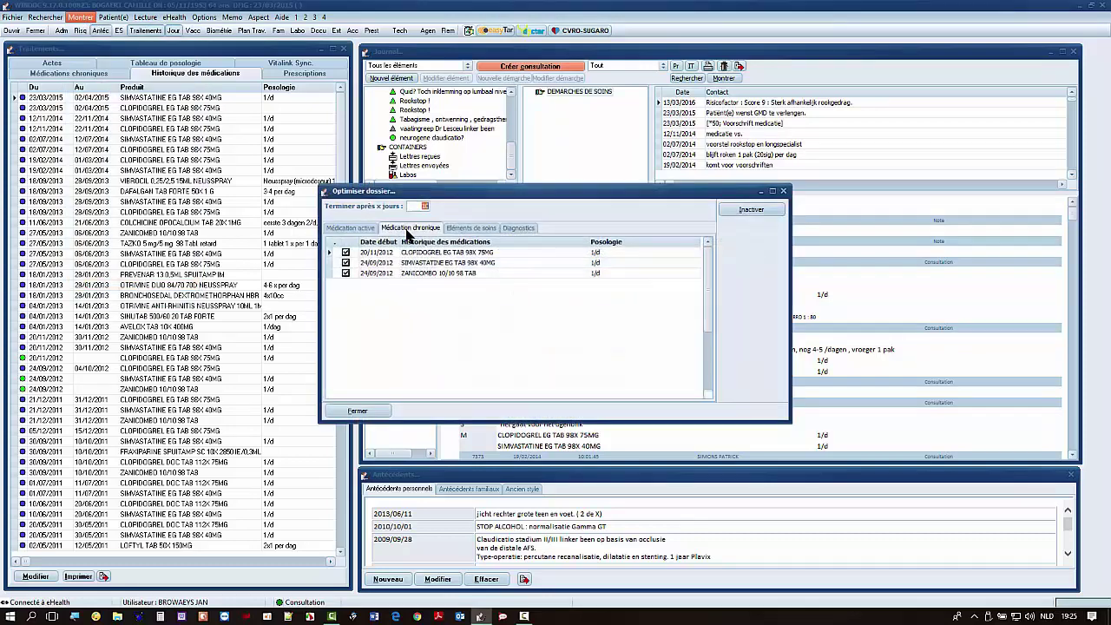
left_click(465, 229)
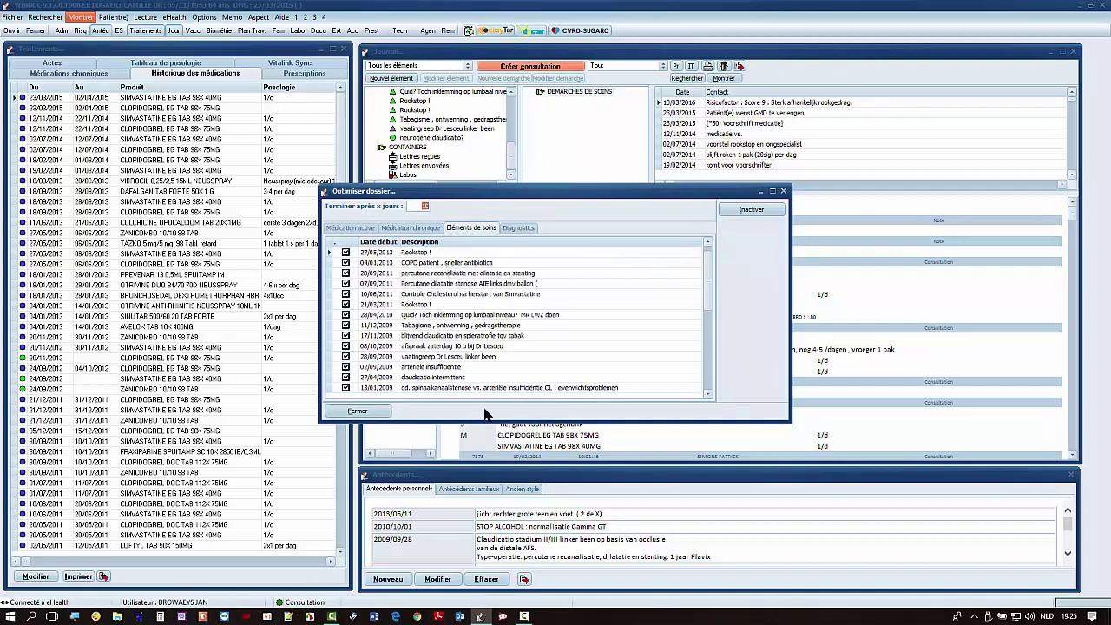
left_click_drag(486, 422, 504, 562)
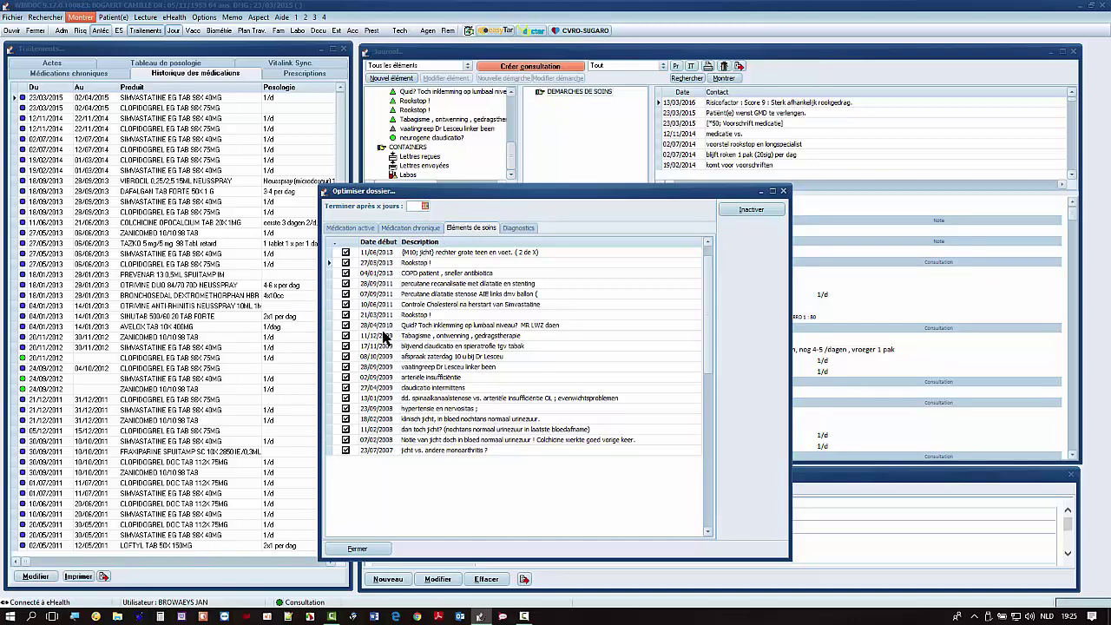
left_click(345, 252)
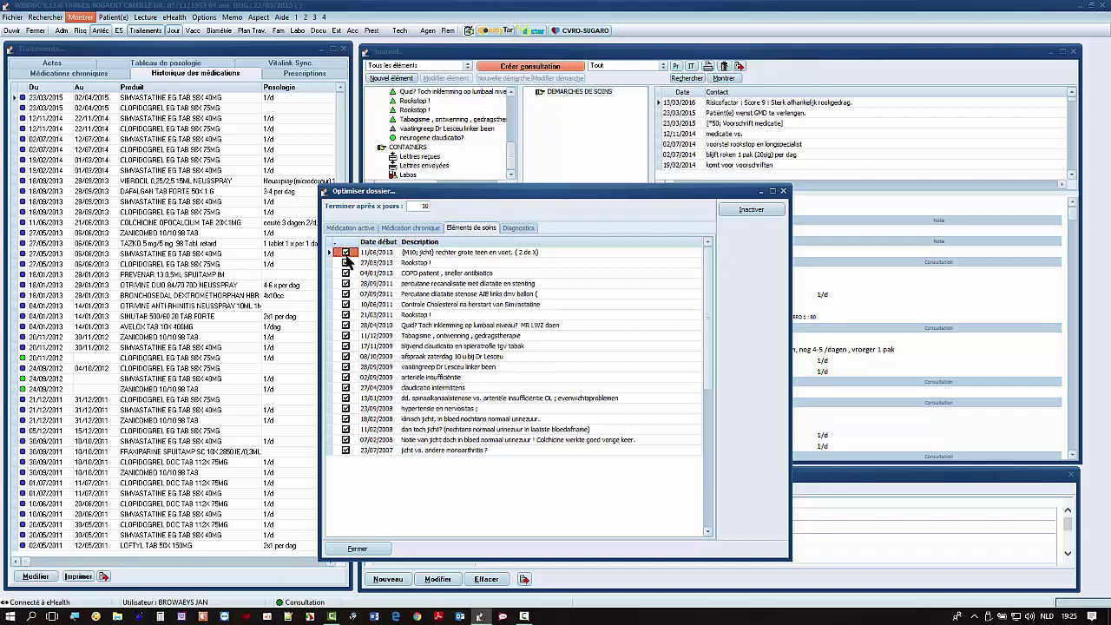
left_click(345, 253)
left_click(344, 274)
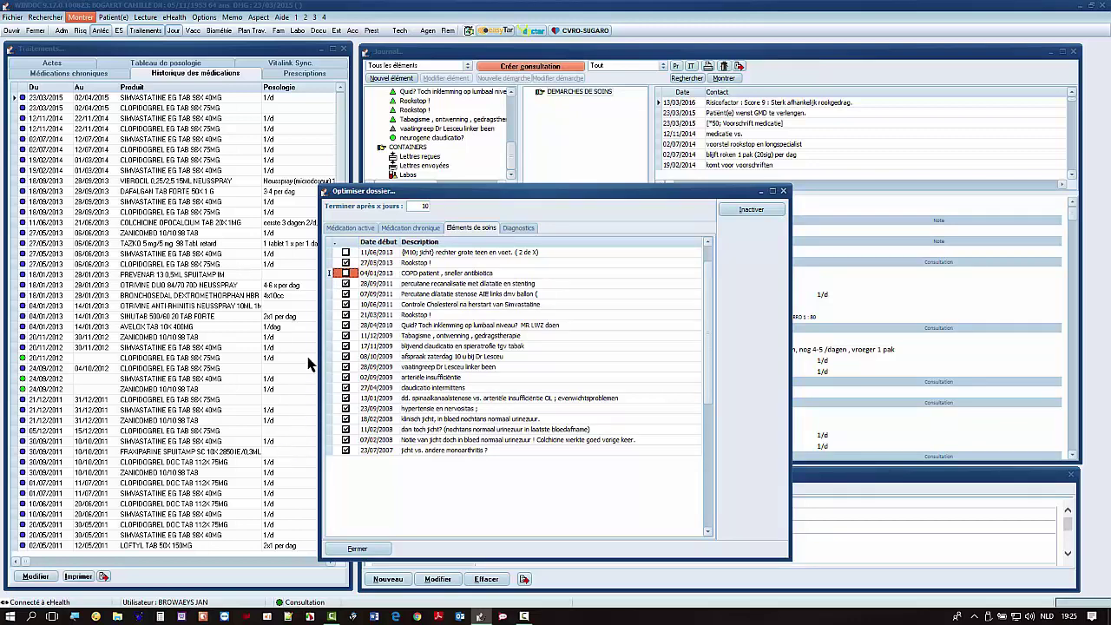
left_click(754, 211)
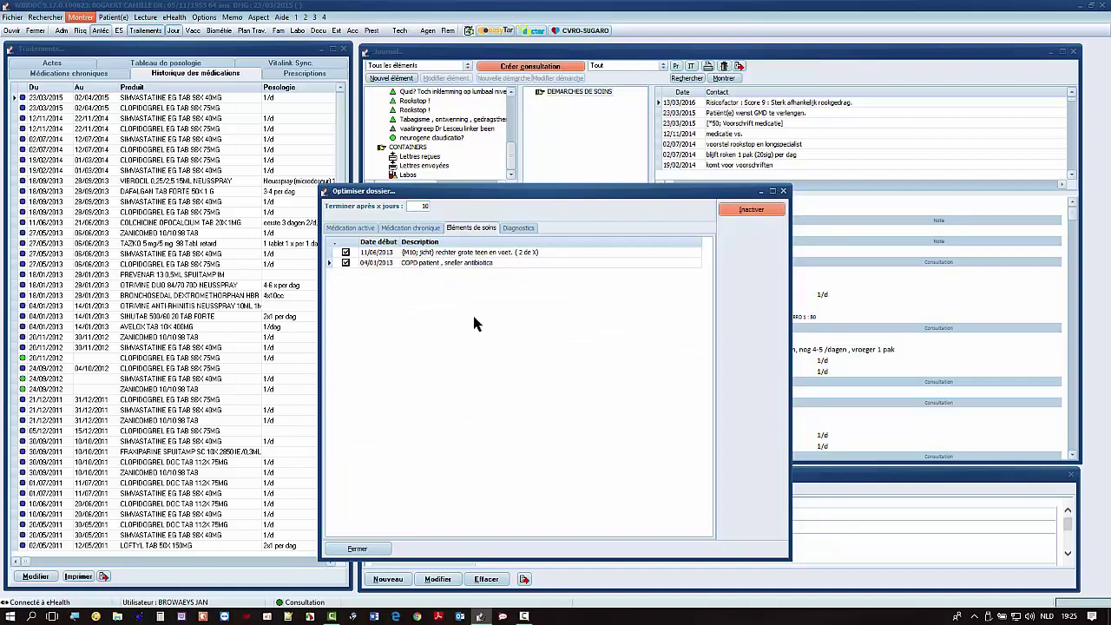
left_click(783, 191)
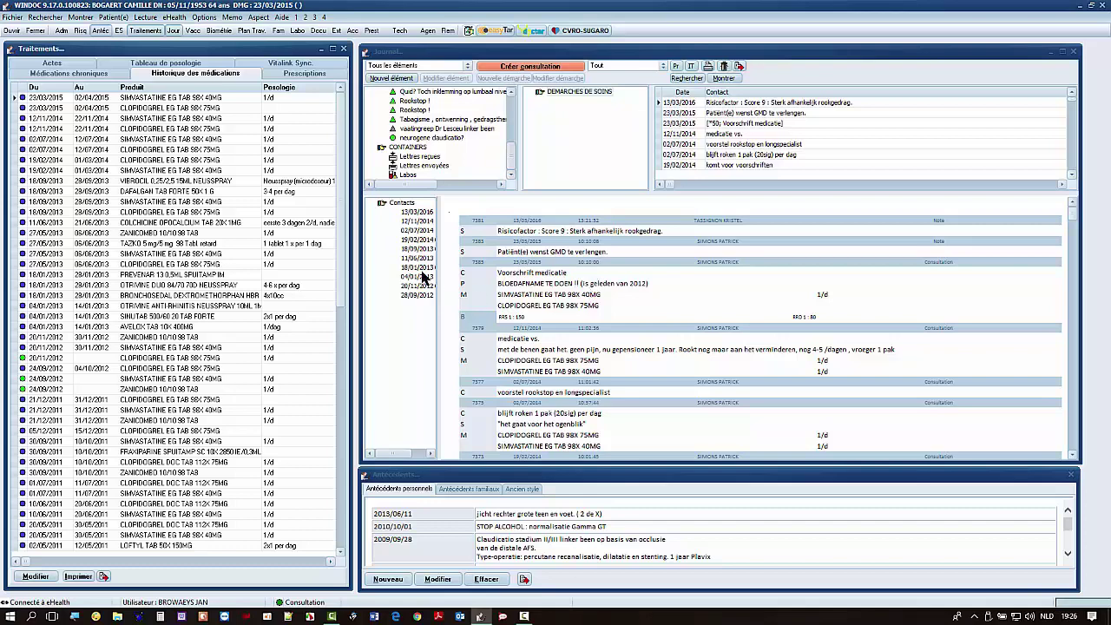
- Check the patient's old-style antecedents, accepting the responsibility statement, and return to the personal antecedents
left_click(104, 32)
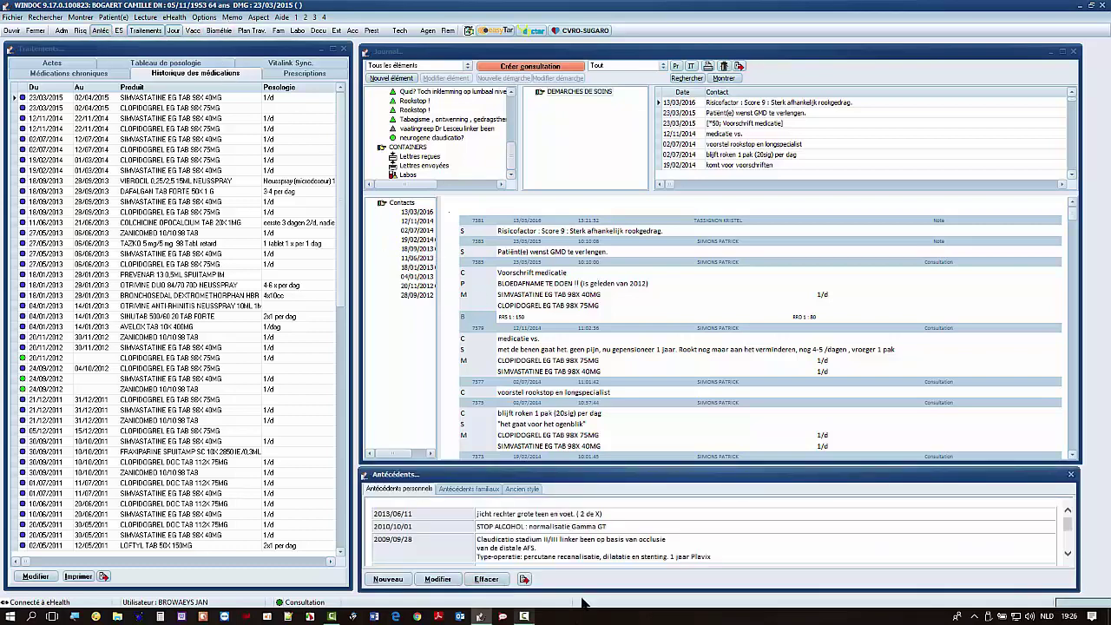
left_click(521, 489)
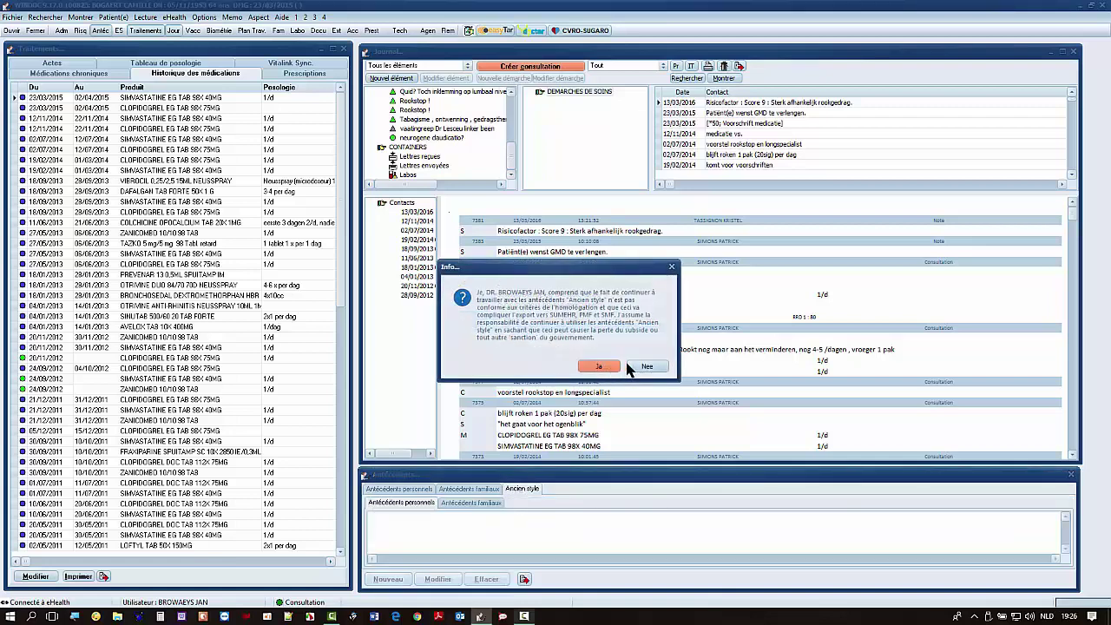
left_click(601, 365)
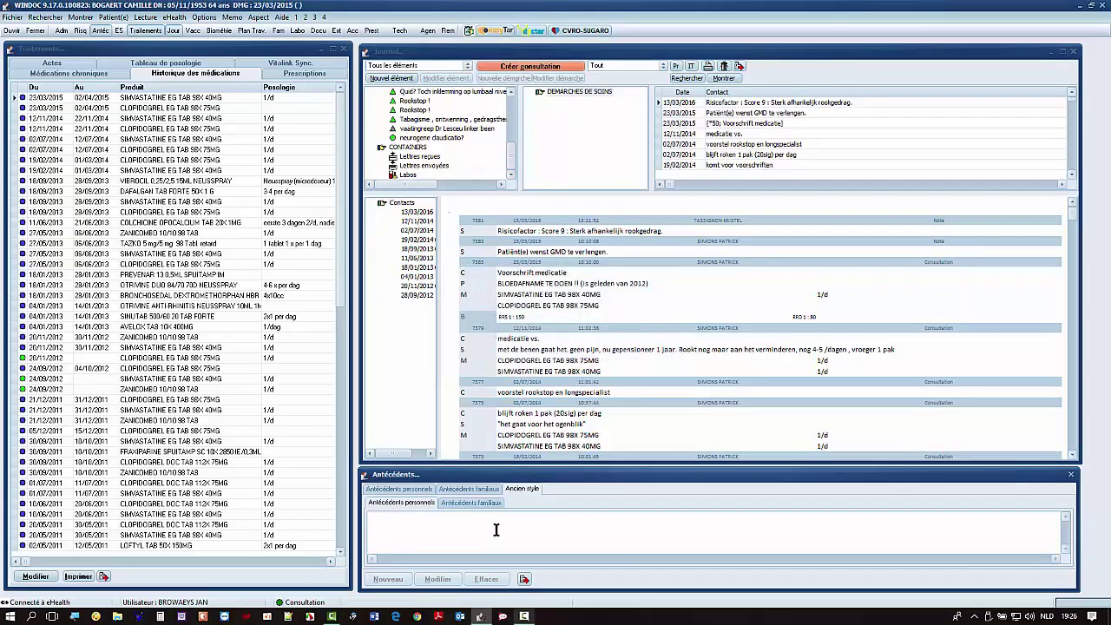
left_click(408, 489)
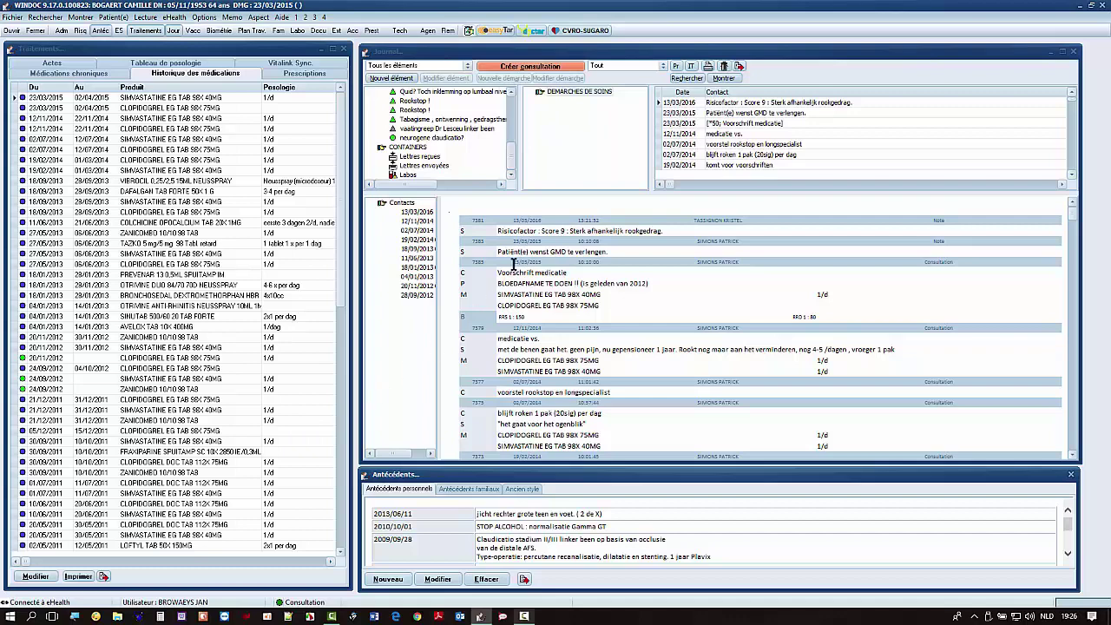
- Create a consultation without a contact reason code and add the diagnostic GRIPPE from the favourite codes, searching for "gri"
left_click(537, 68)
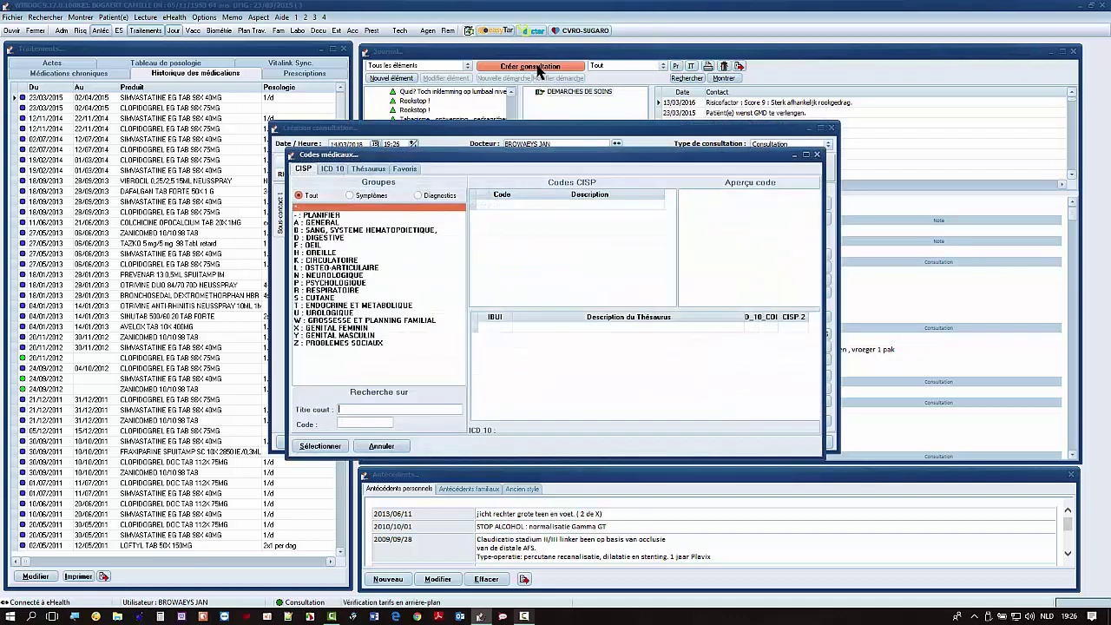
left_click(381, 446)
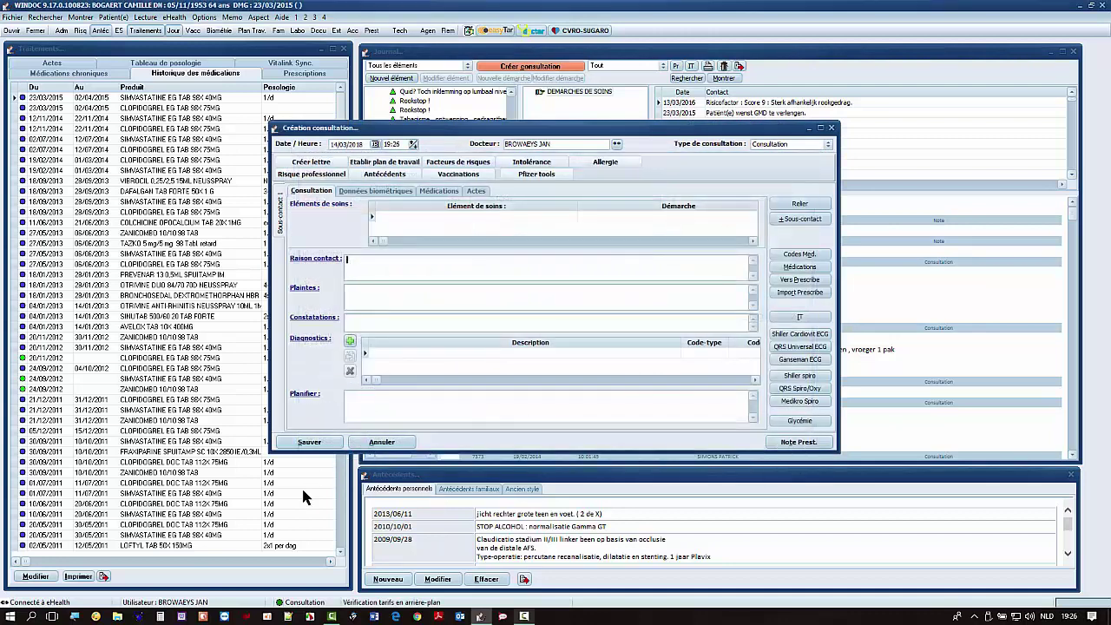
left_click(351, 341)
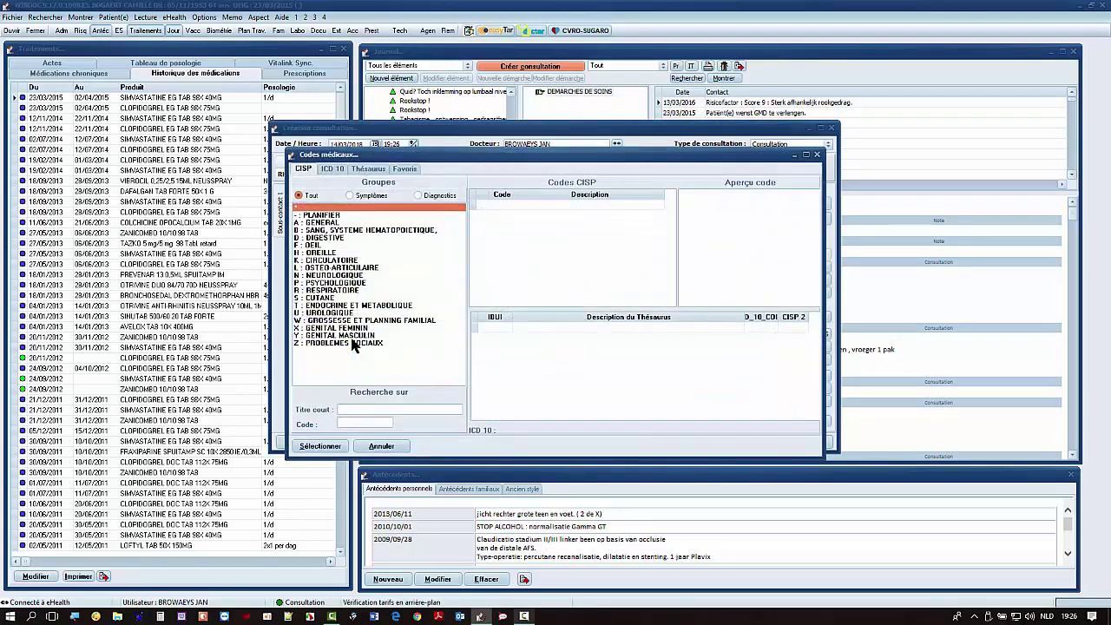
left_click(406, 170)
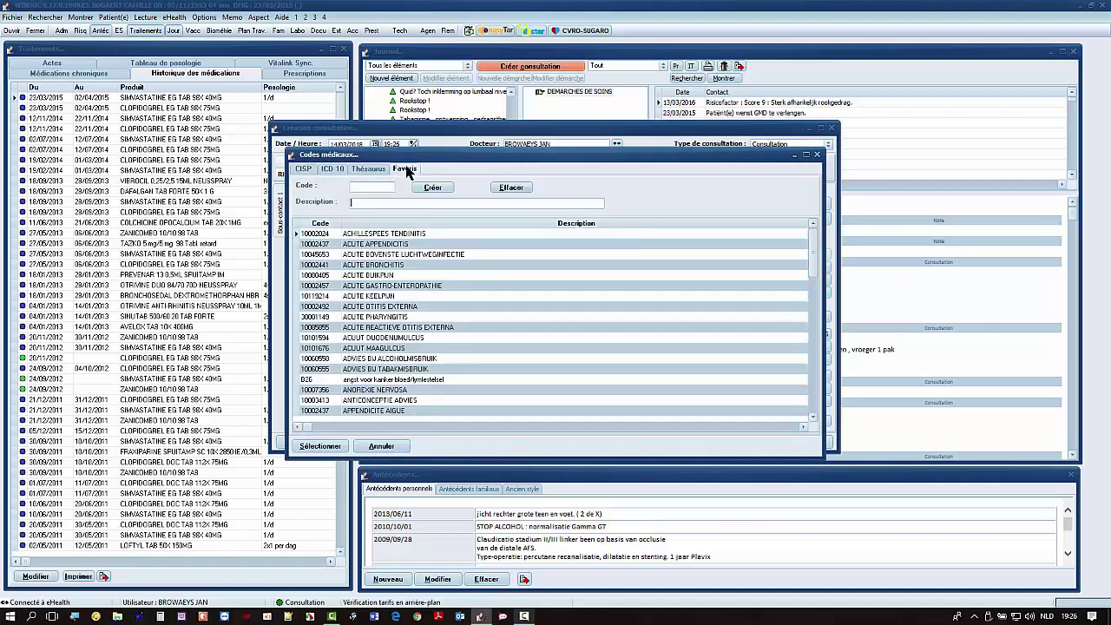
type("gri")
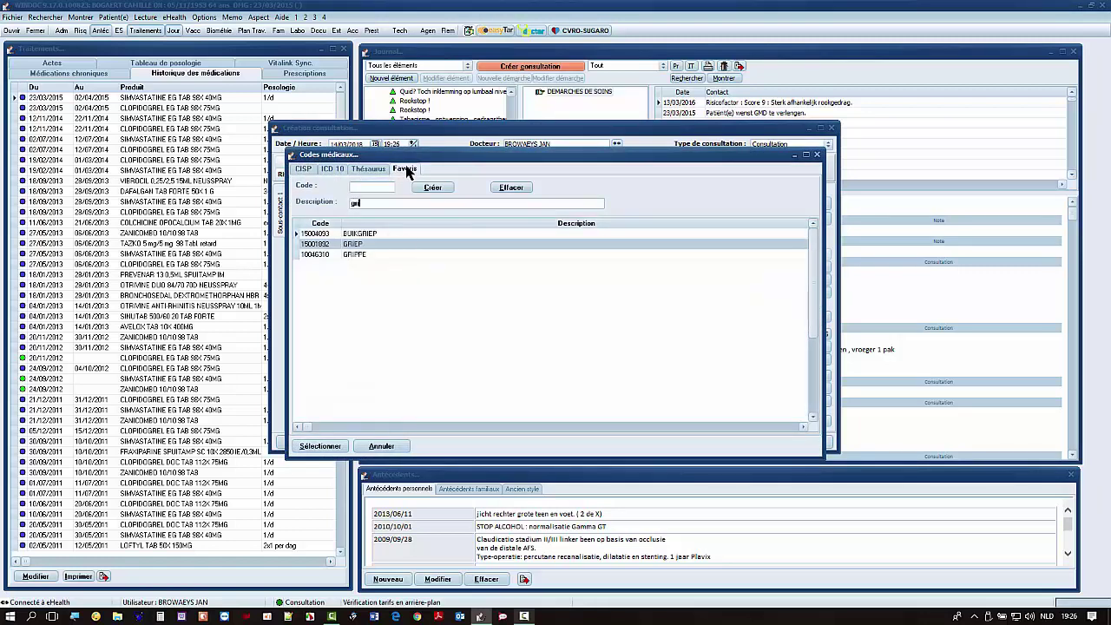
left_click(363, 254)
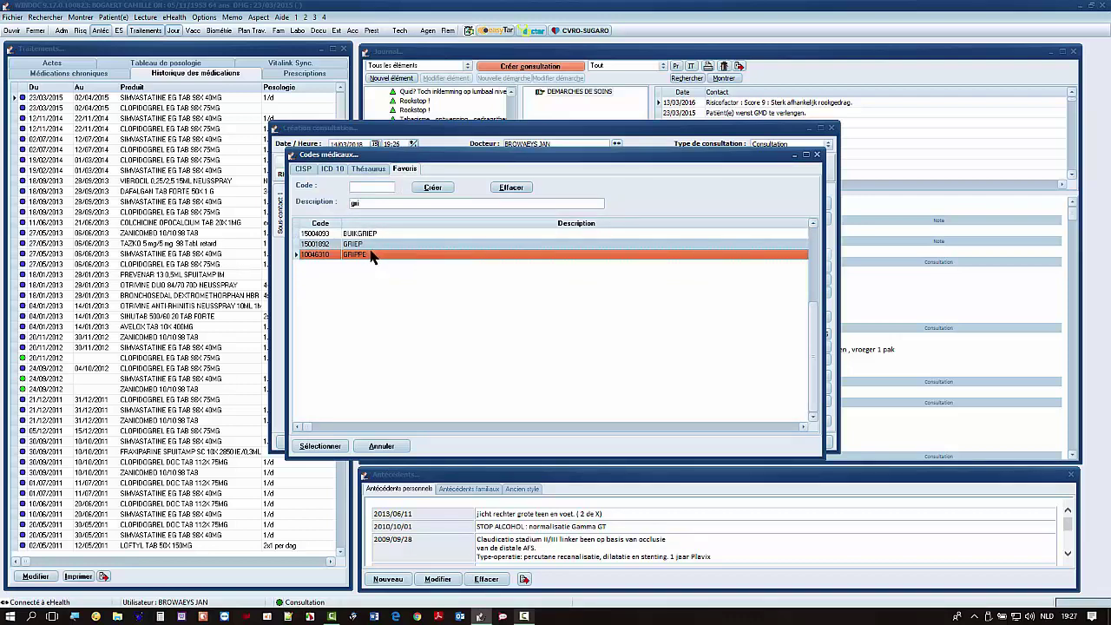
double_click(371, 257)
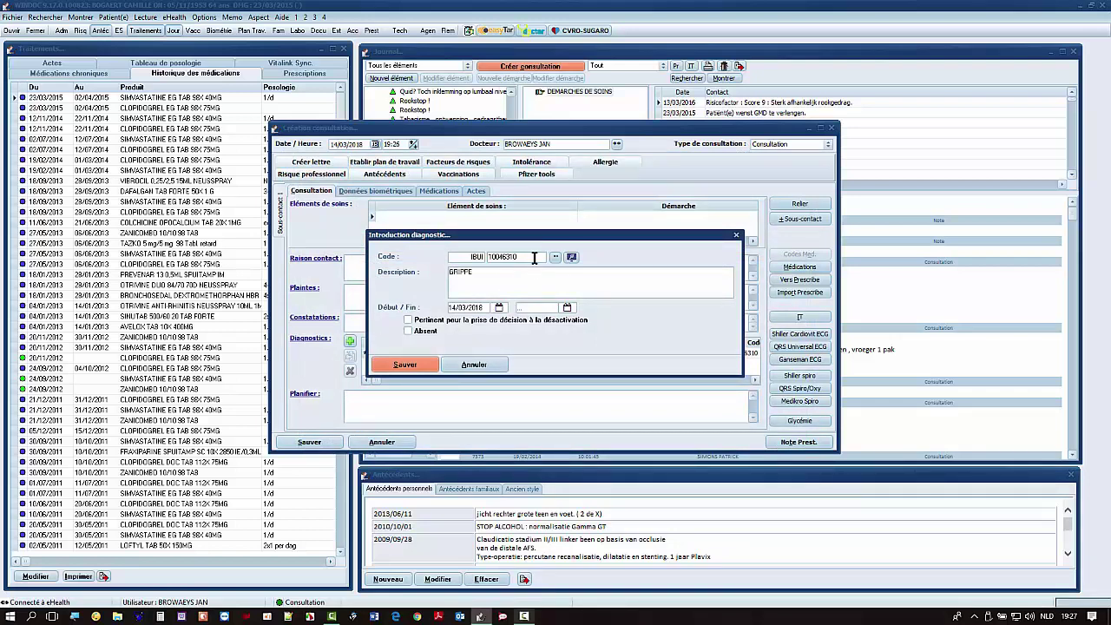
- Give the GRIPPE diagnostic an end date about a week ahead in March 2018 and save it
left_click_drag(518, 256, 455, 260)
left_click(567, 308)
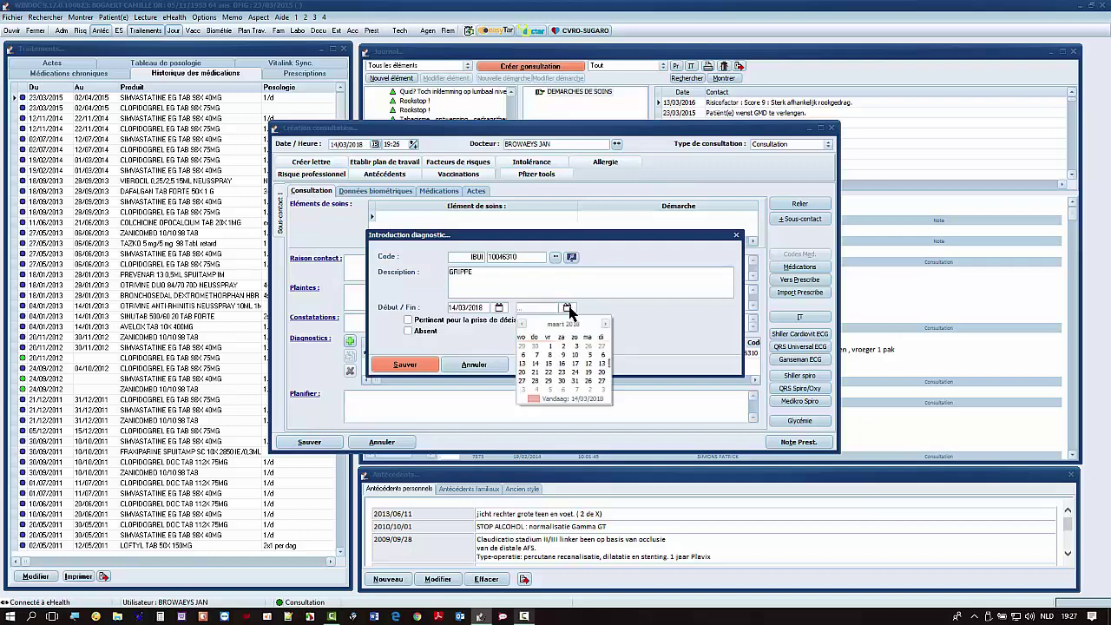
left_click(550, 373)
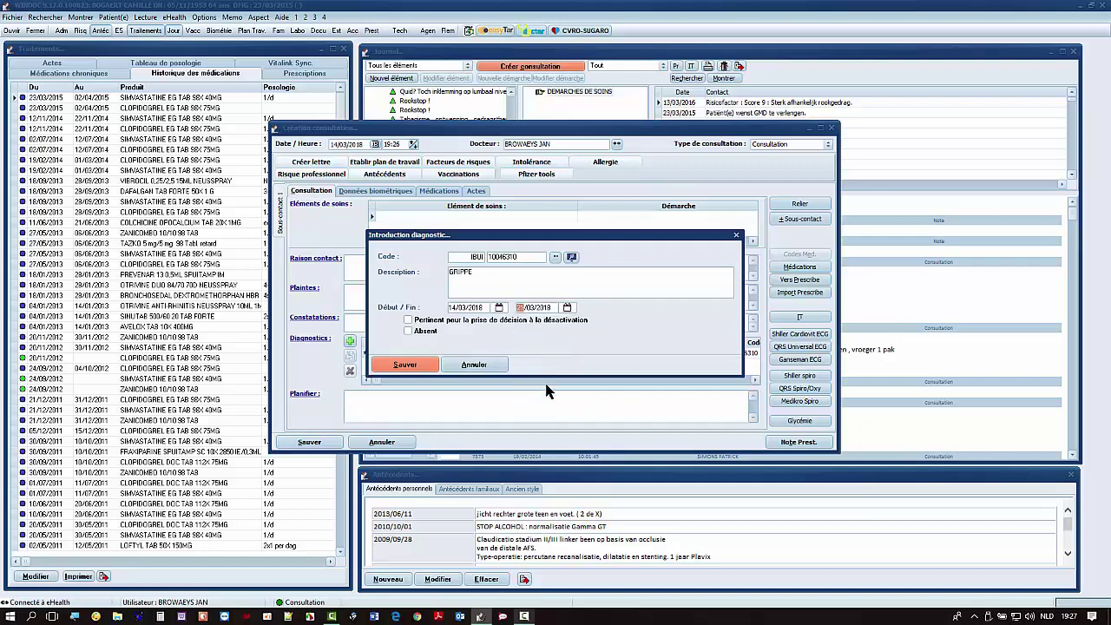
left_click(412, 365)
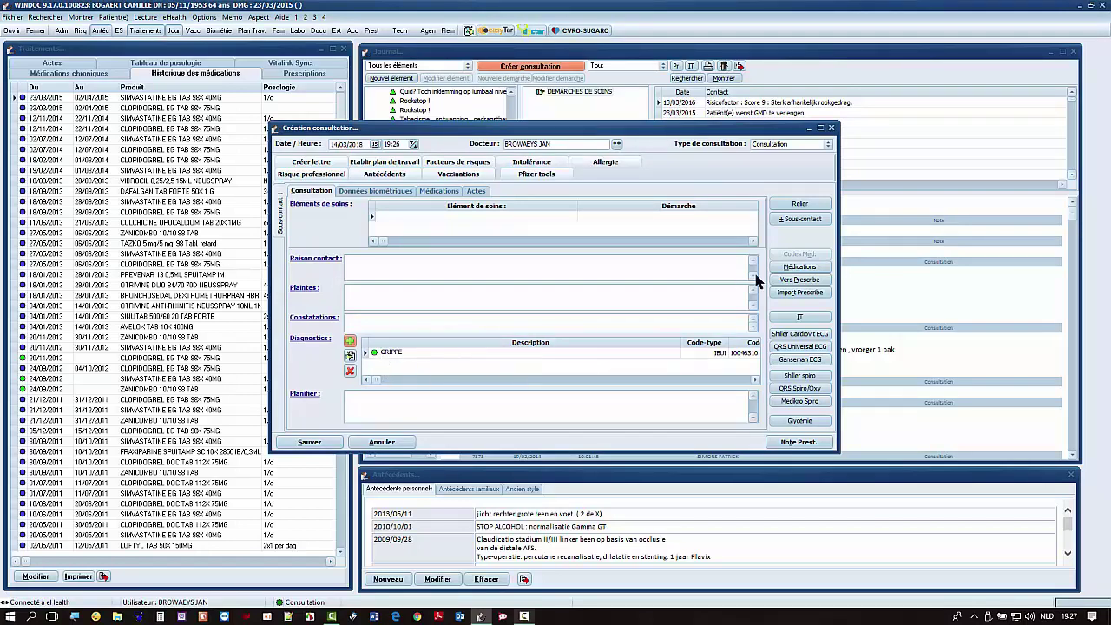
- Add the medication Antigriphine 500/65 compr. pellic. 20x with a duration of 7 days to the consultation, searching for "ANTIG"
left_click(799, 267)
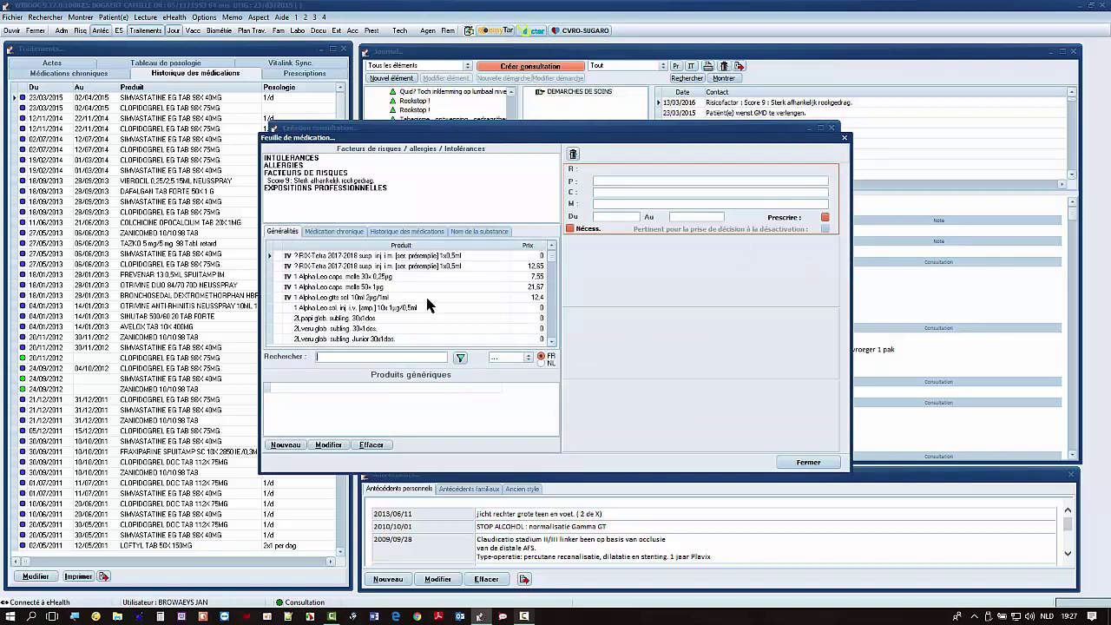
type("ANTIG")
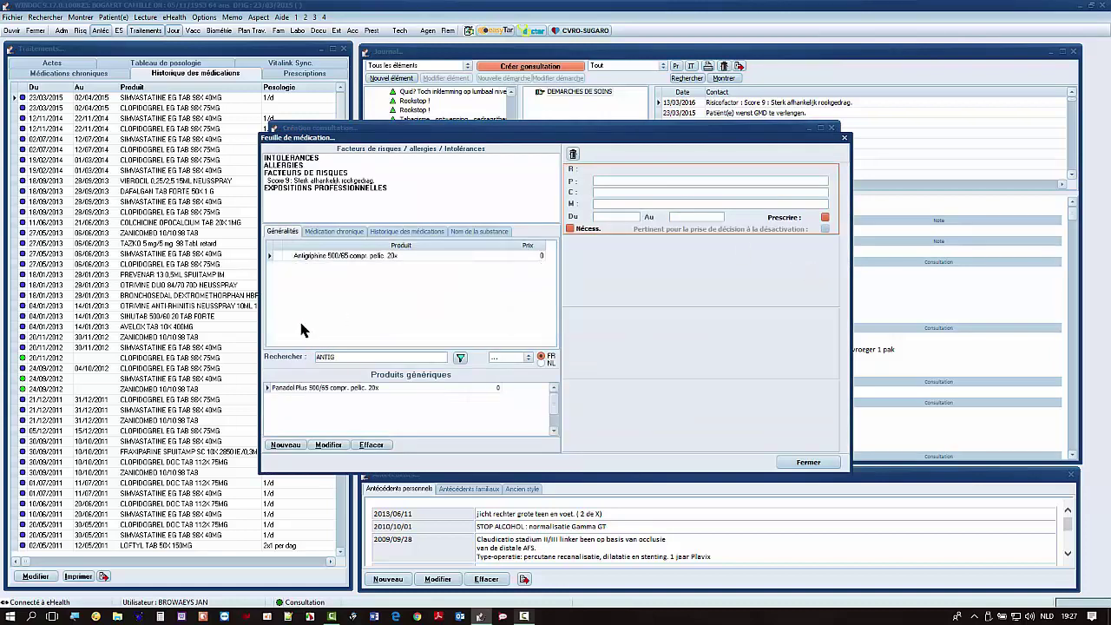
double_click(343, 256)
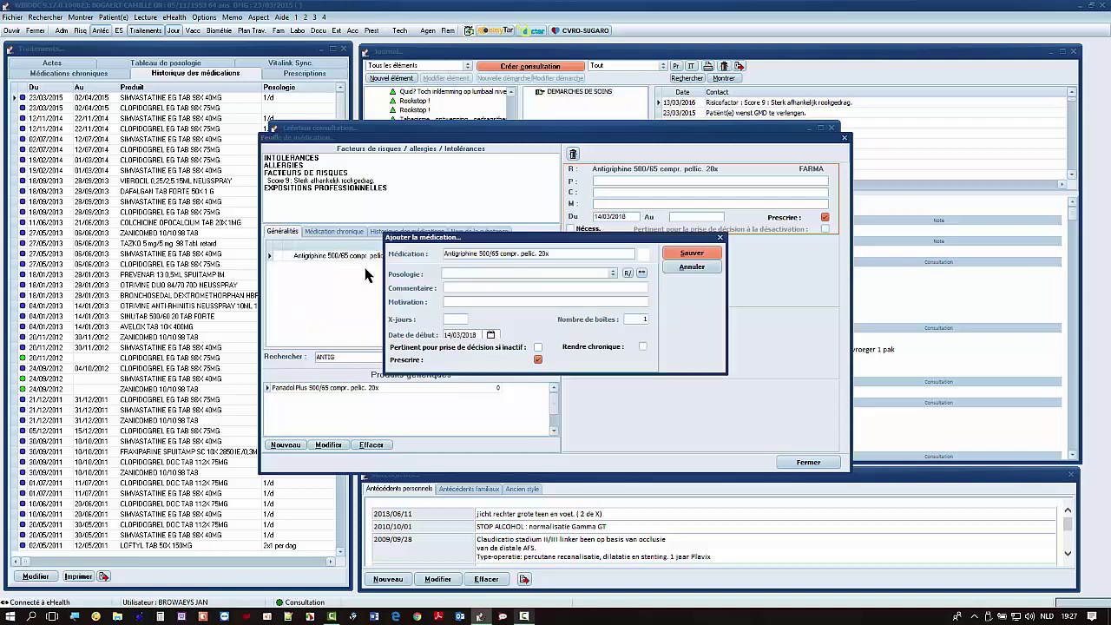
left_click(450, 319)
type("7")
left_click(686, 254)
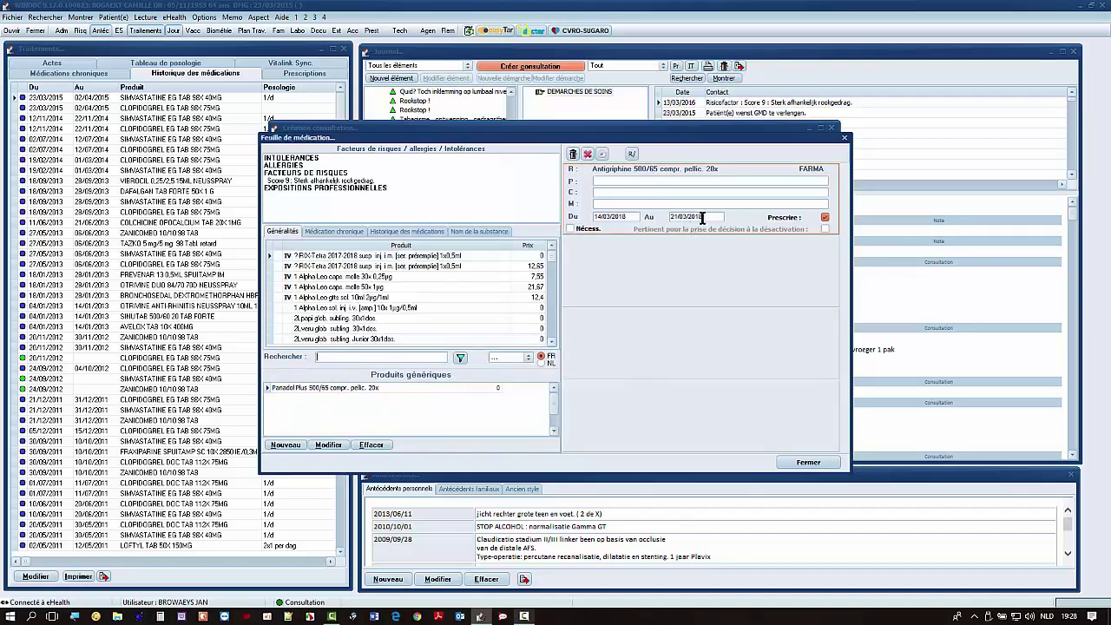
left_click(808, 462)
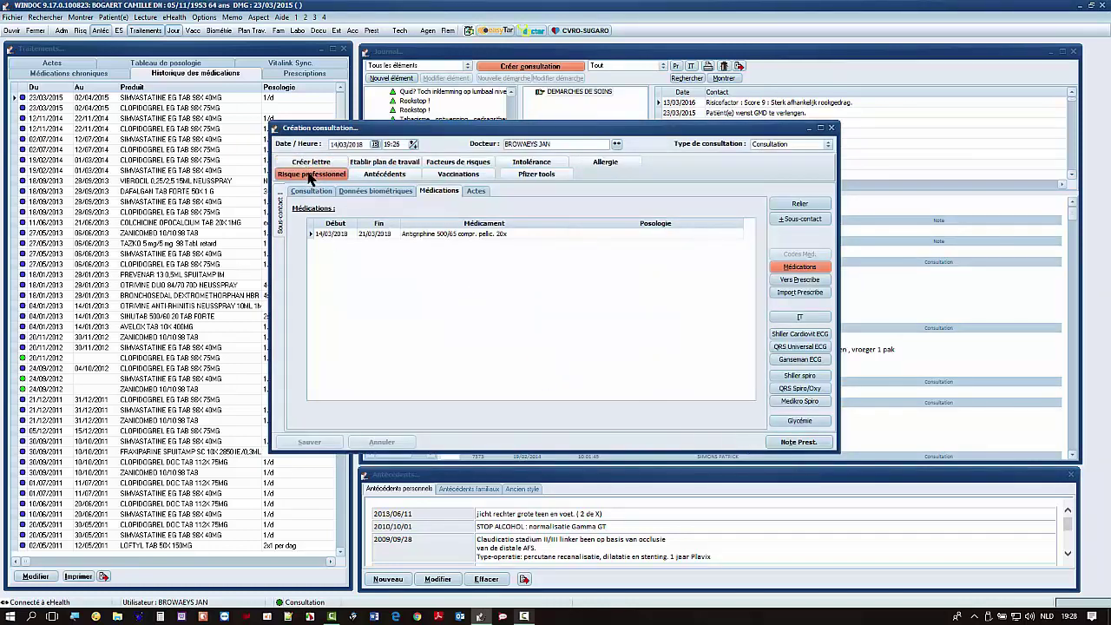
- Save the consultation with the GRIPPE diagnostic and its medication, without printing the prescription
left_click(311, 191)
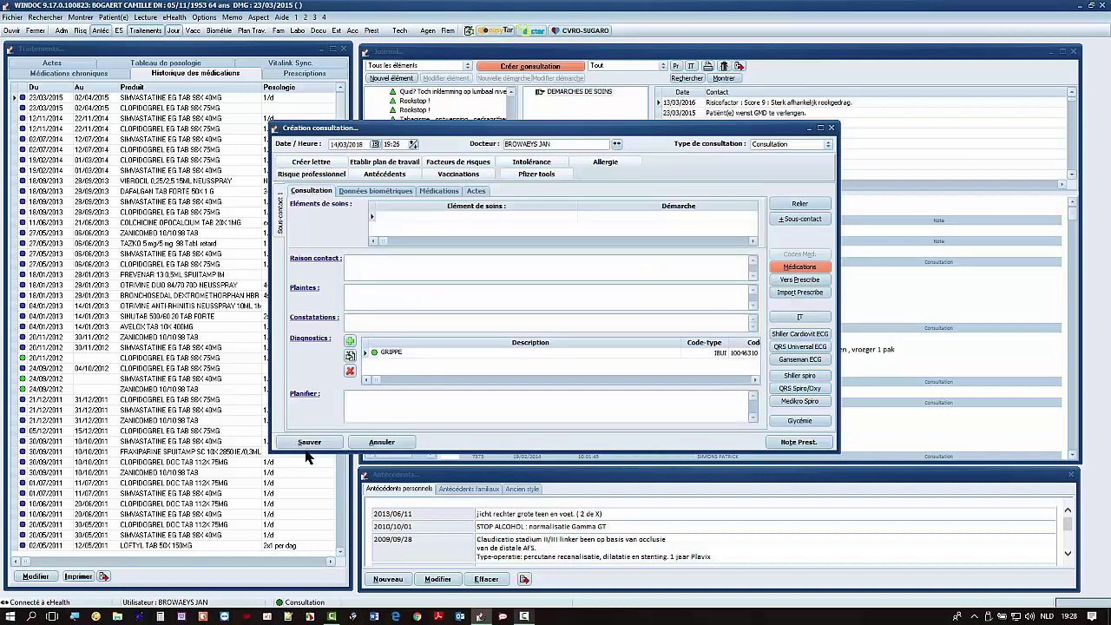
left_click(314, 443)
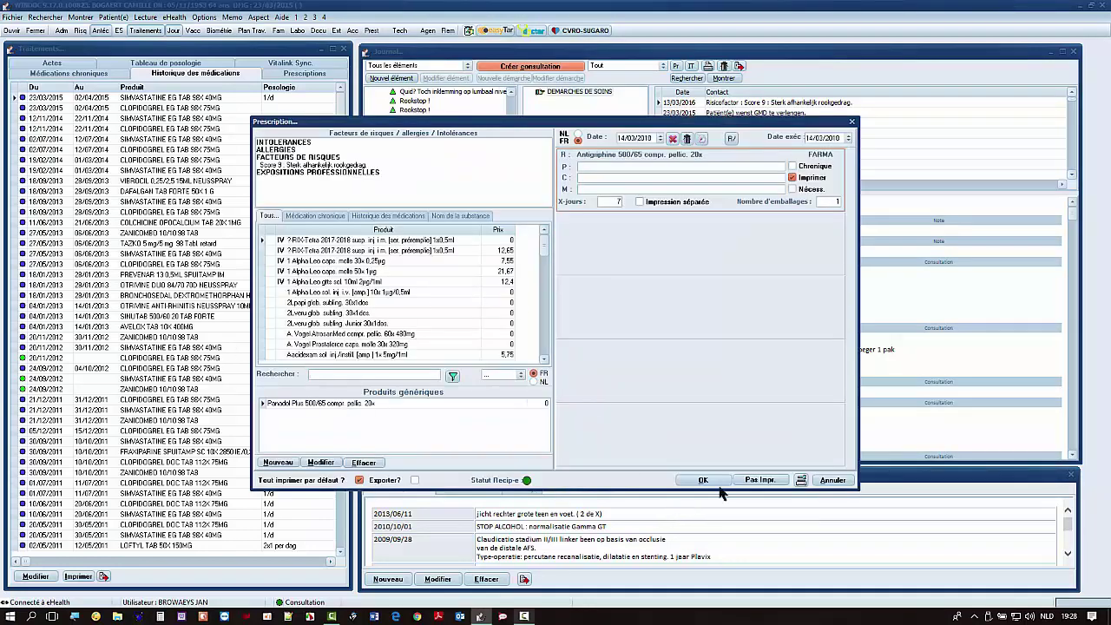
left_click(753, 483)
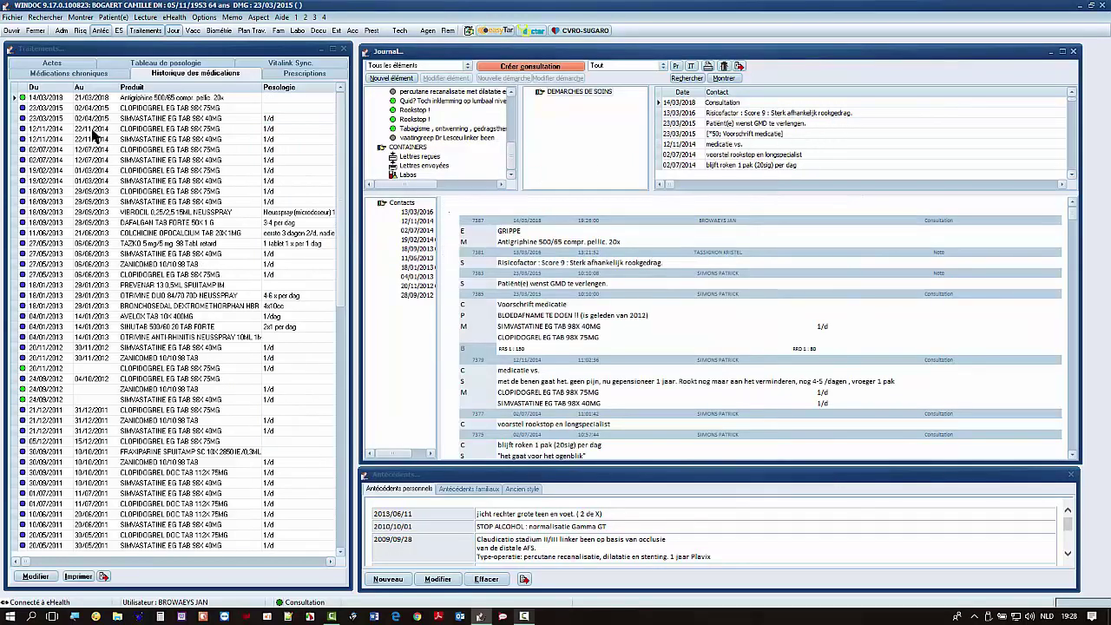
- Check the patient's medication history, the care elements and the list of diagnostics
left_click(115, 77)
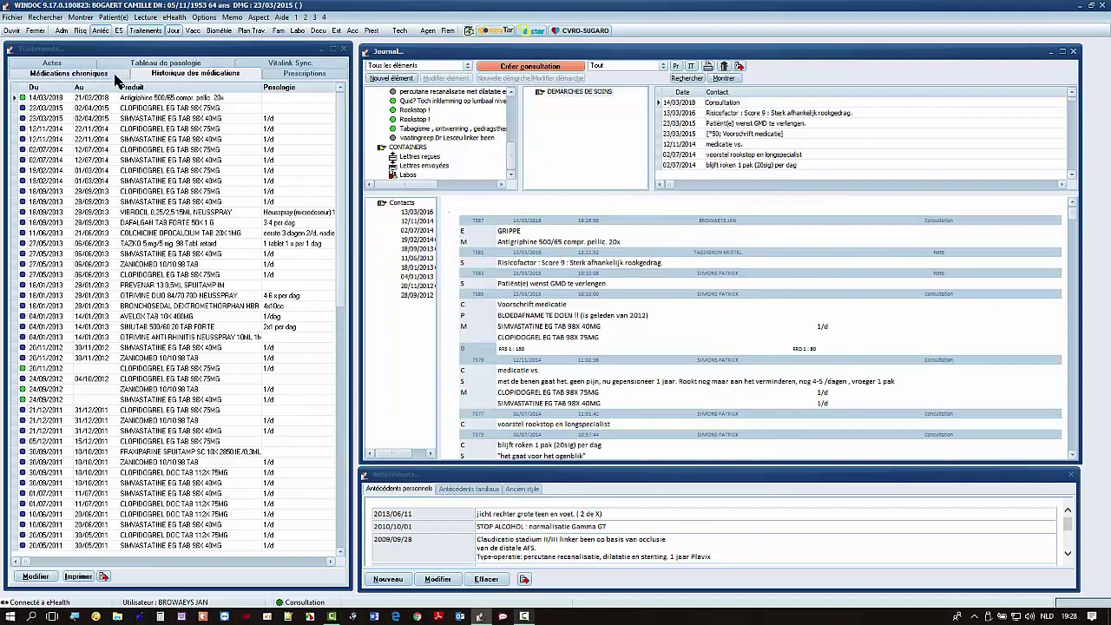
left_click(178, 76)
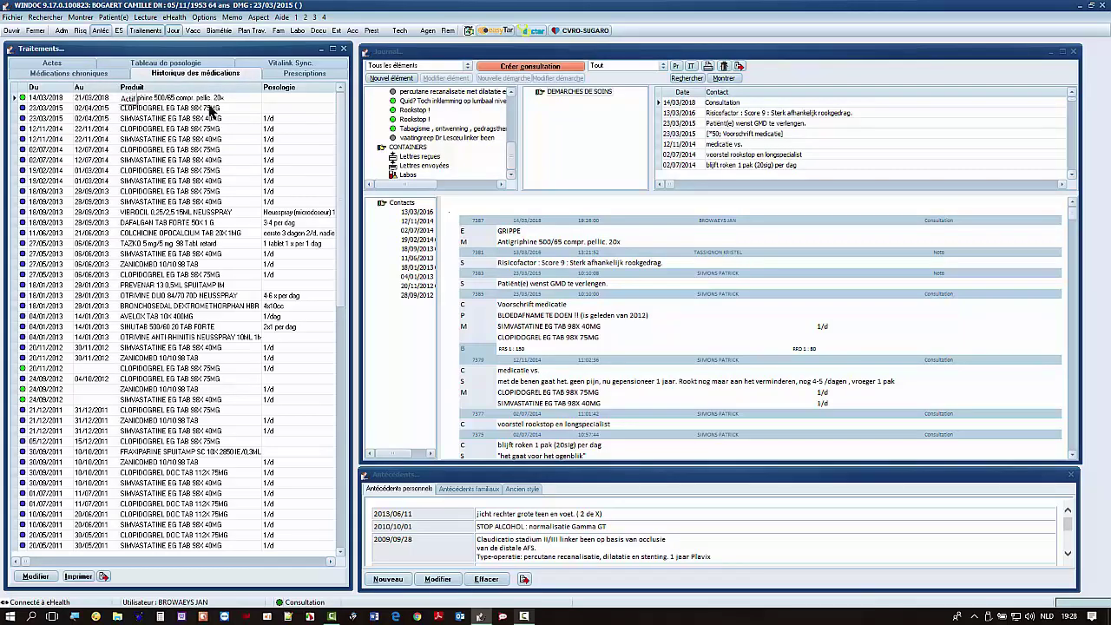
left_click(119, 31)
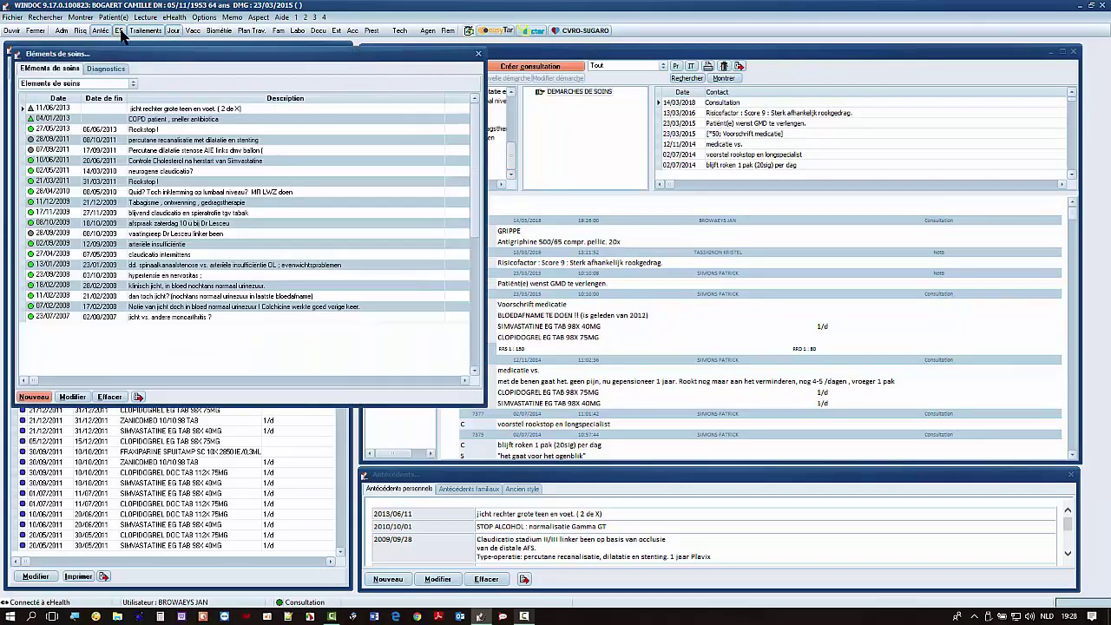
left_click(106, 69)
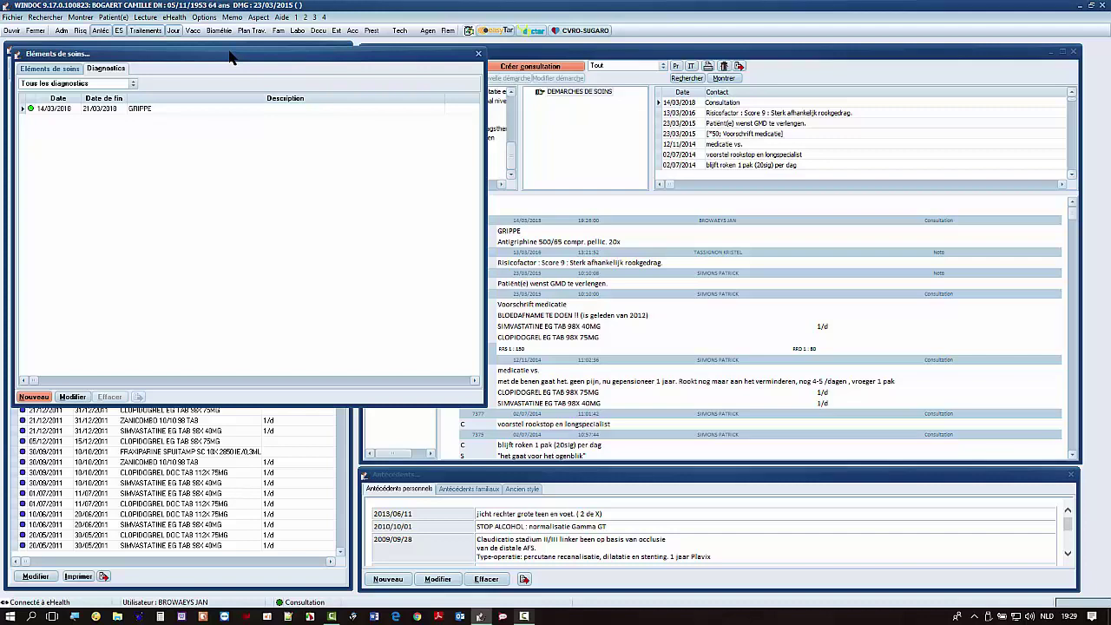
left_click(477, 53)
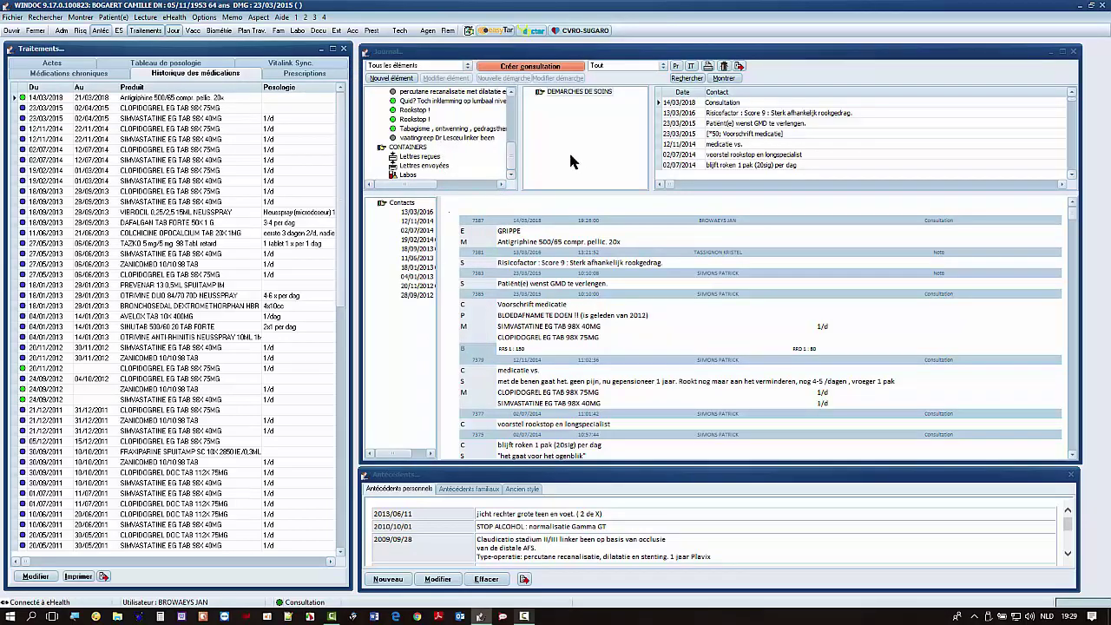
- Examine the patient's complete administrative record for the SUMEHR export settings
key("F2")
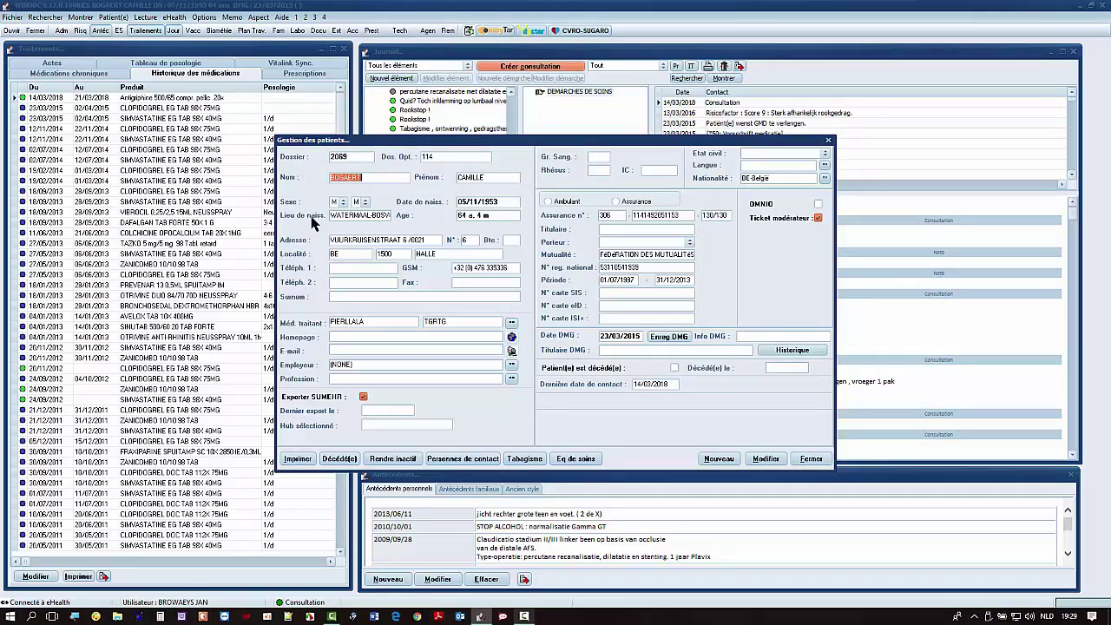
left_click(814, 462)
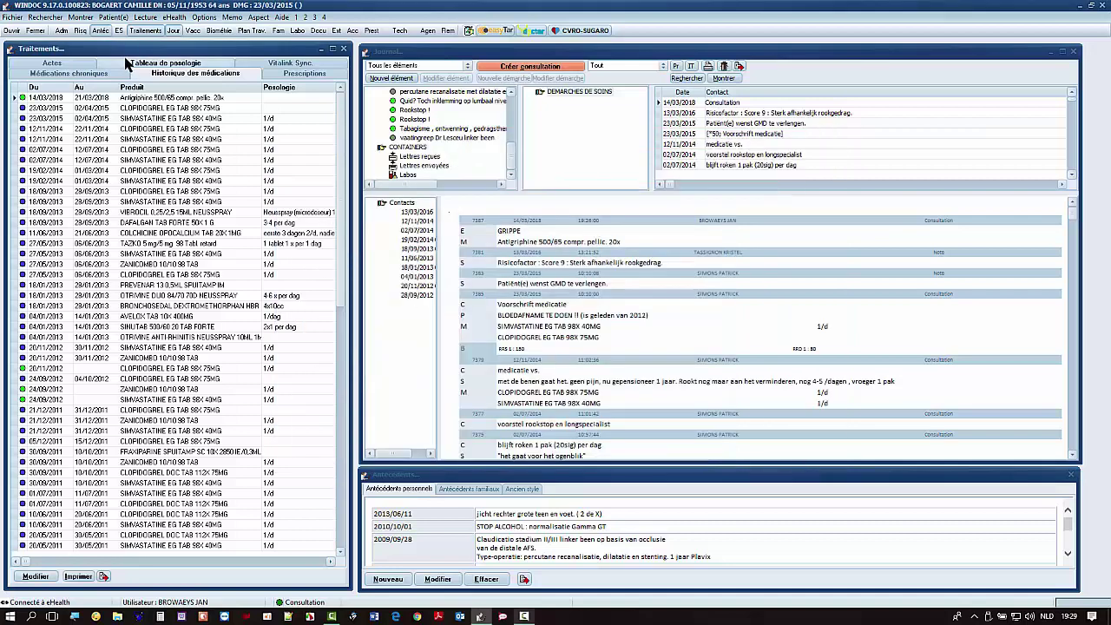
left_click(63, 32)
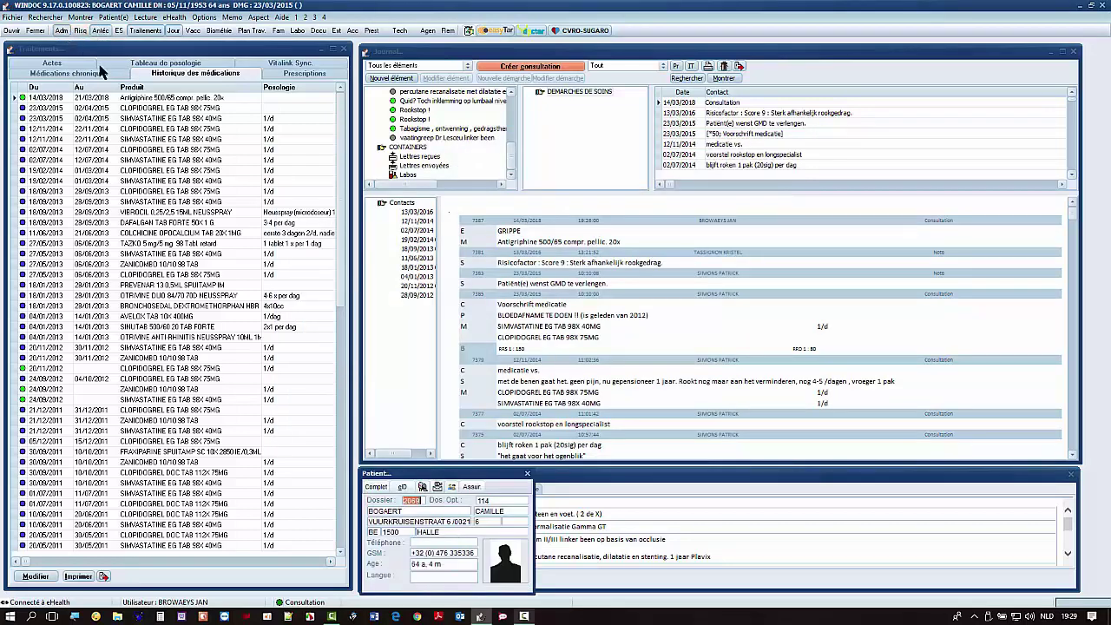
left_click(377, 488)
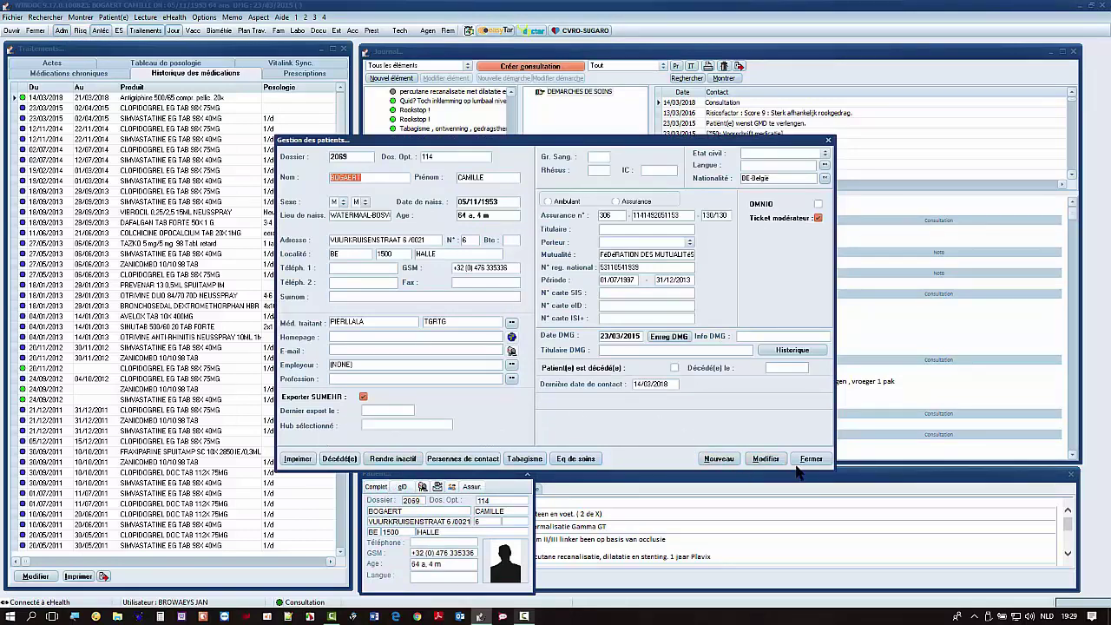
- Try to save the edited administrative record with Exporter SUMEHR enabled, then discard the edit and close the record
left_click(766, 458)
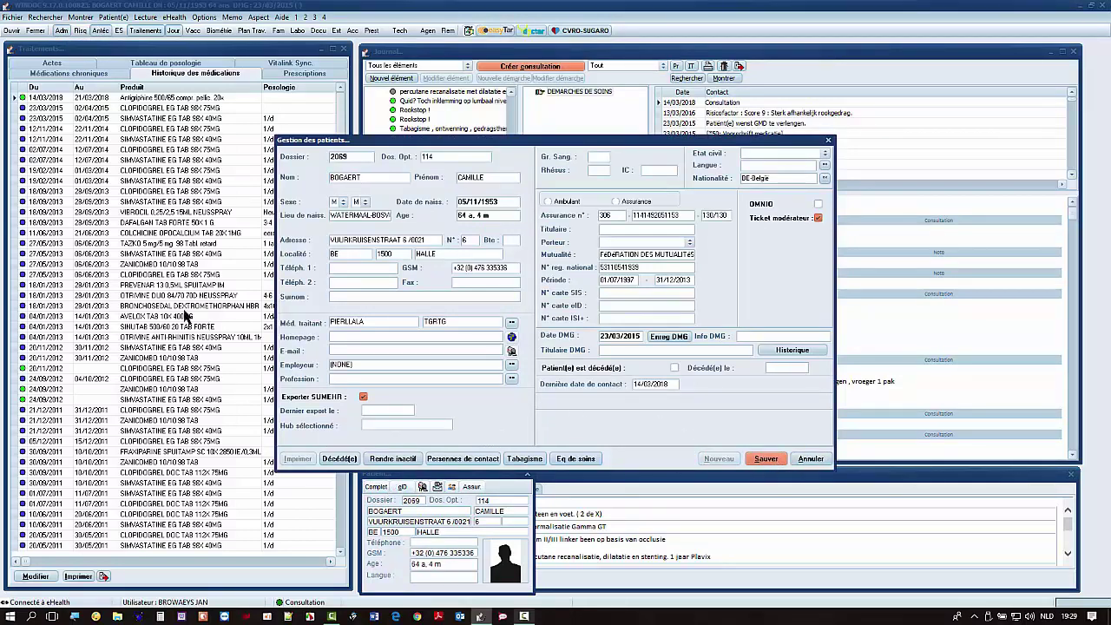
left_click(365, 397)
left_click(780, 458)
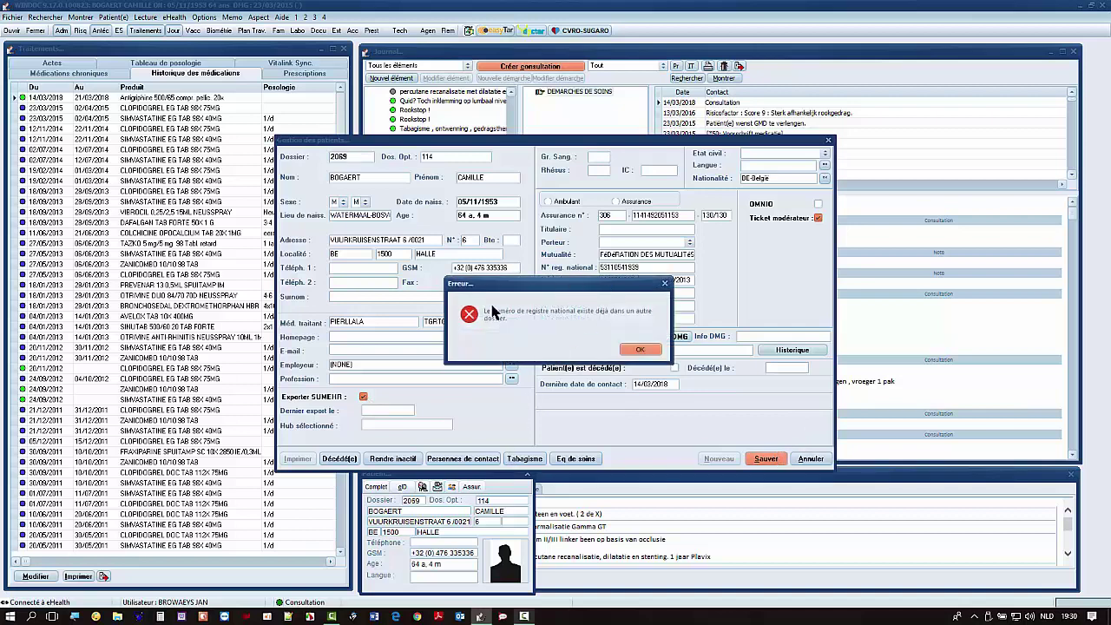
left_click(640, 351)
left_click(826, 466)
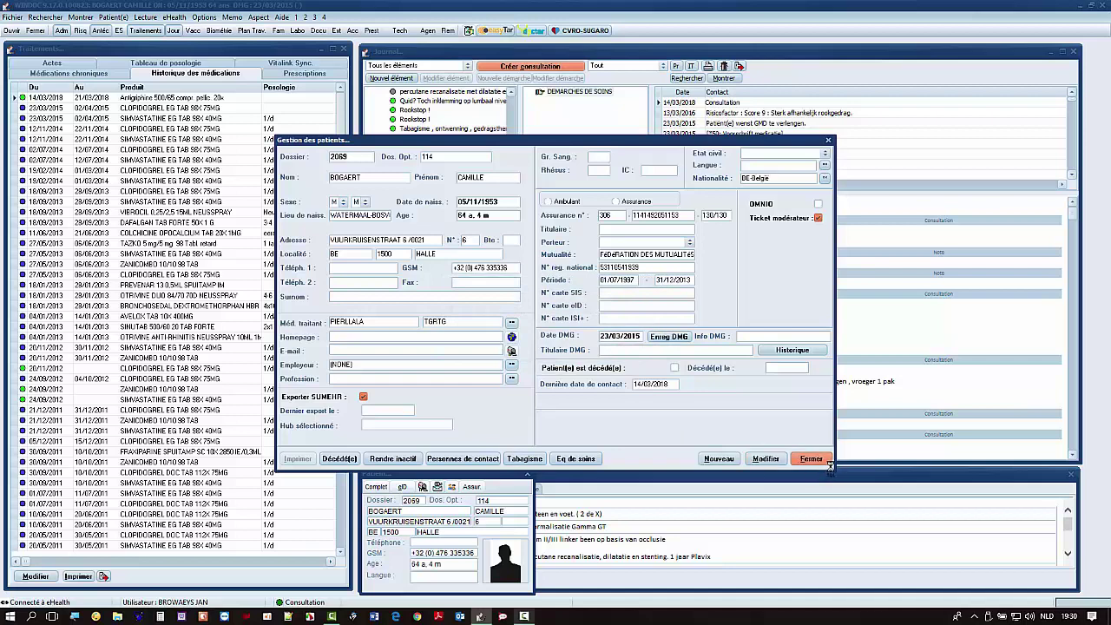
left_click(810, 459)
- Search the patients by "VA", open the green-highlighted patient's dossier and check the SUMEHR export details in the administrative record
left_click(9, 31)
type("VA")
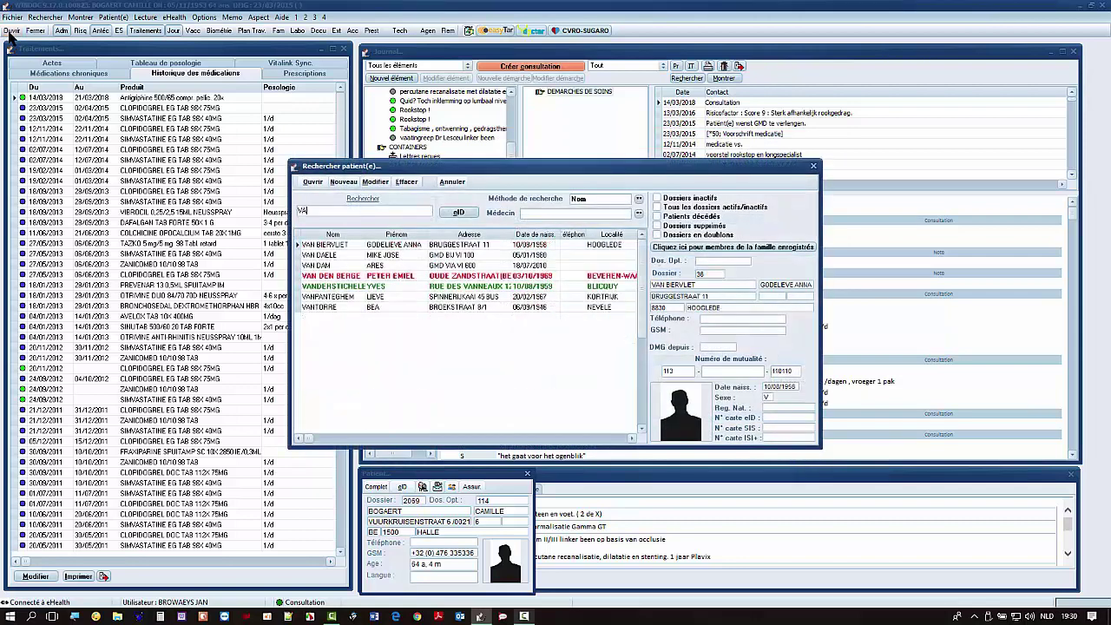
double_click(358, 288)
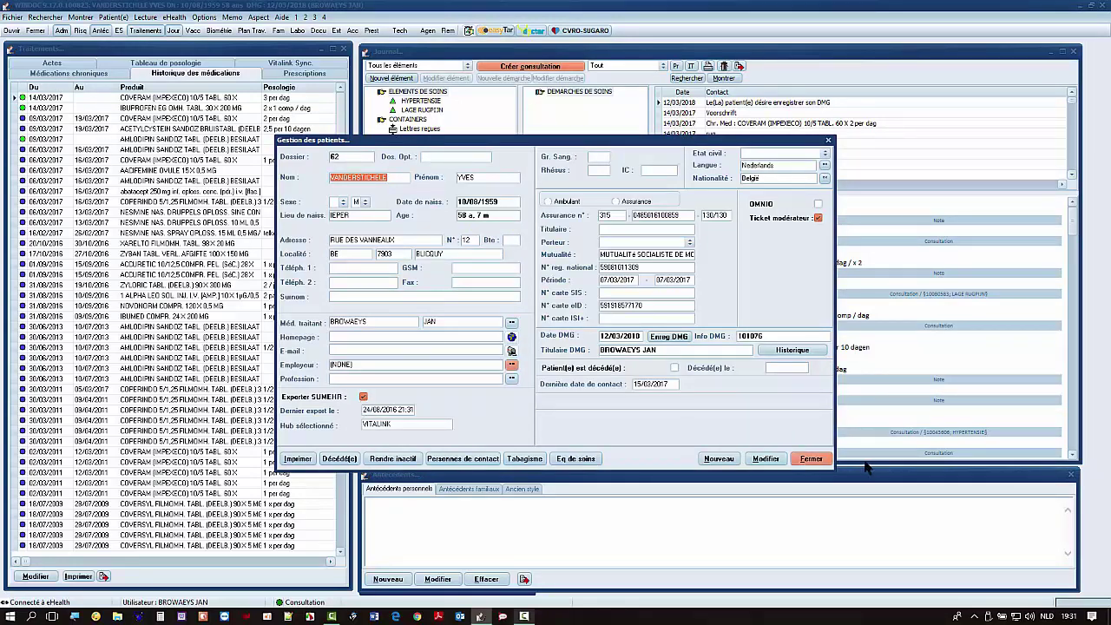
left_click(810, 458)
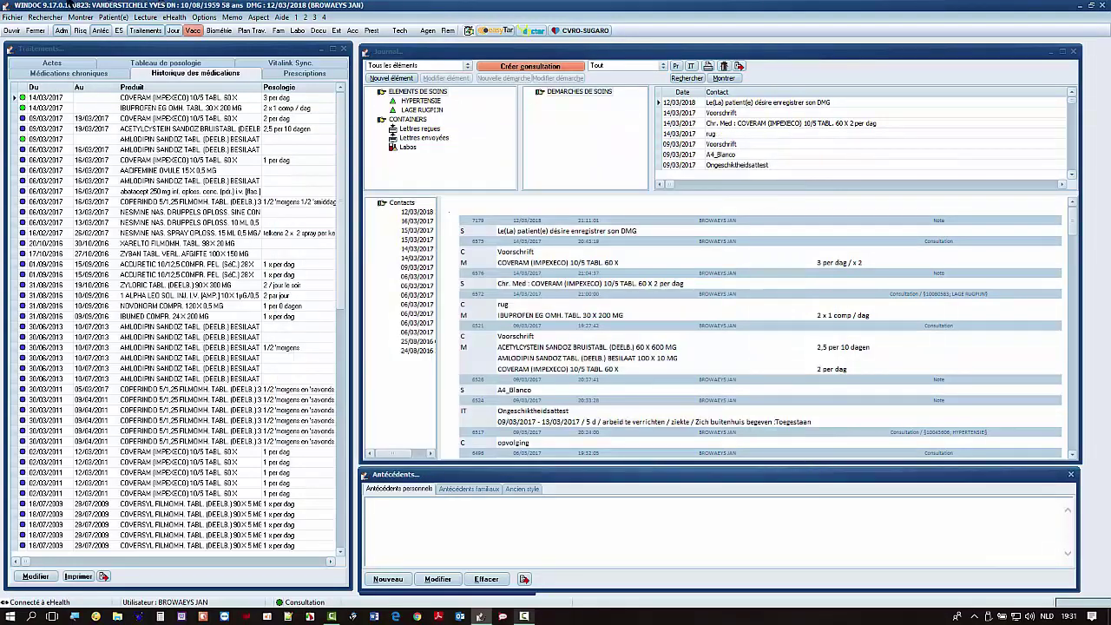
- Examine this patient's care elements and diagnostics, and recheck the last export date and selected hub in the administrative record
left_click(119, 31)
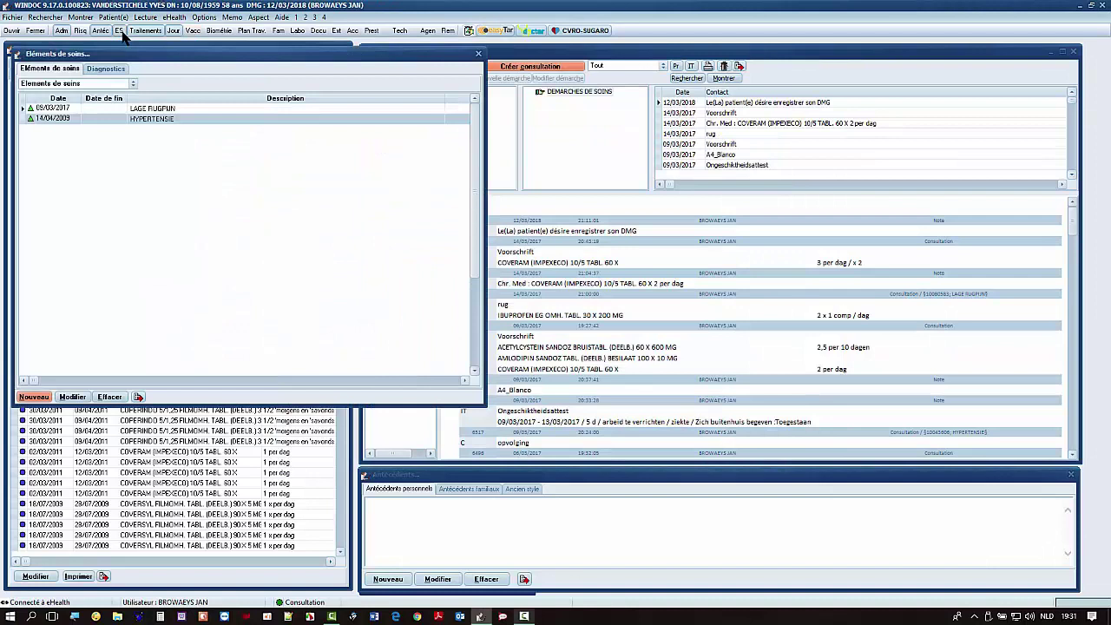
left_click(58, 104)
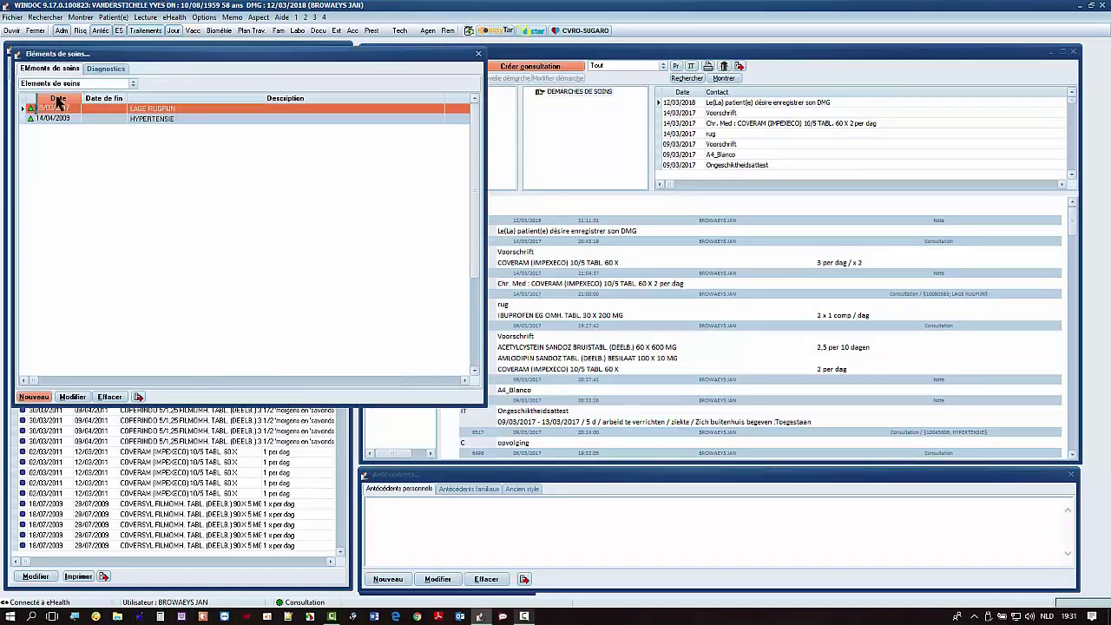
left_click(108, 69)
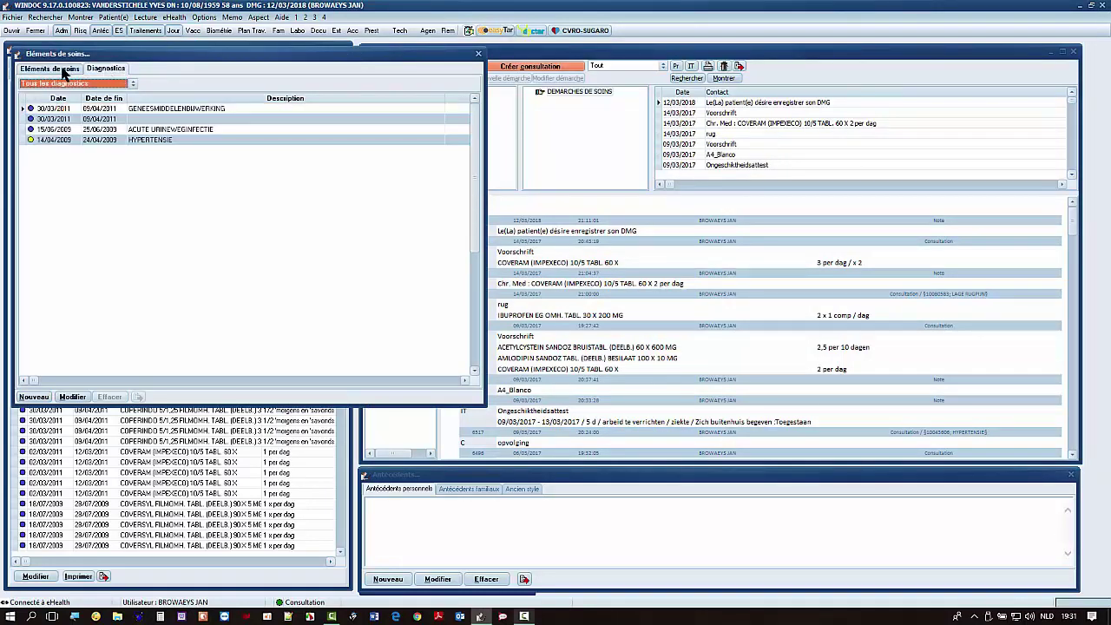
left_click(62, 71)
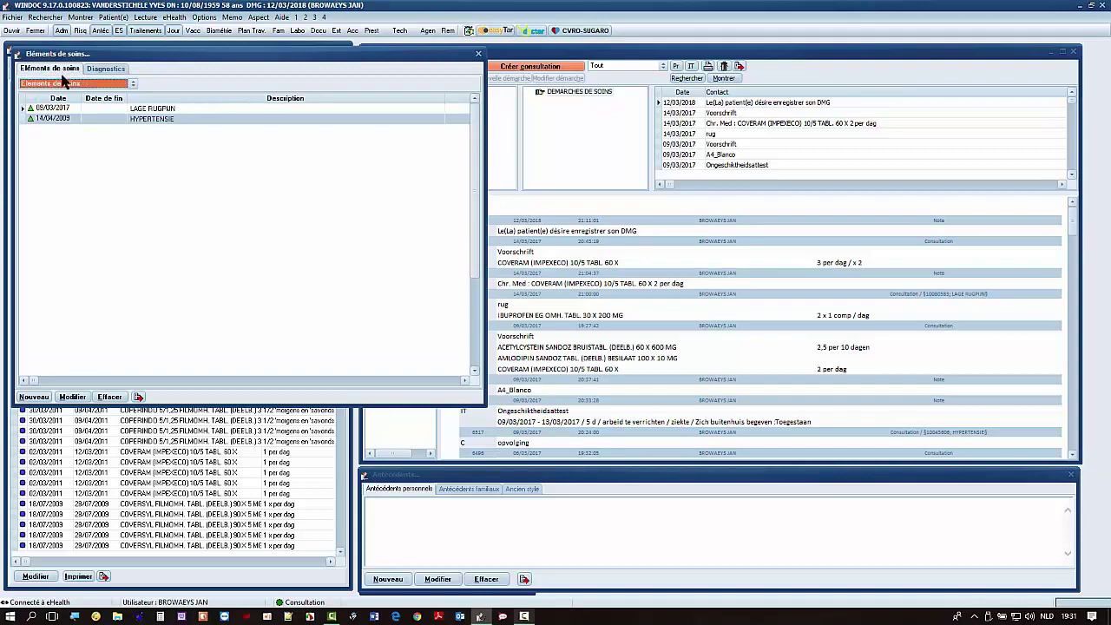
left_click(478, 54)
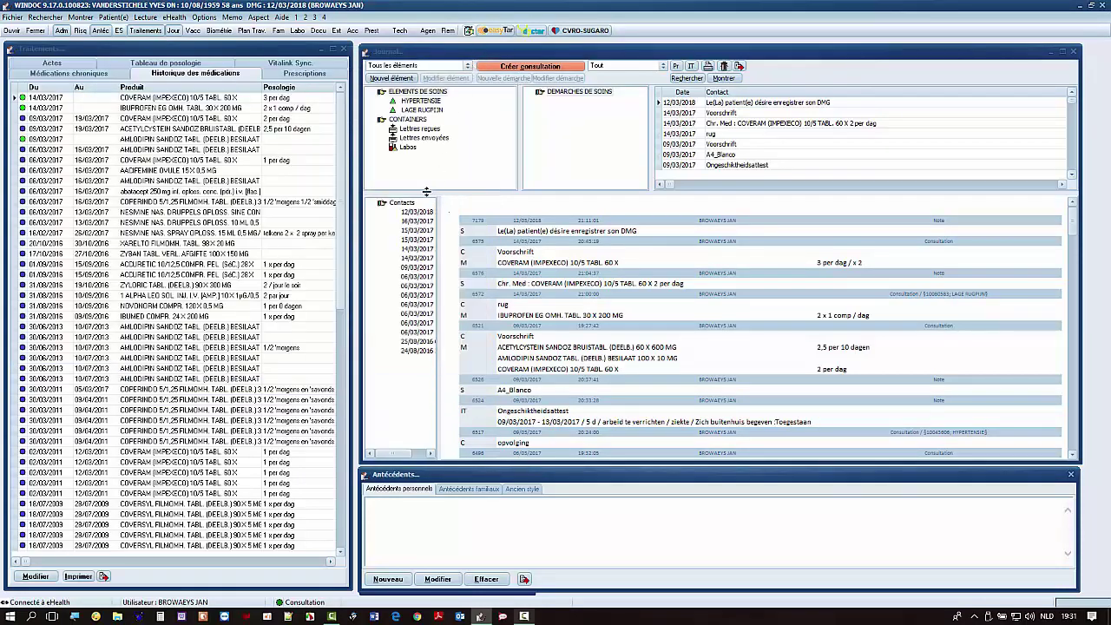
double_click(660, 282)
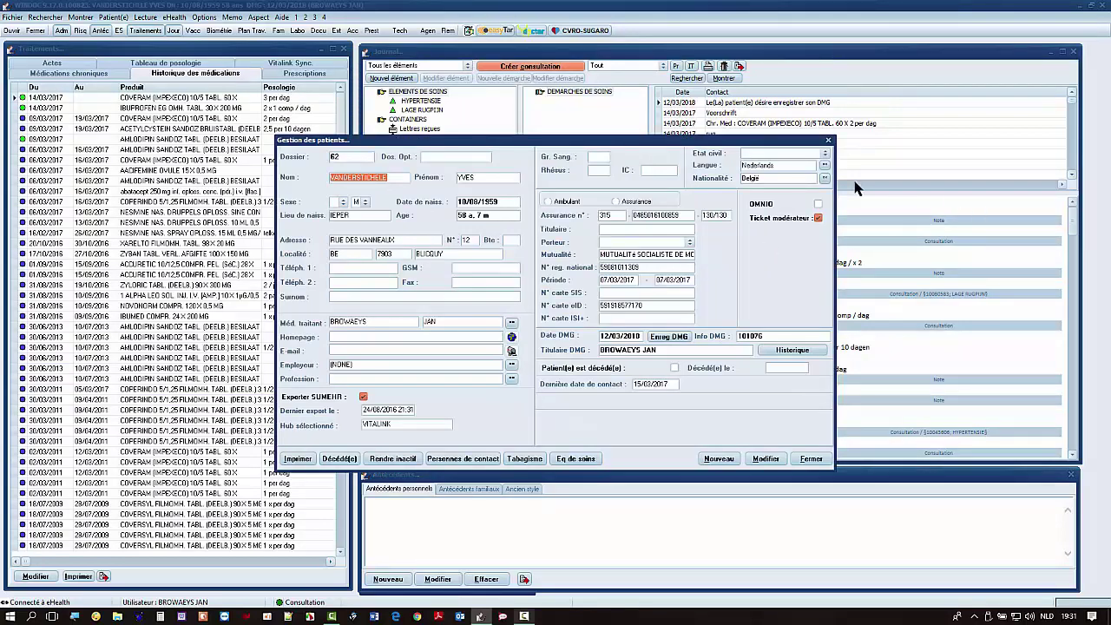
left_click(811, 457)
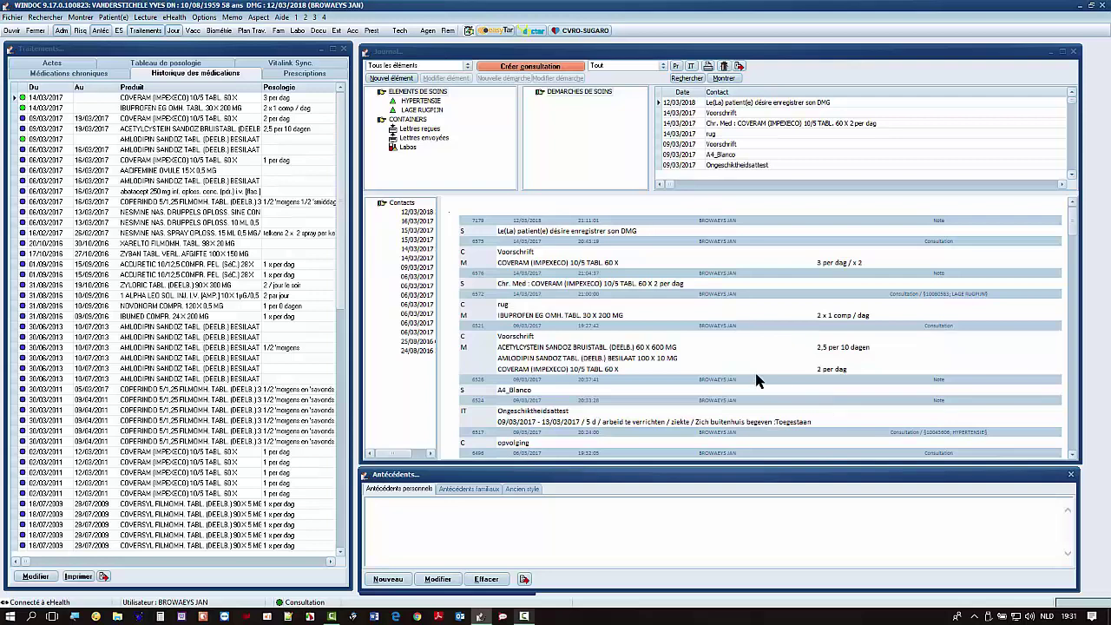
- Create and save a consultation with the favourite code ACUTE BRONCHITIS as the contact reason
left_click(598, 92)
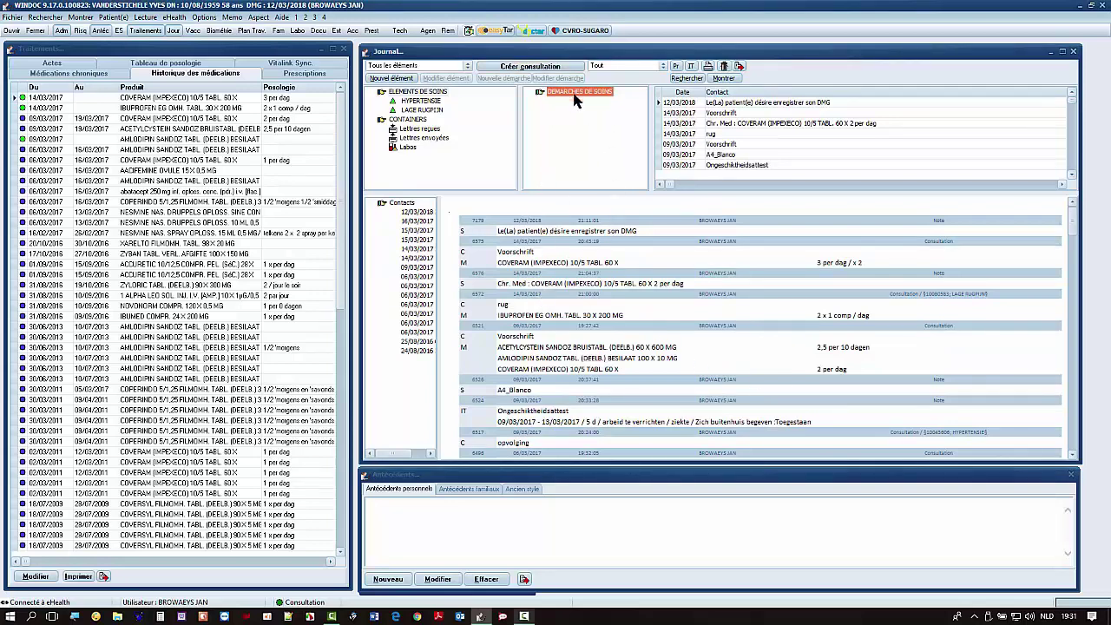
left_click(528, 68)
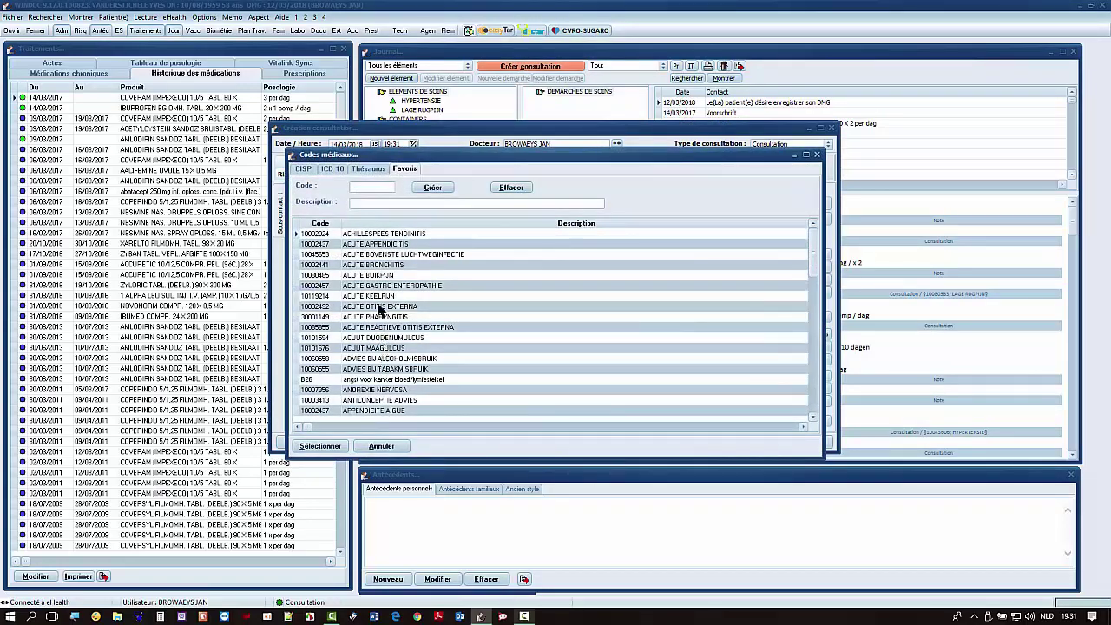
double_click(375, 266)
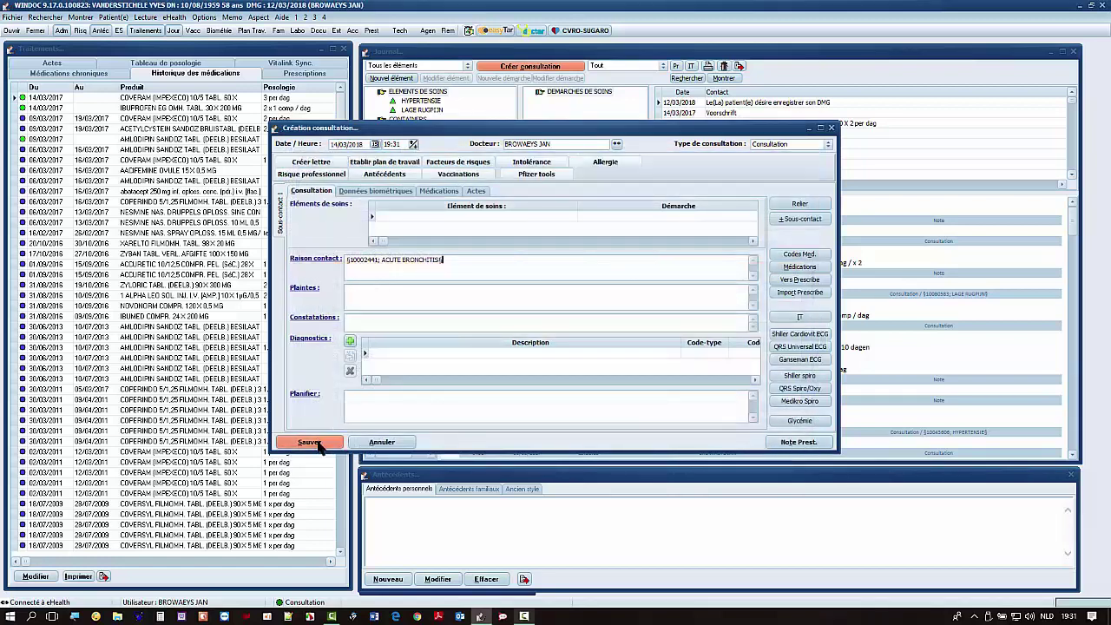
left_click(314, 443)
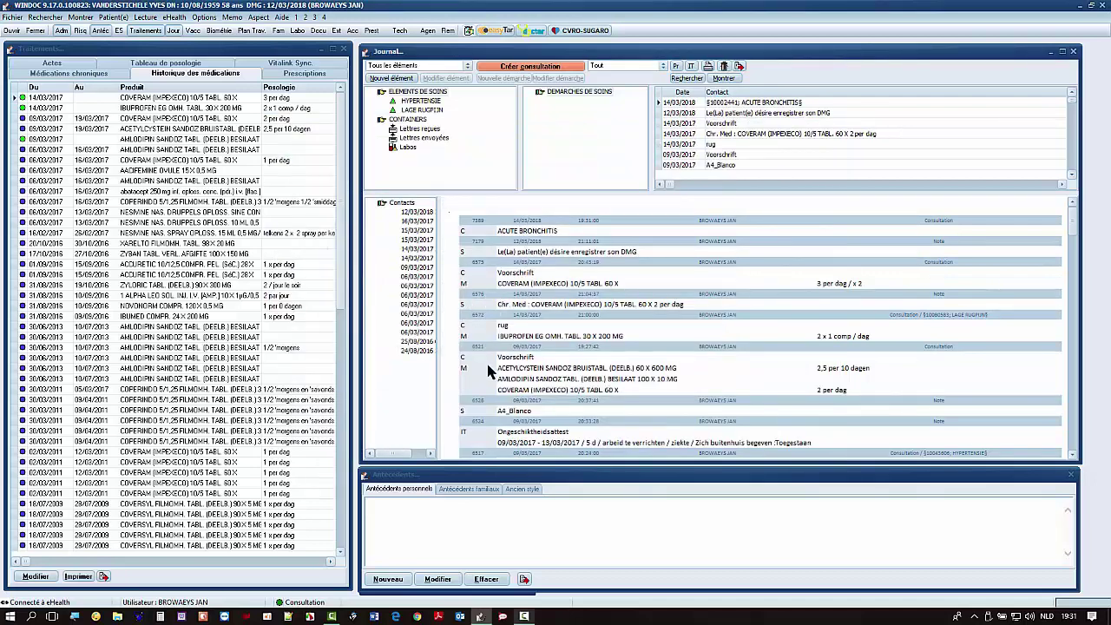
right_click(507, 310)
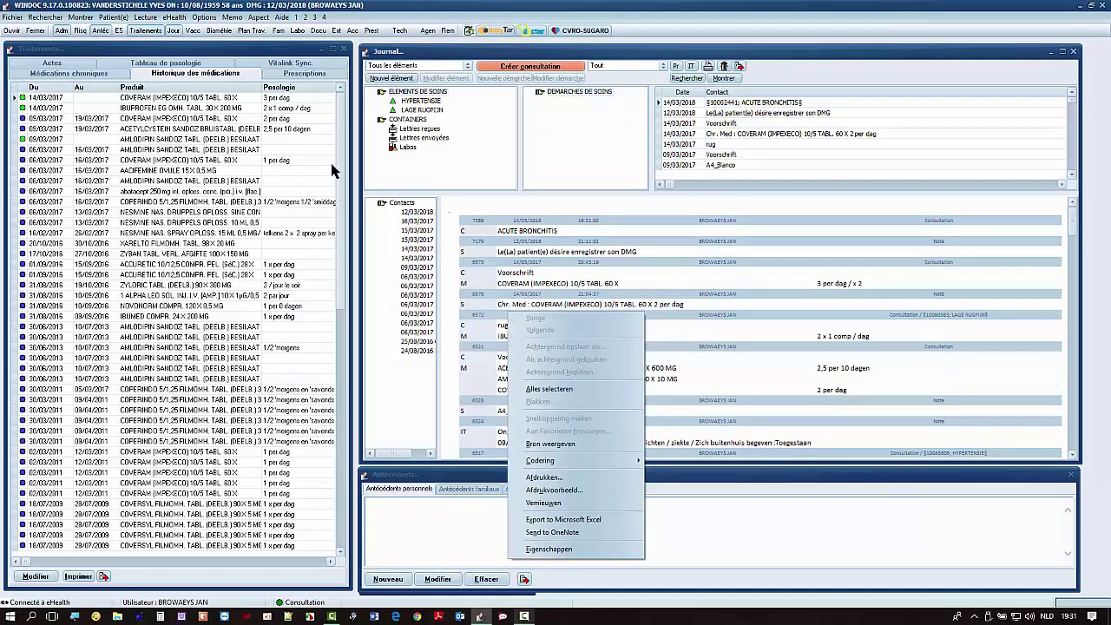
- Close the patient's dossier, agree to recreate the SUMEHR file, and review its chronic and active medications
left_click(37, 31)
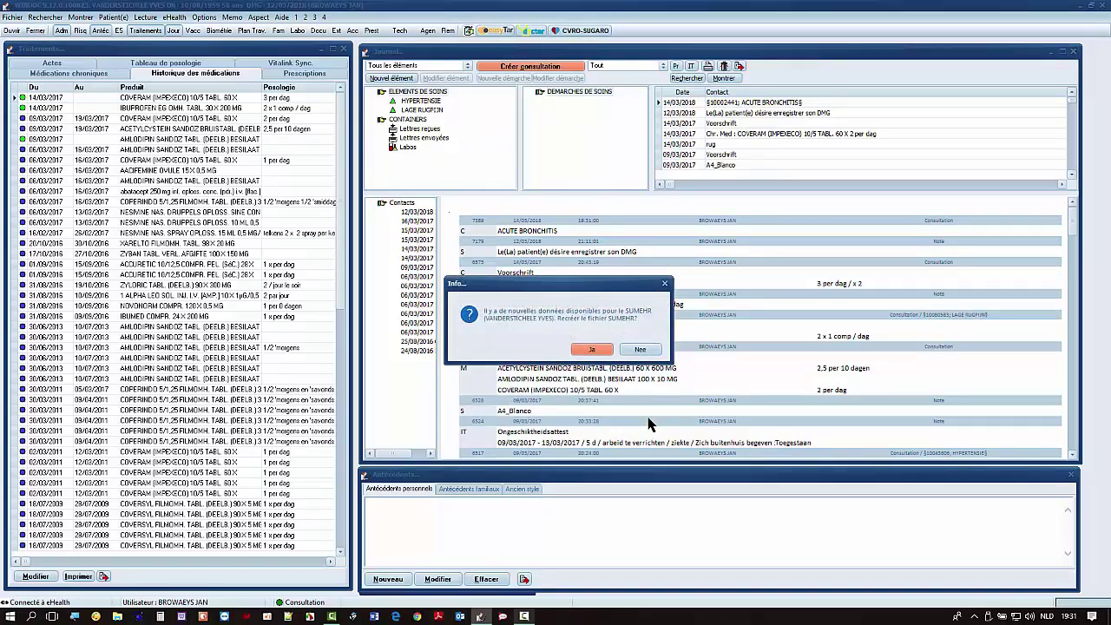
left_click(594, 349)
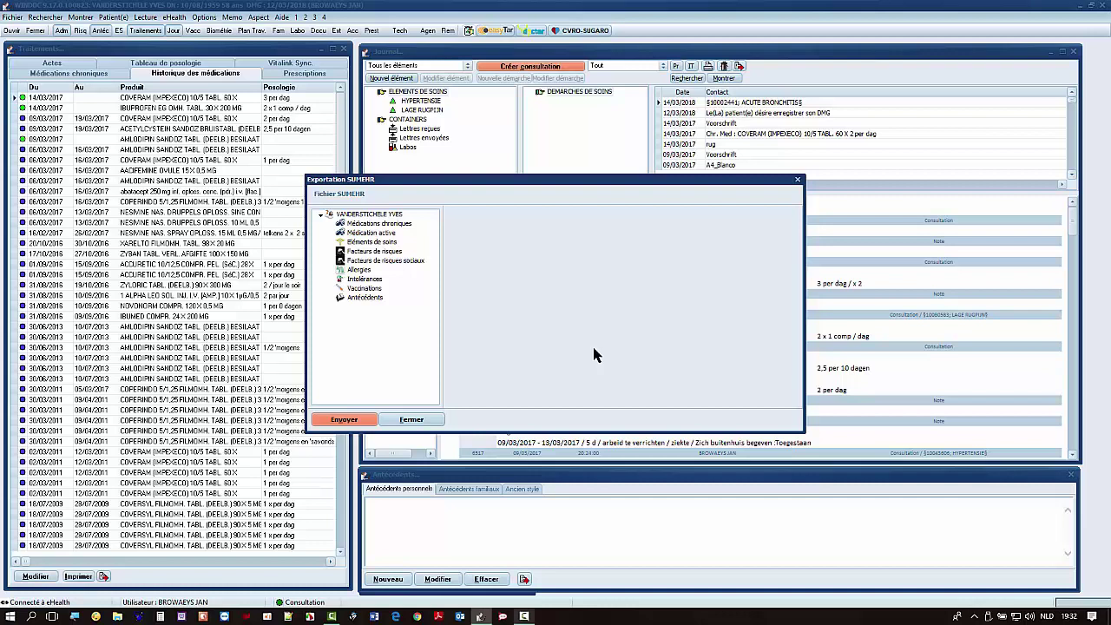
left_click(361, 226)
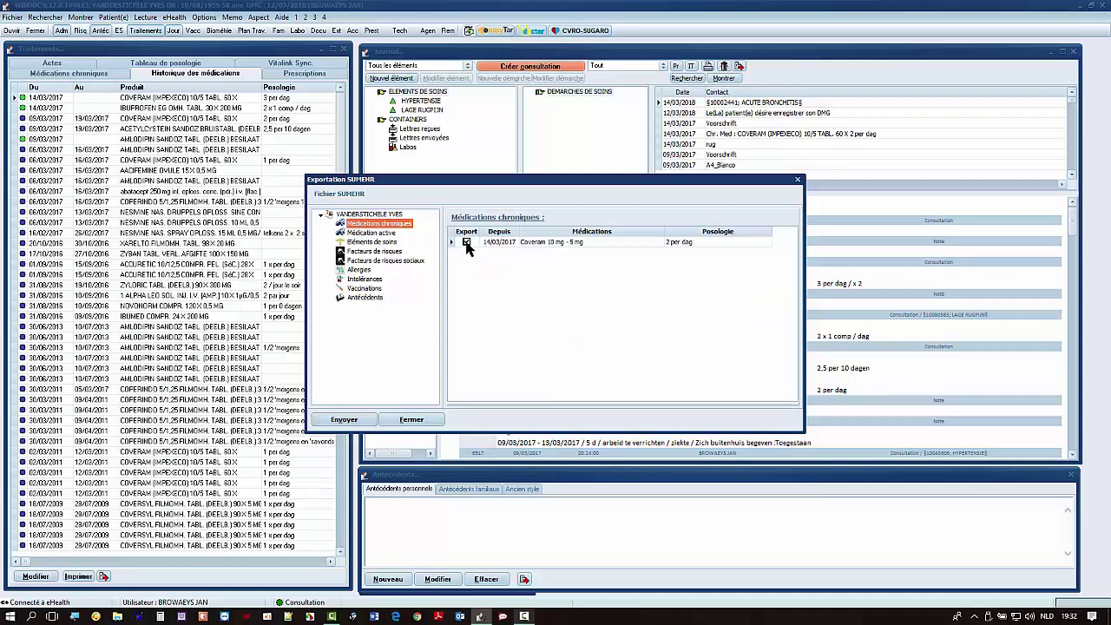
left_click(390, 232)
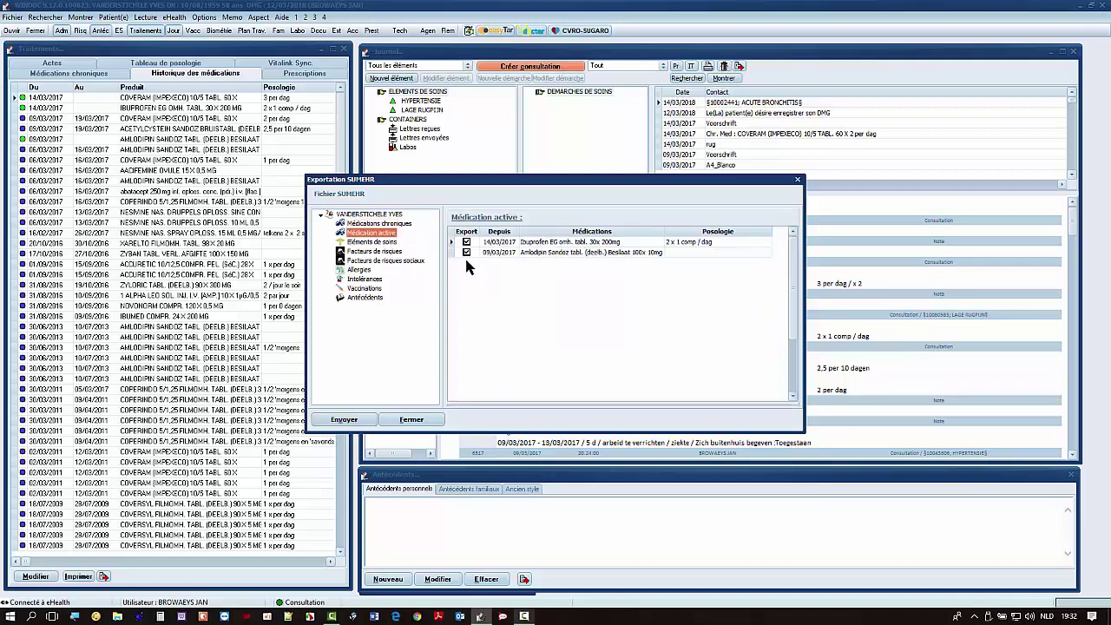
- Exclude Amlodipin Sandoz 100x 10mg from the active medication export and send the SUMEHR
left_click(466, 252)
left_click(466, 253)
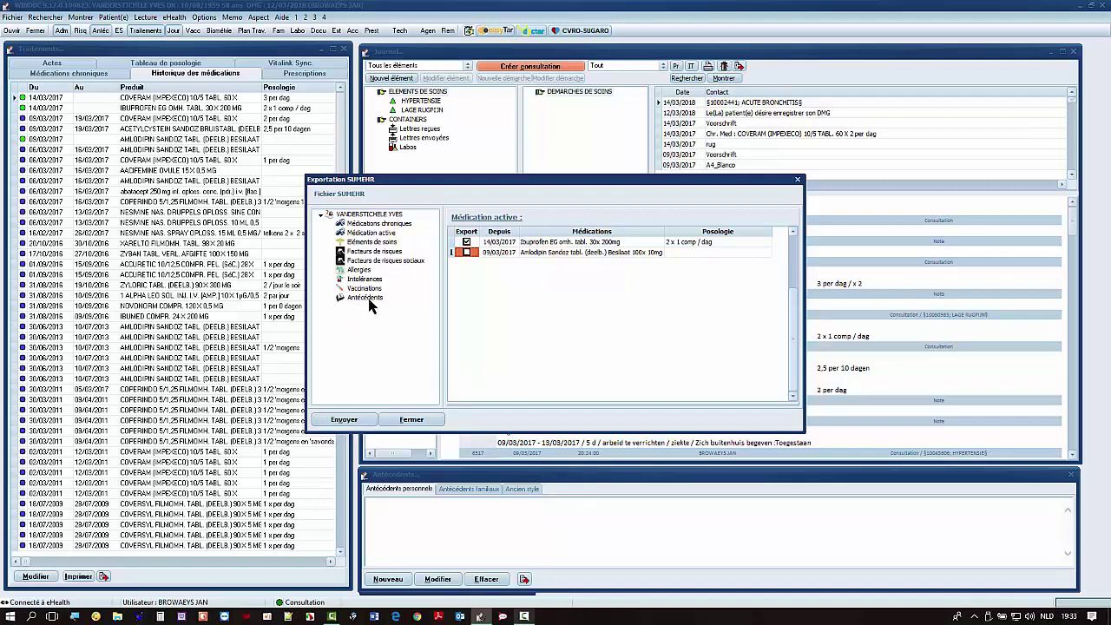
left_click(345, 420)
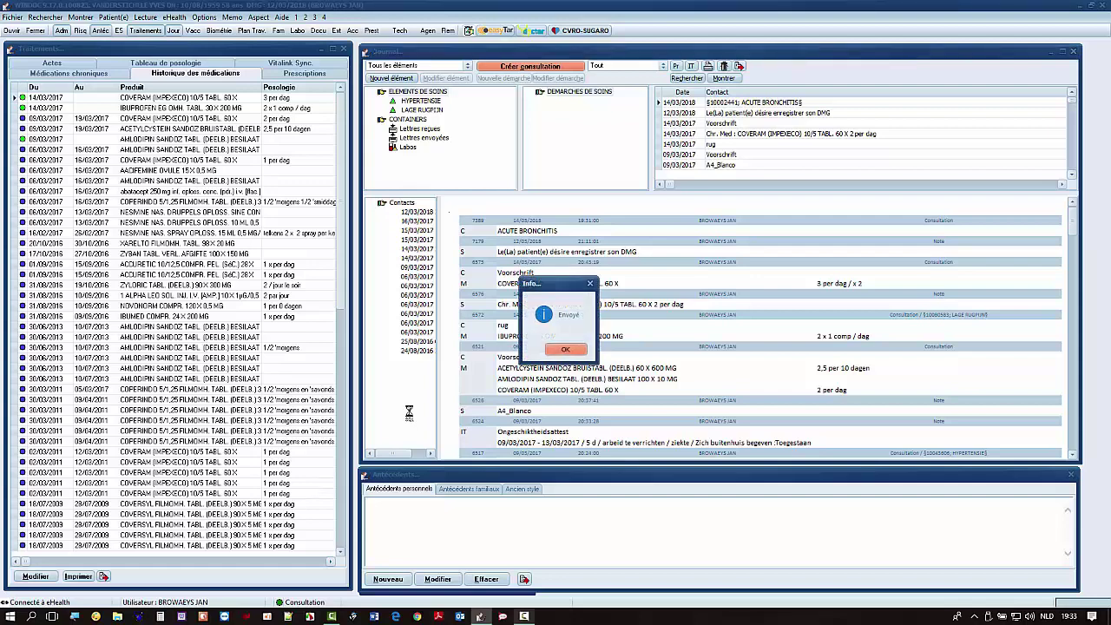
left_click(566, 349)
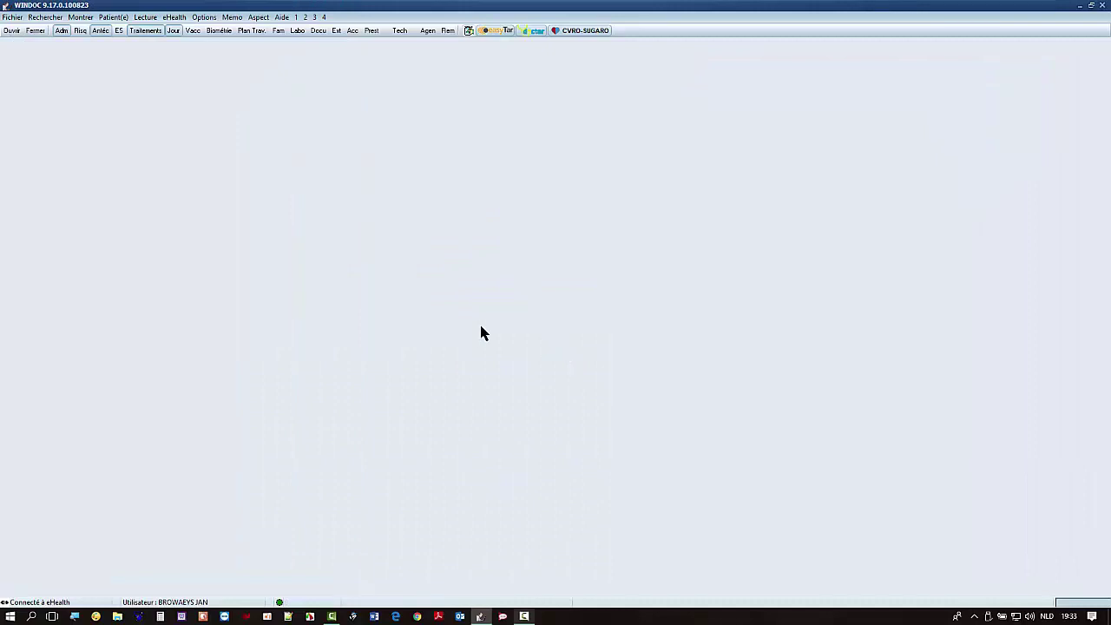
- Search the patients by "VA" and reopen the green-highlighted patient's dossier
left_click(12, 31)
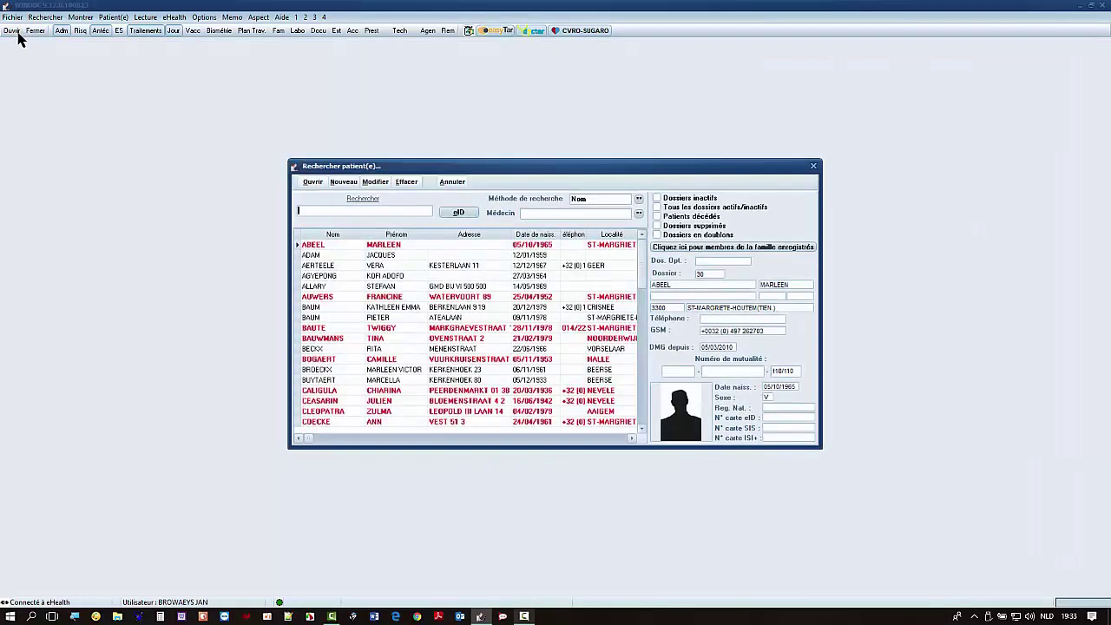
type("VA")
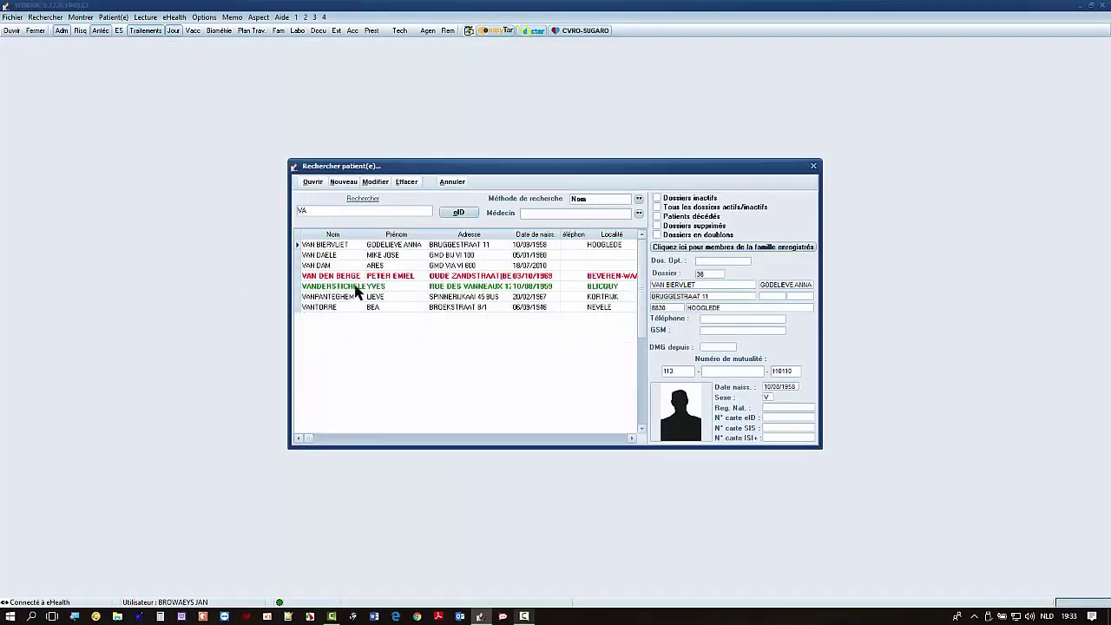
double_click(356, 292)
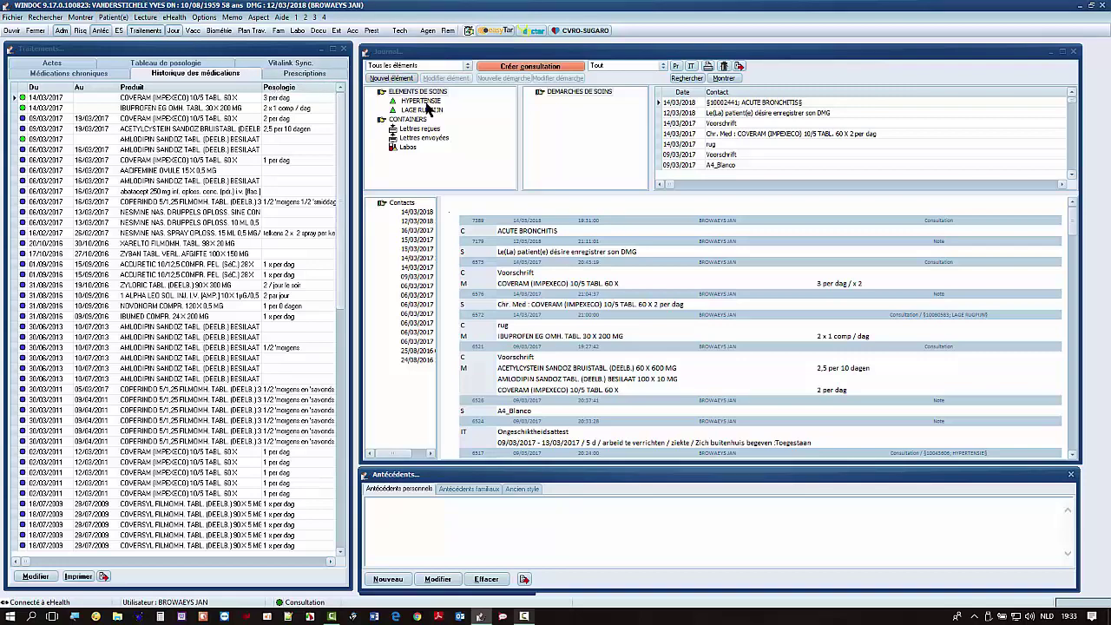
- Check the first listed user's Vitalink settings, enable "Envoyer le SUMEHR sans présélection" in the eHealth settings, and save
left_click(196, 18)
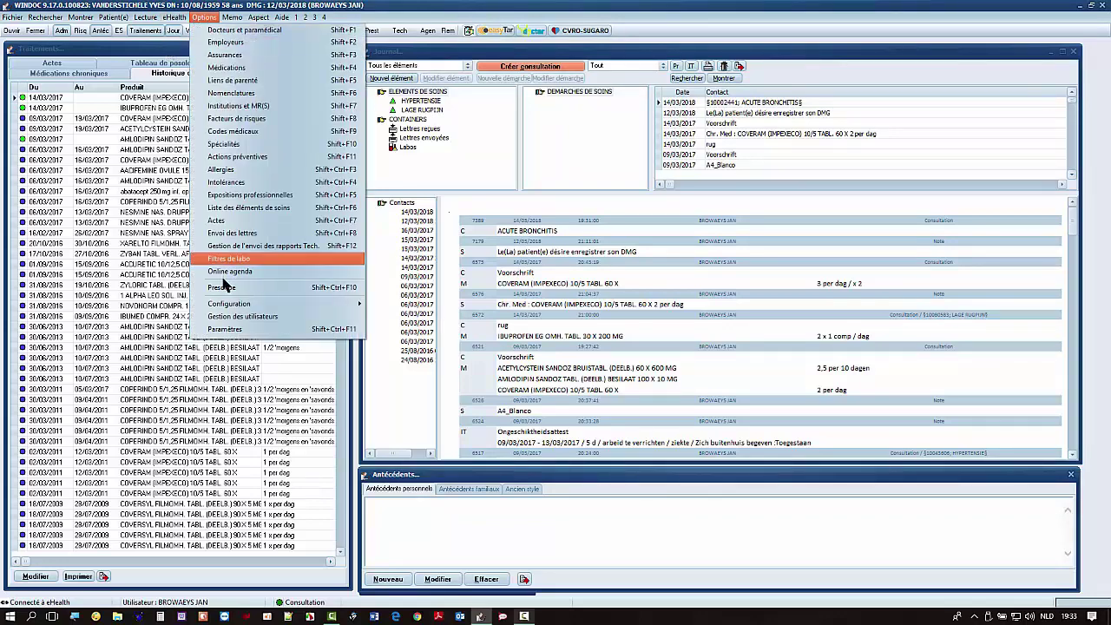
left_click(243, 316)
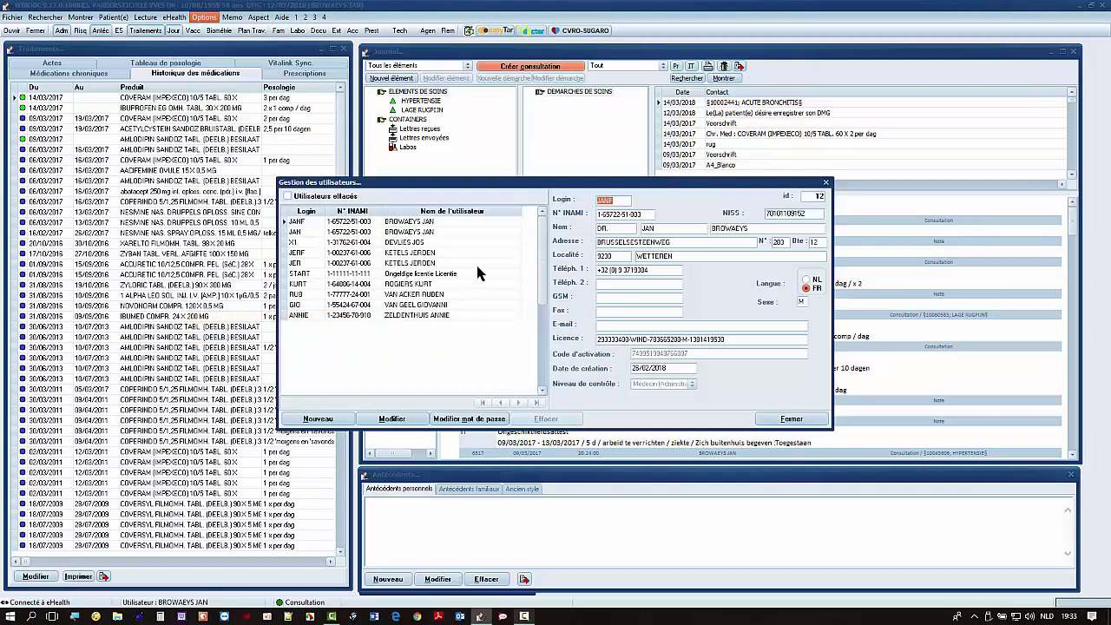
left_click(381, 419)
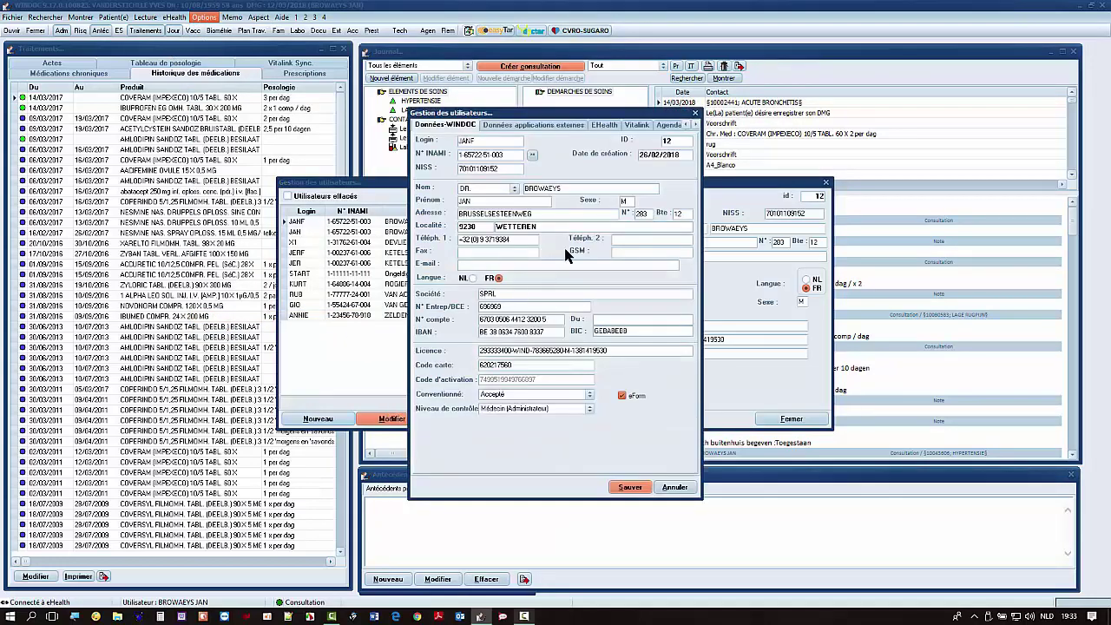
left_click(639, 128)
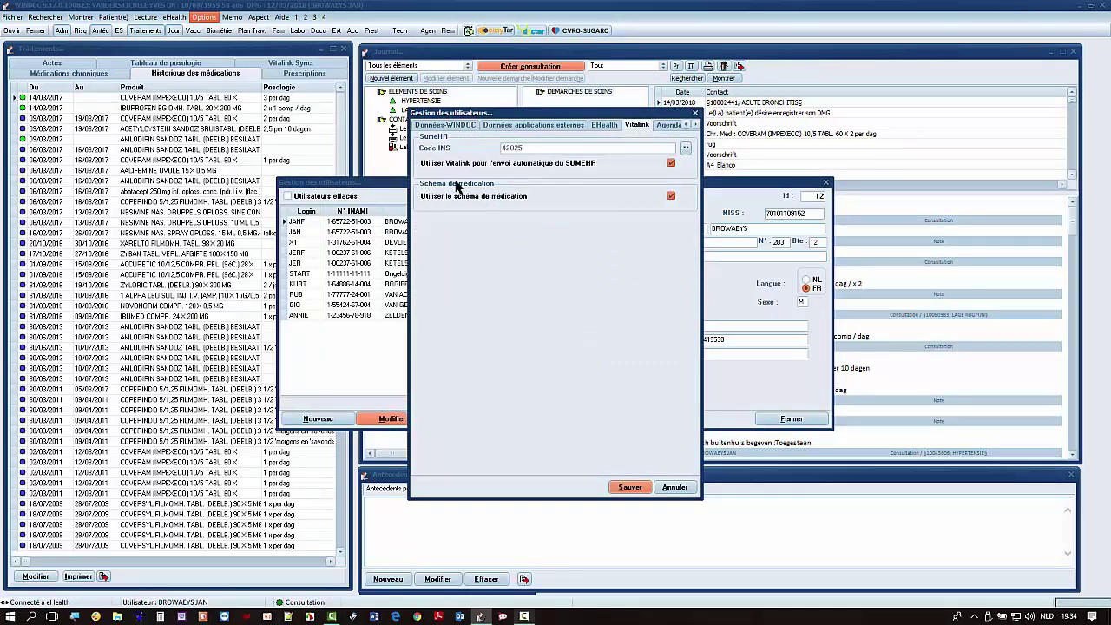
left_click(605, 126)
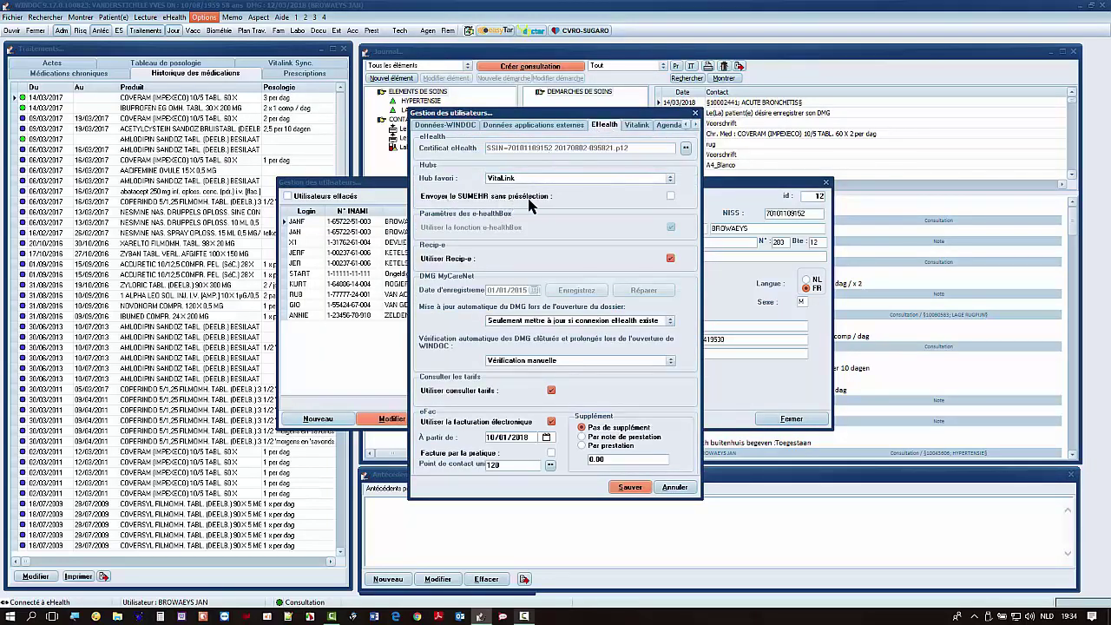
left_click(671, 198)
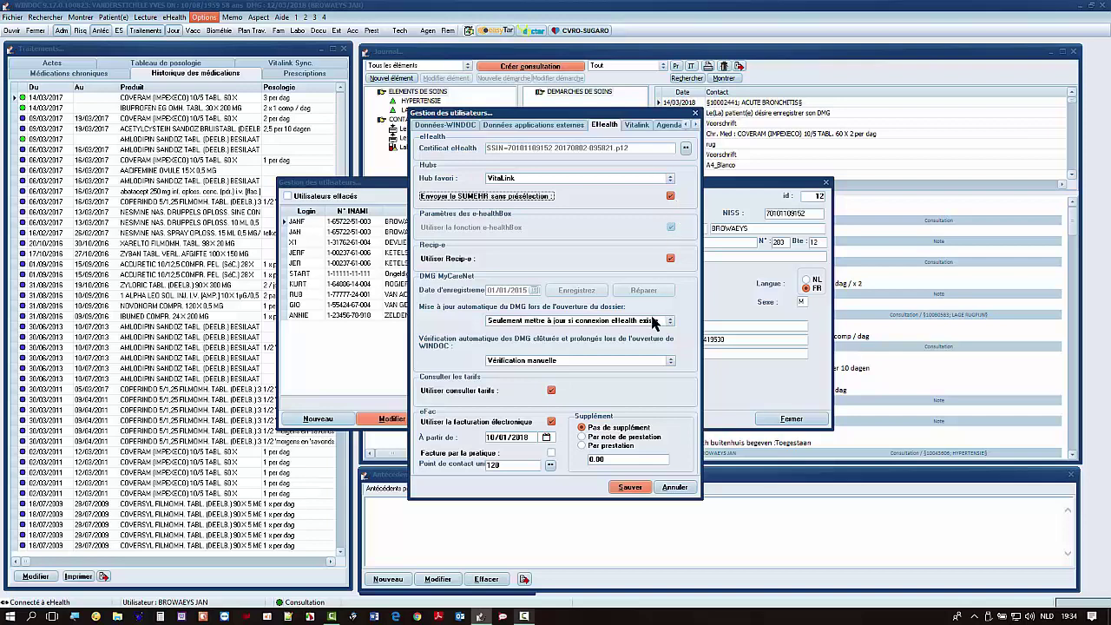
left_click(630, 487)
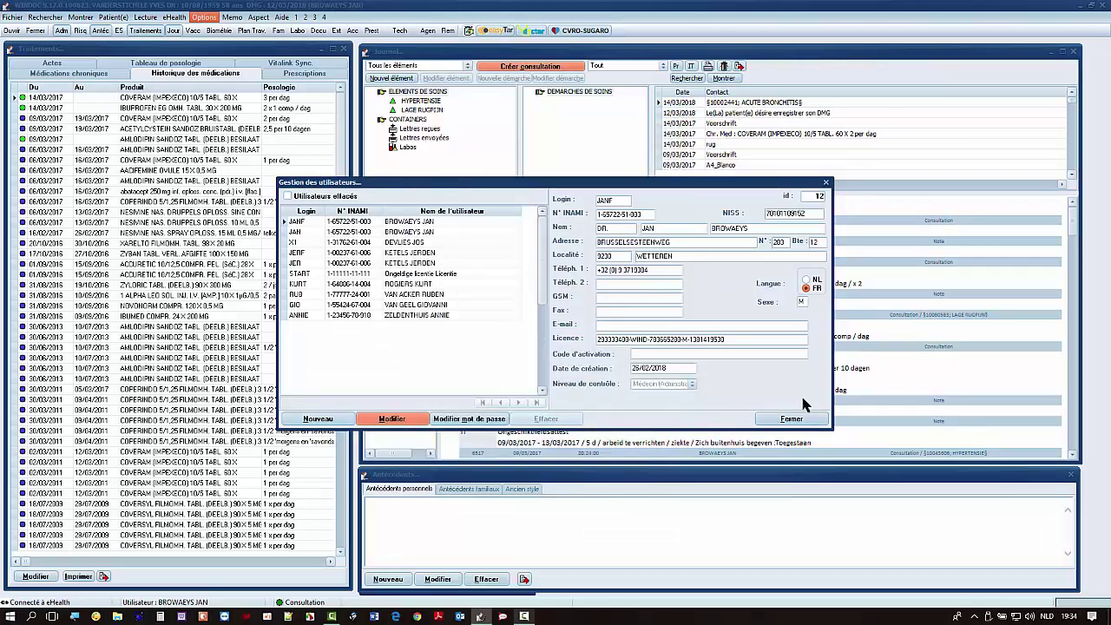
left_click(803, 418)
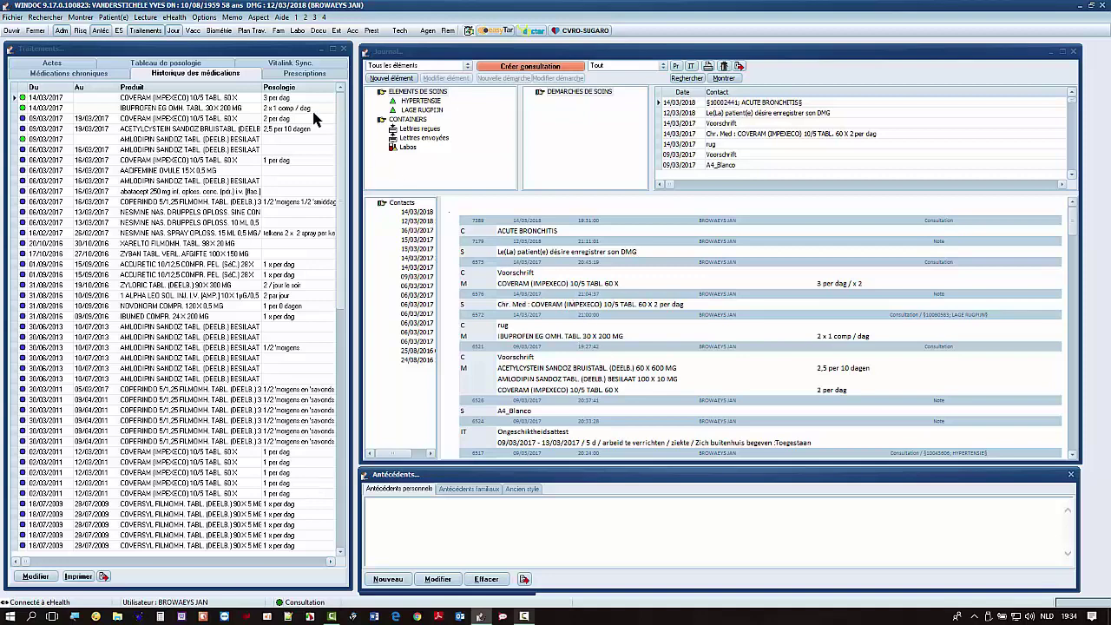
- Connect the patient to the VitaLink hub and send the SUMEHR from the document search
left_click(114, 19)
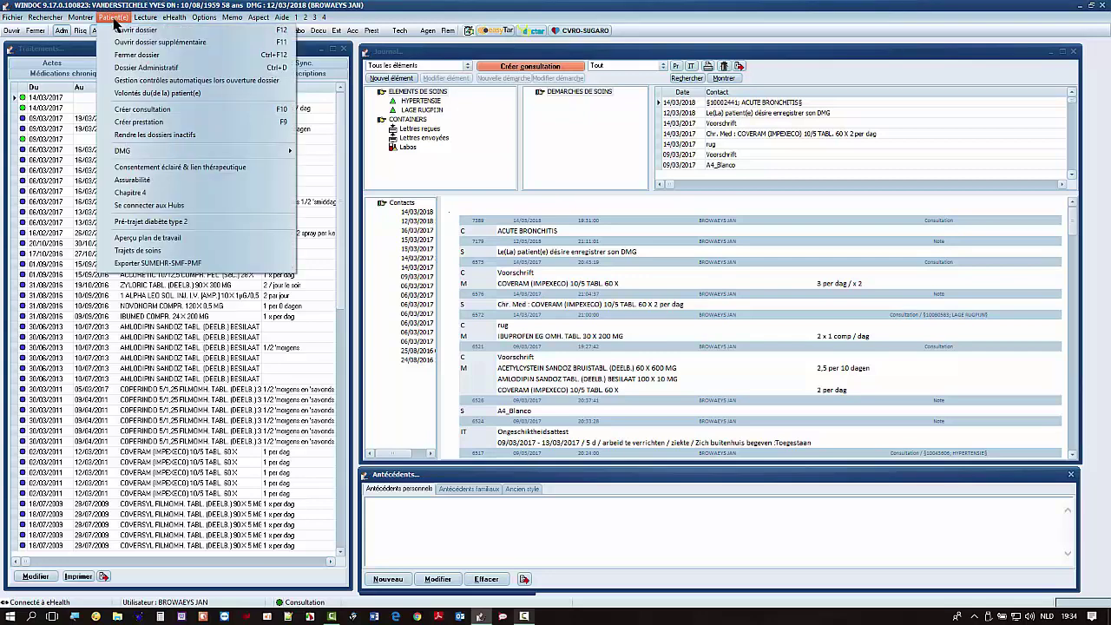
left_click(150, 207)
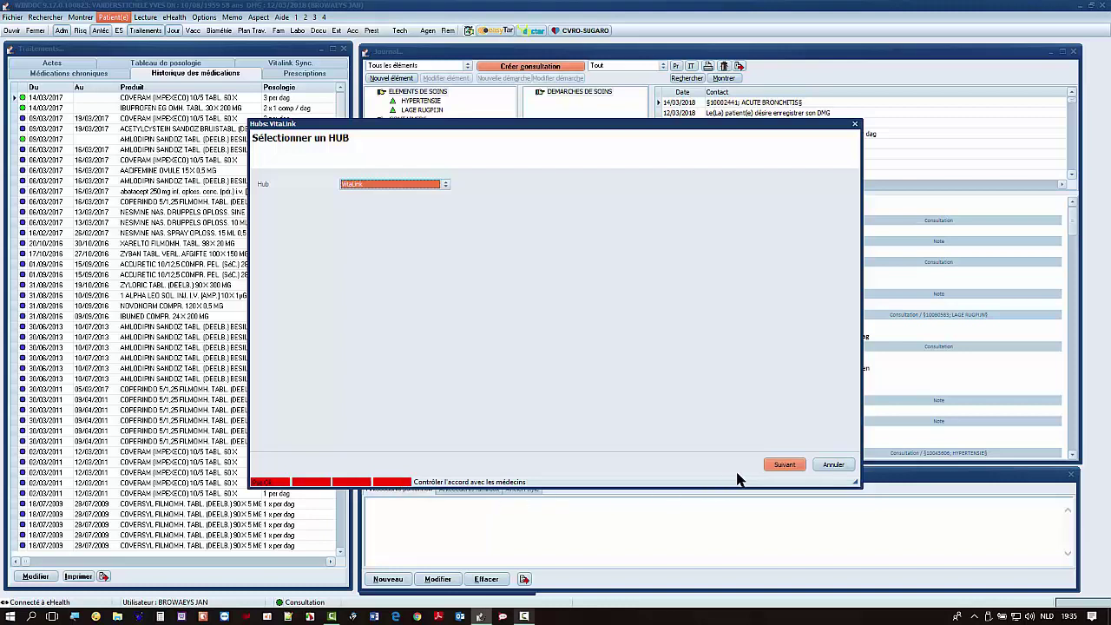
left_click(785, 465)
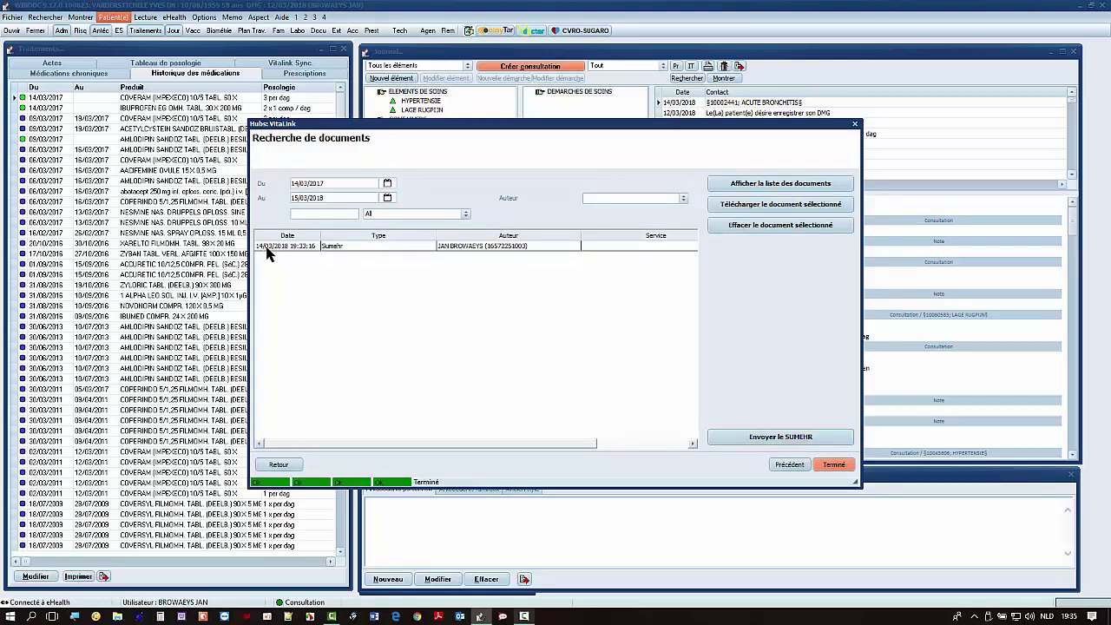
left_click(737, 450)
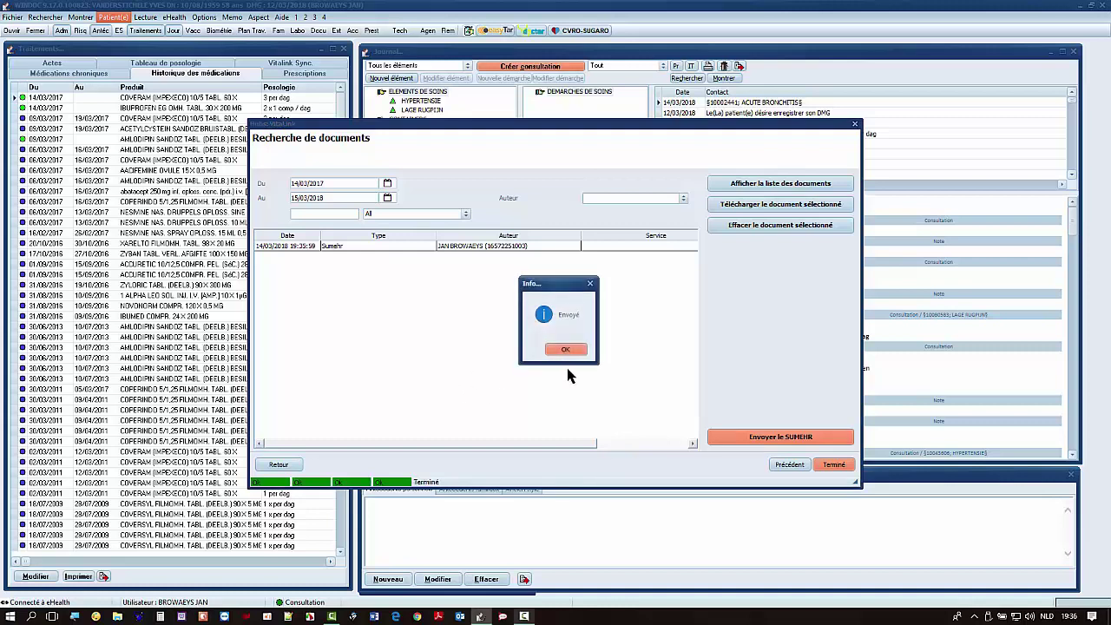
left_click(567, 350)
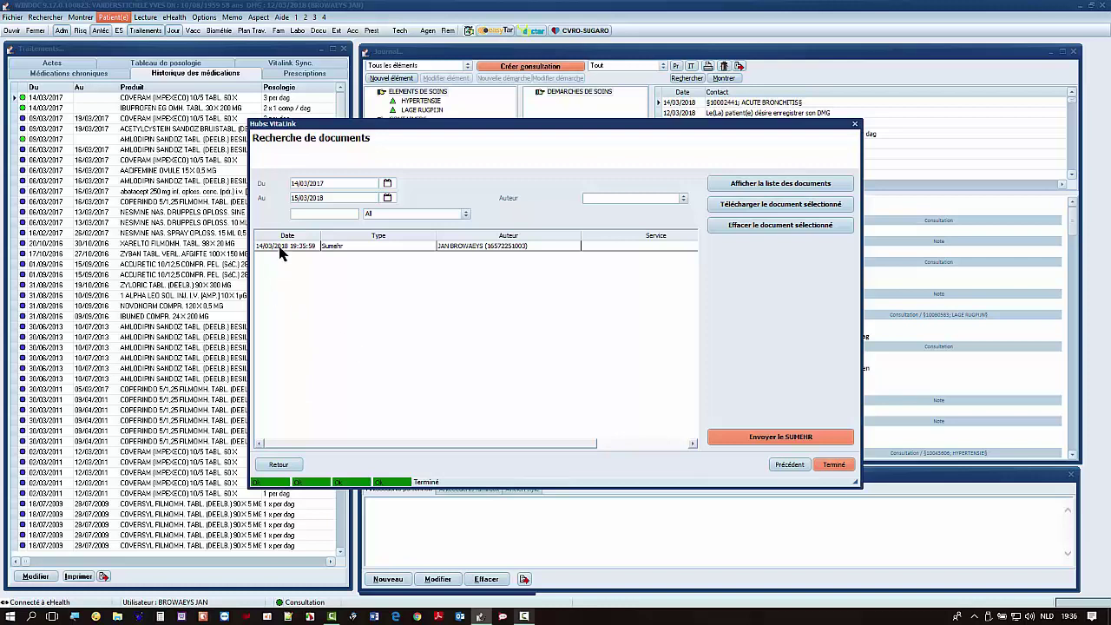
- Download the Sumehr document listed on the VitaLink hub into the patient's dossier and finish the hub session
left_click(411, 247)
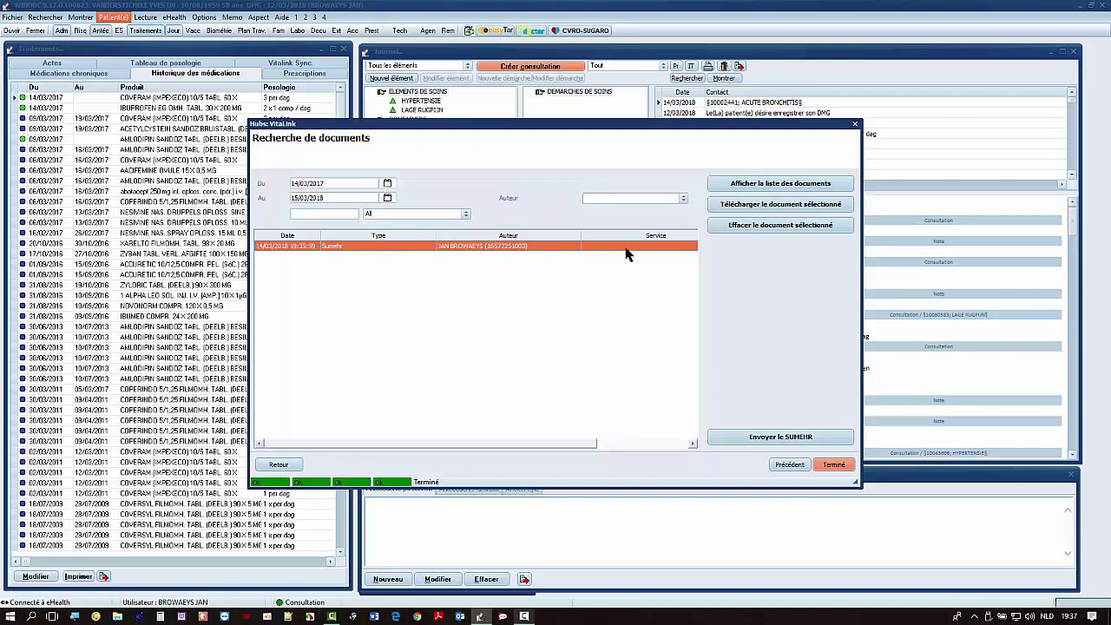
left_click(764, 208)
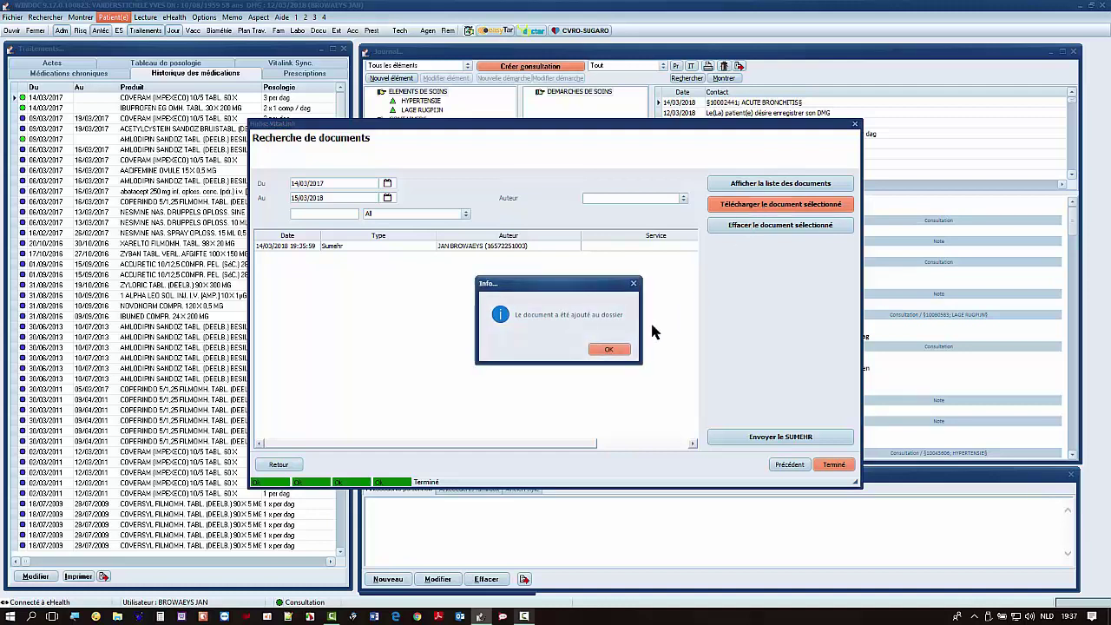
left_click(608, 348)
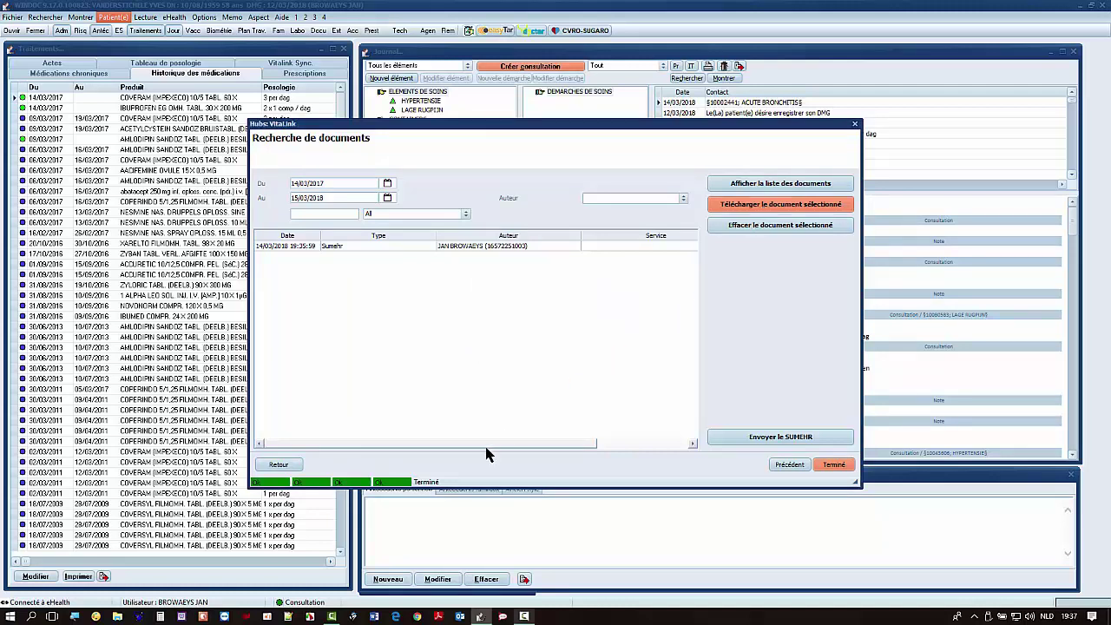
left_click(833, 464)
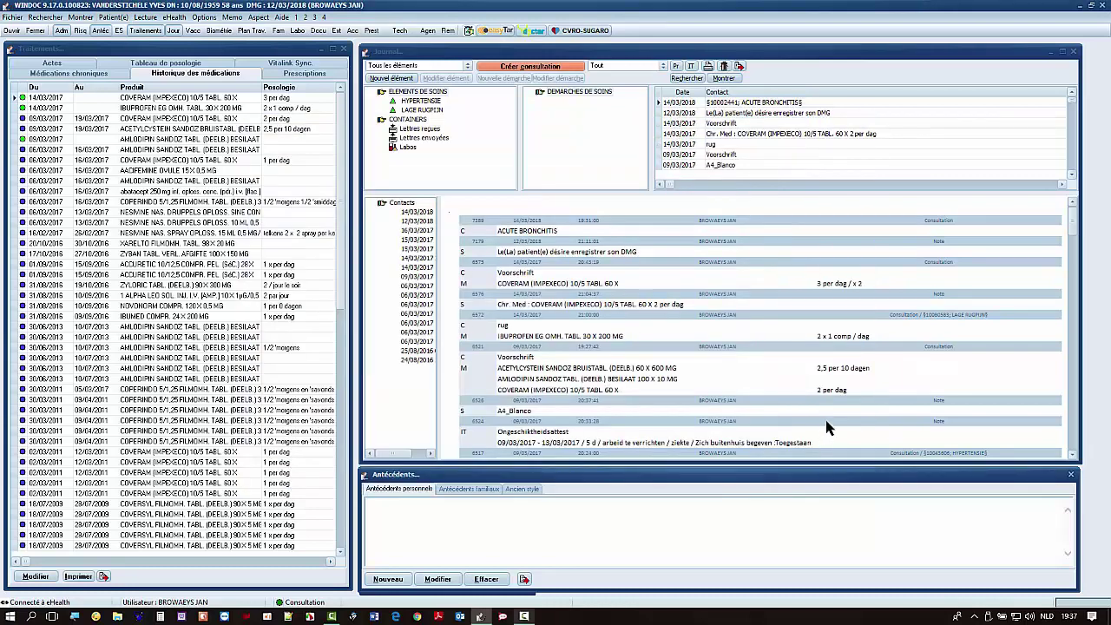
- Check the received letters in the journal and the letters overview, and open the SUMEHR "Kmehr-rapport" dated 14/03/2018
left_click(417, 130)
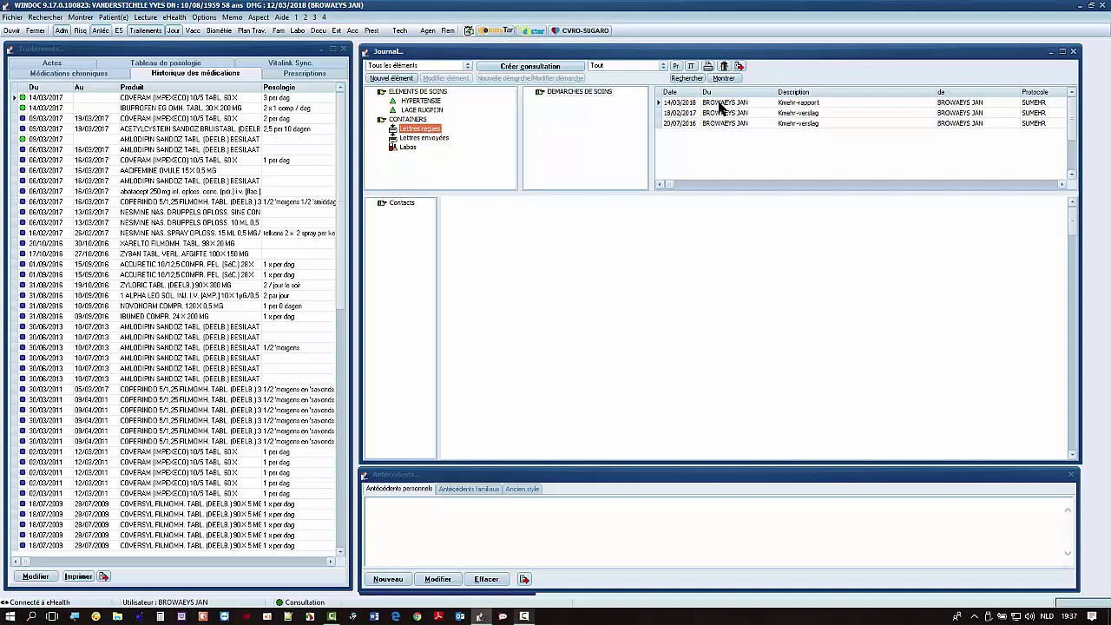
left_click(325, 31)
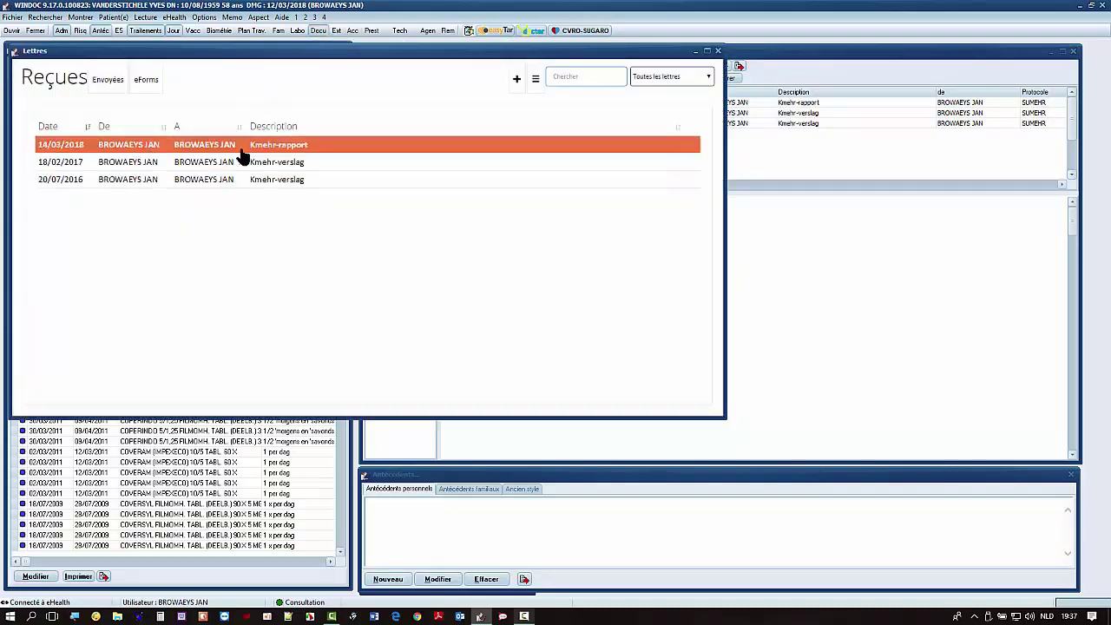
left_click(718, 52)
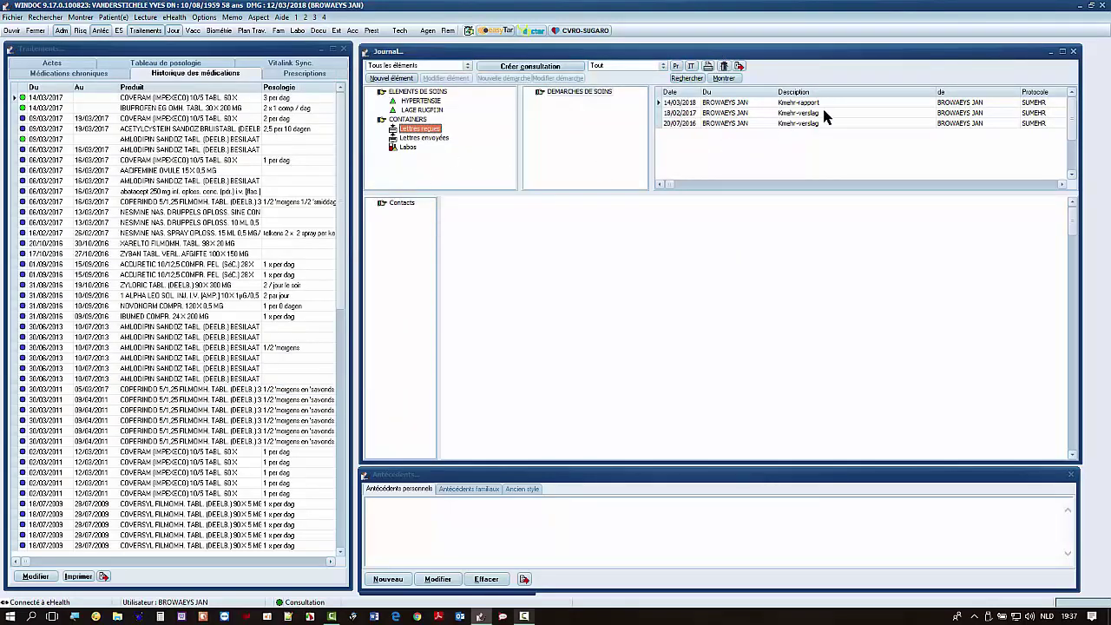
left_click(793, 103)
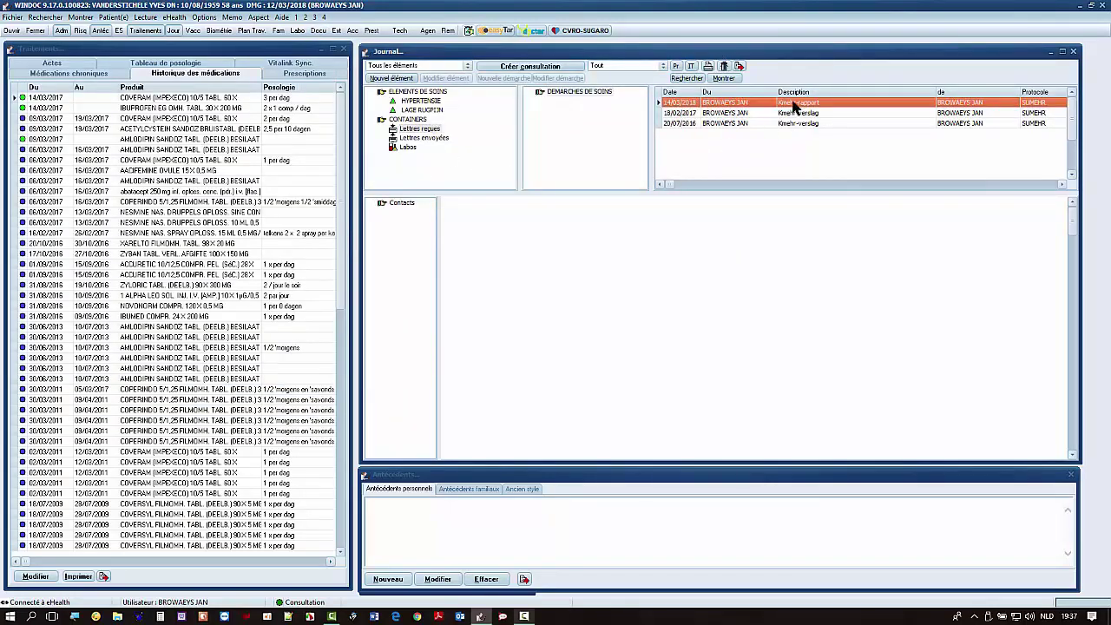
double_click(793, 103)
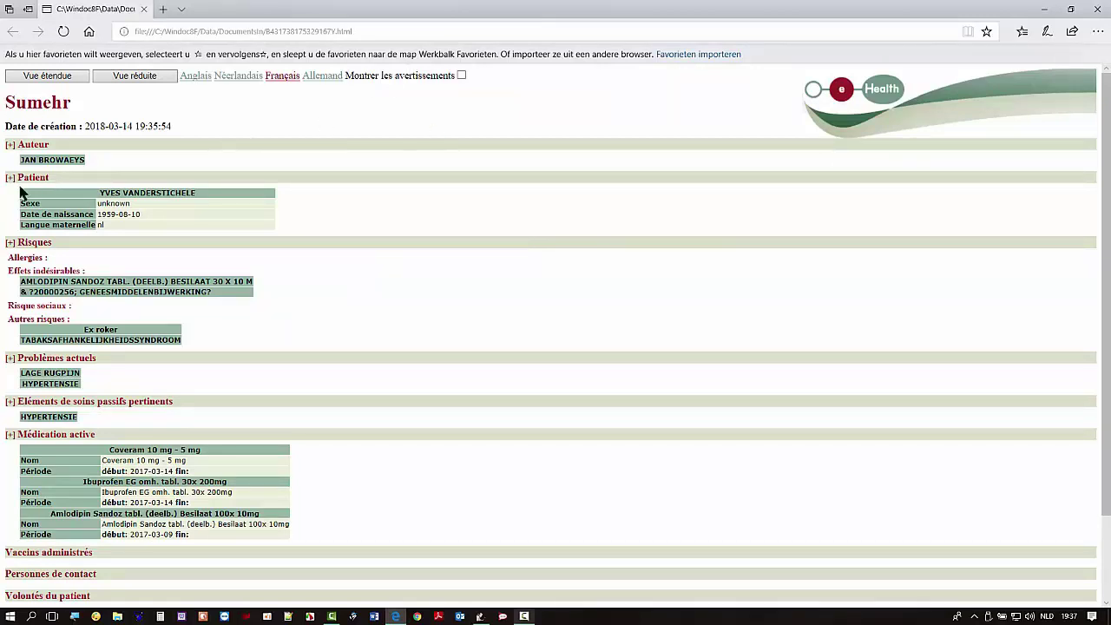
- Expand the Auteur, Patient and Risques sections of the Sumehr report to examine their details
left_click(10, 146)
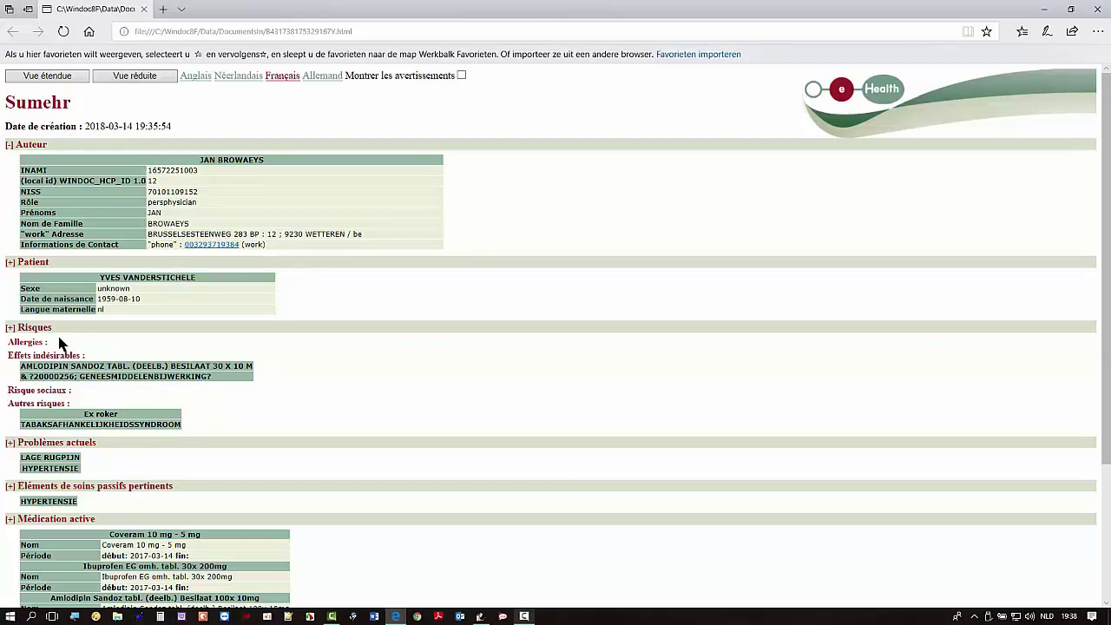
left_click(9, 263)
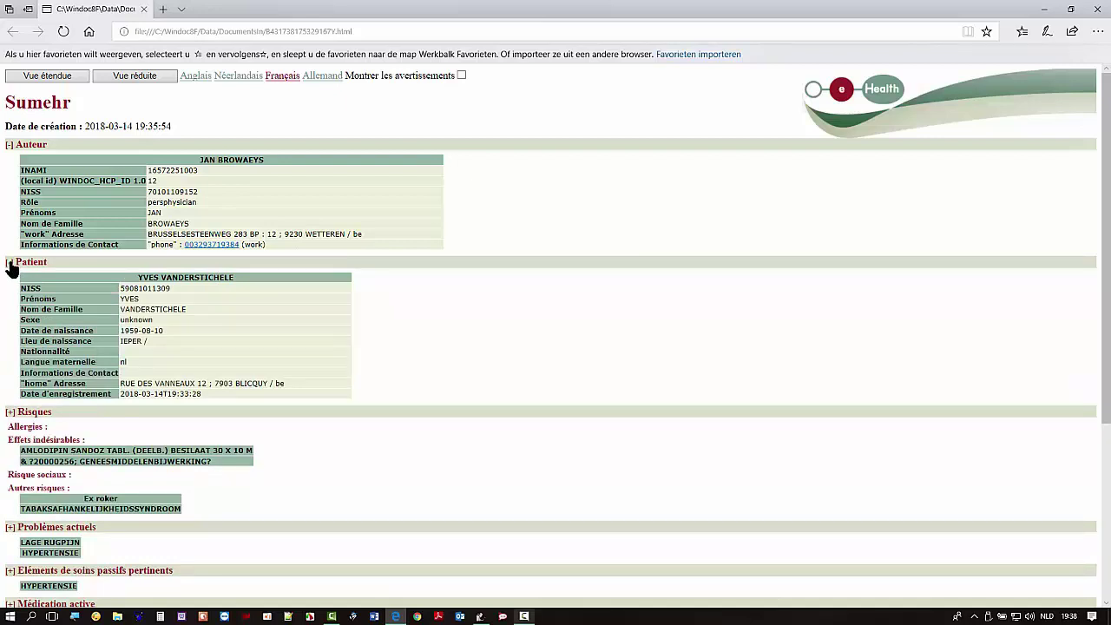
left_click(10, 414)
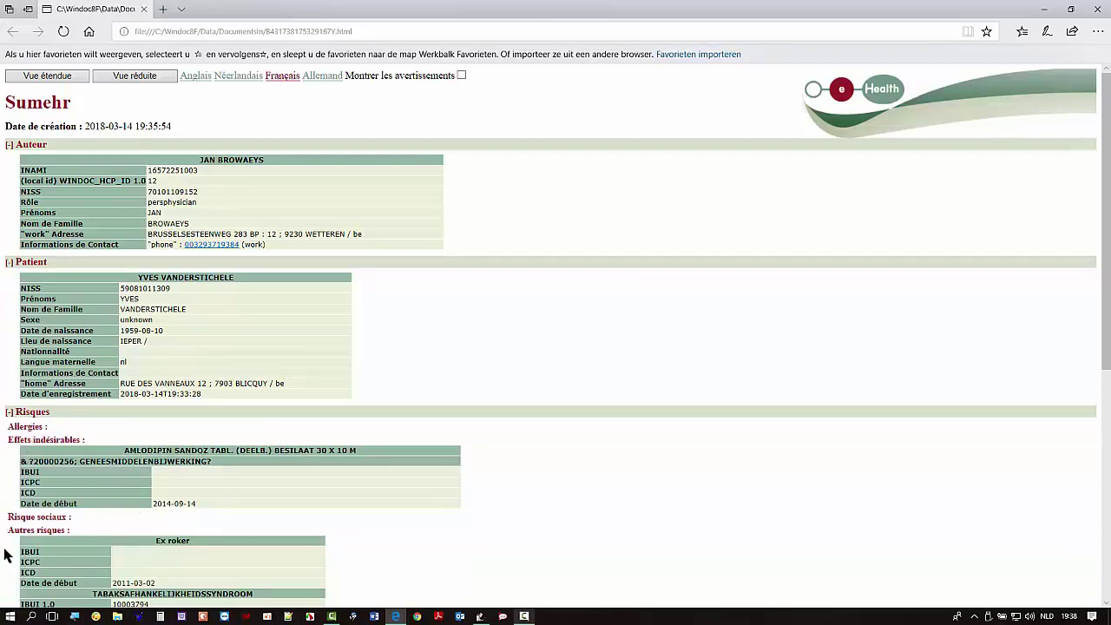
- Expand the Problèmes actuels, Eléments de soins passifs pertinents and Médication active sections of the Sumehr report to examine their codes and medication details
scroll(17, 526, "down", 3)
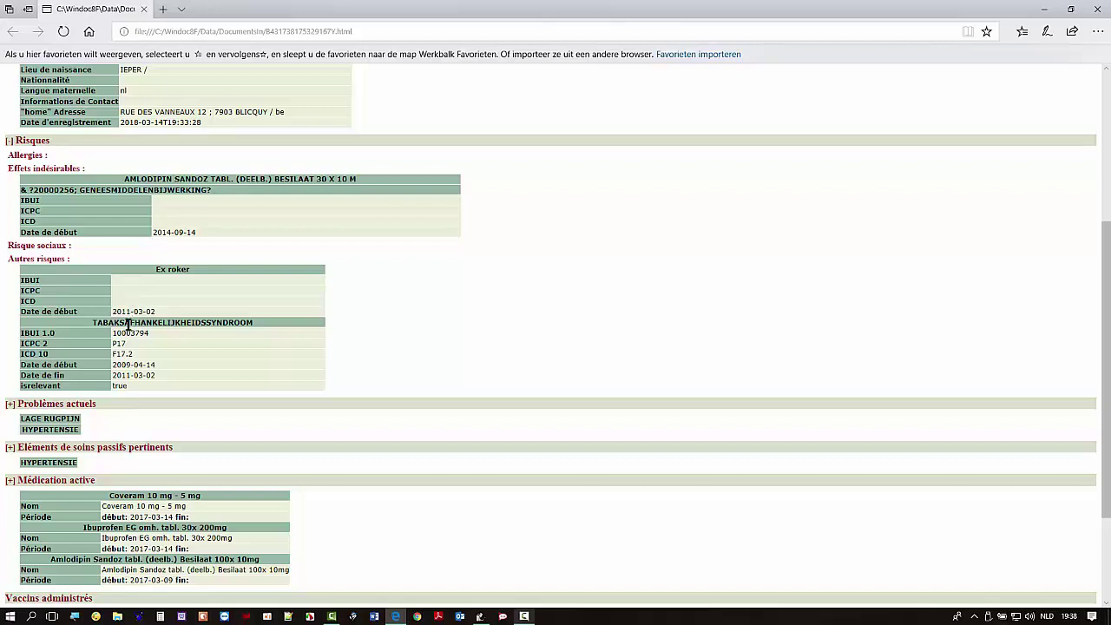
left_click_drag(55, 334, 10, 340)
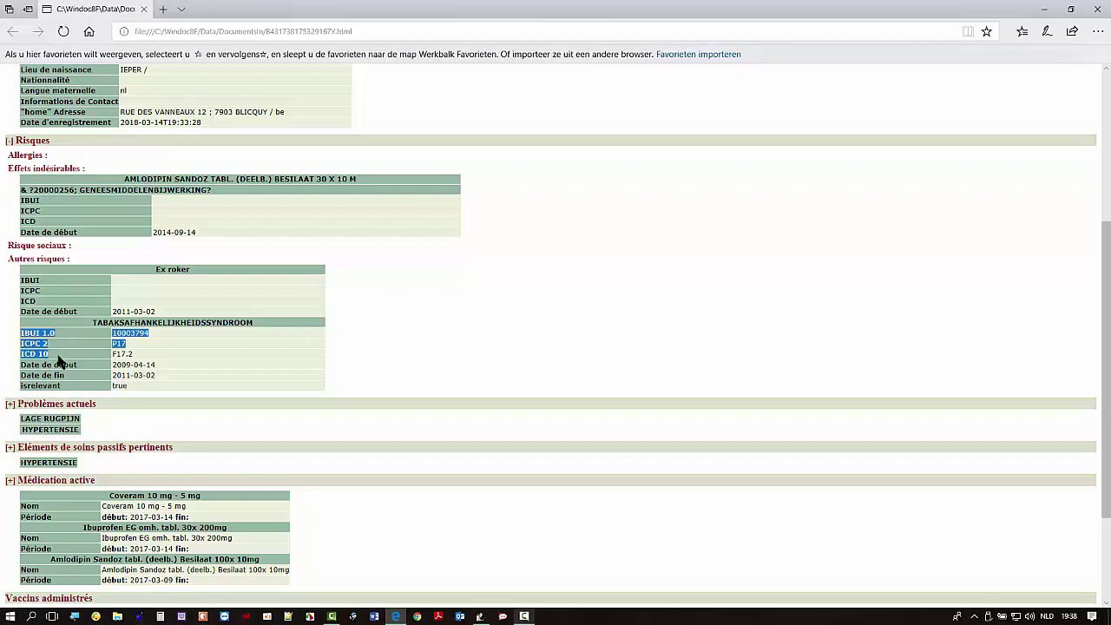
left_click(12, 410)
left_click(12, 410)
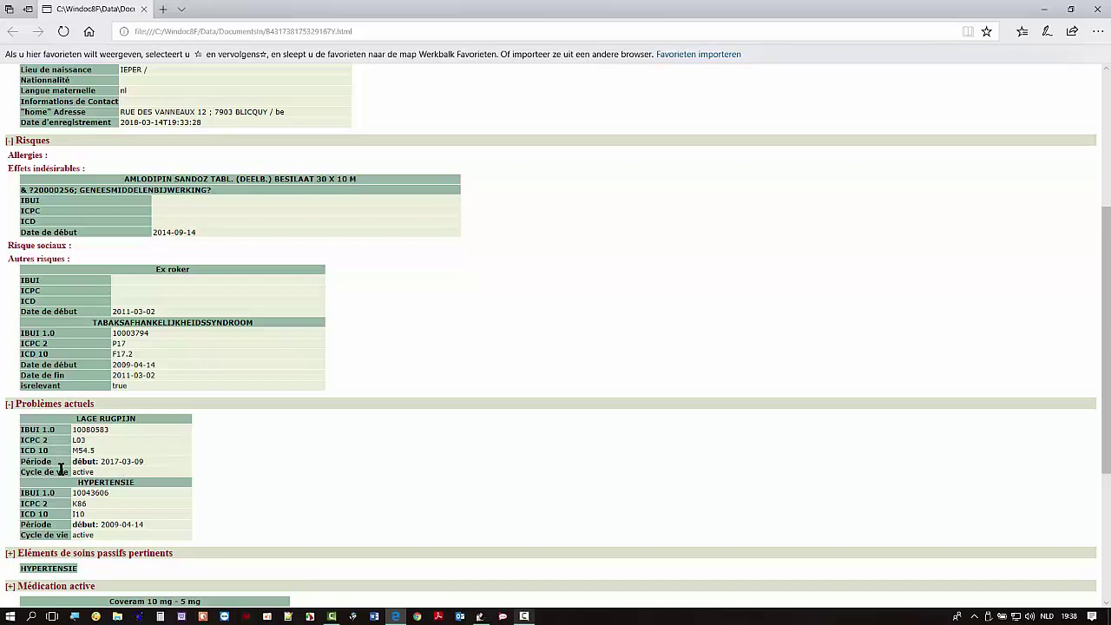
scroll(16, 415, "down", 3)
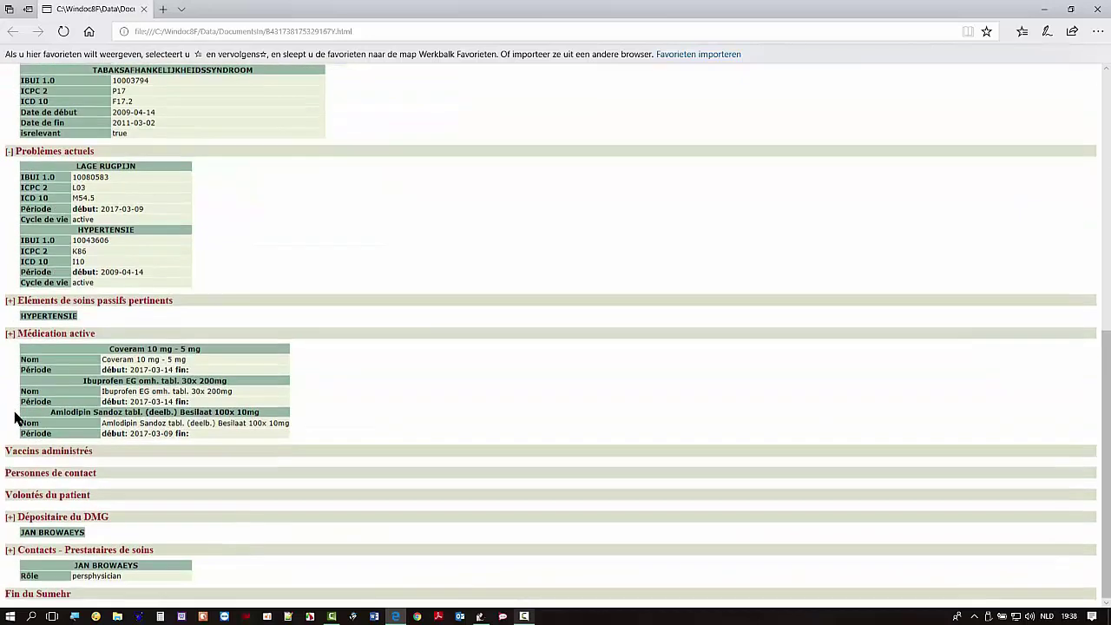
left_click(10, 300)
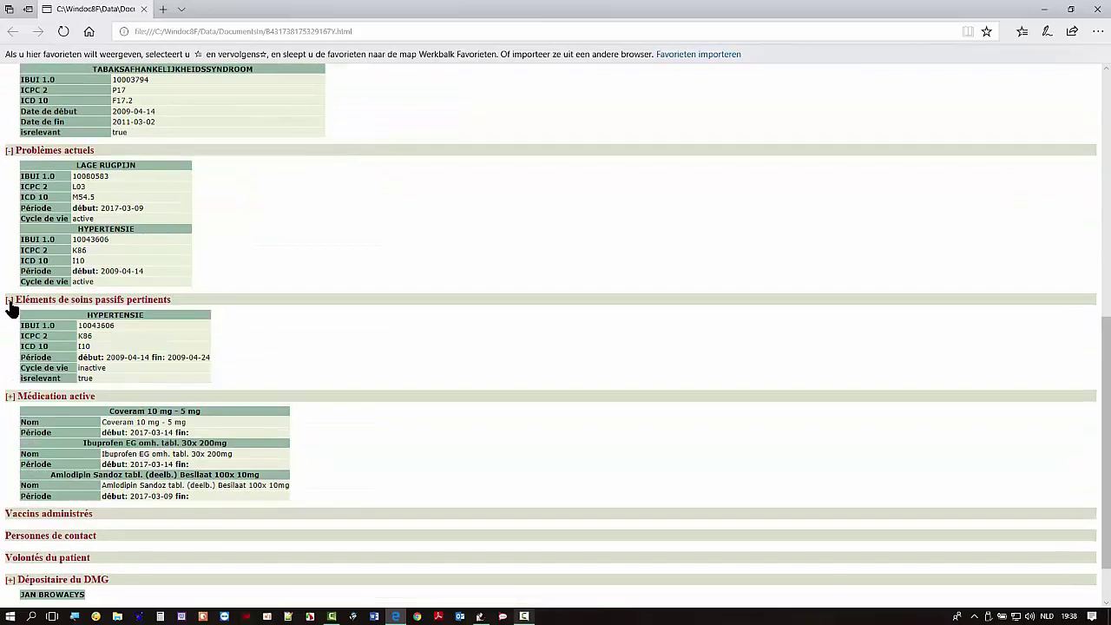
left_click(9, 397)
scroll(10, 415, "down", 2)
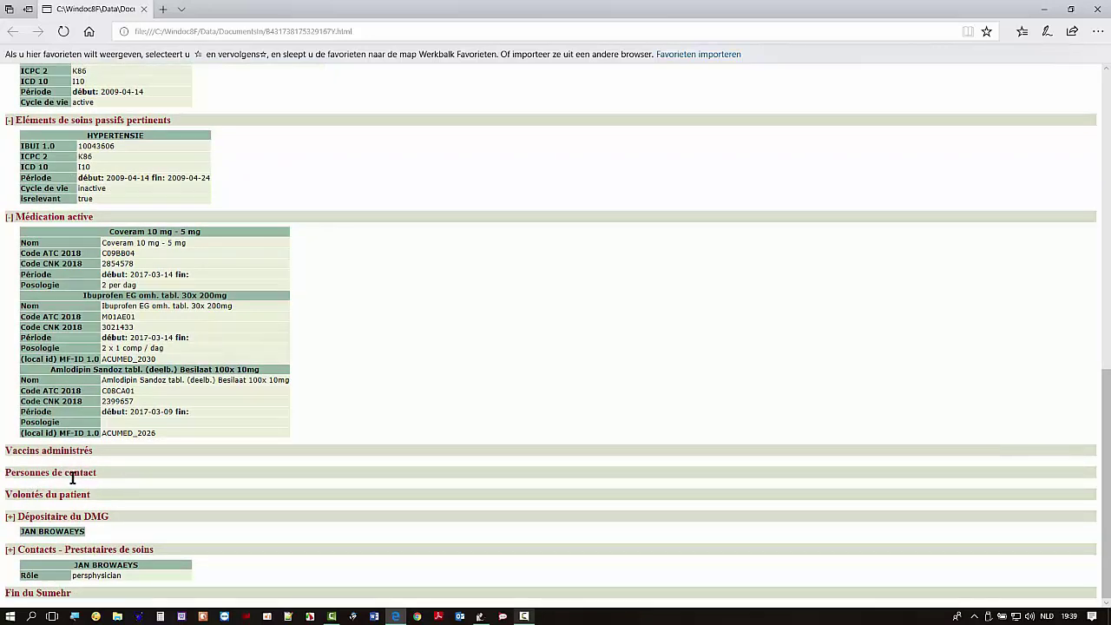
- Expand the Dépositaire du DMG and Contacts - Prestataires de soins sections to examine their details, and close the report
left_click(10, 517)
scroll(10, 524, "down", 3)
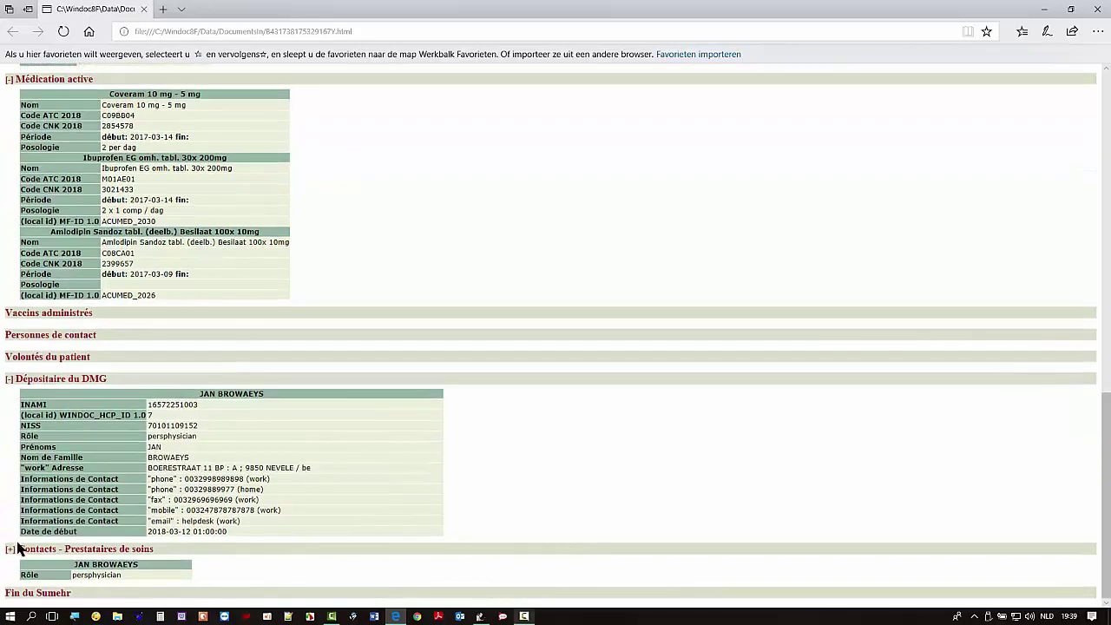
left_click(10, 549)
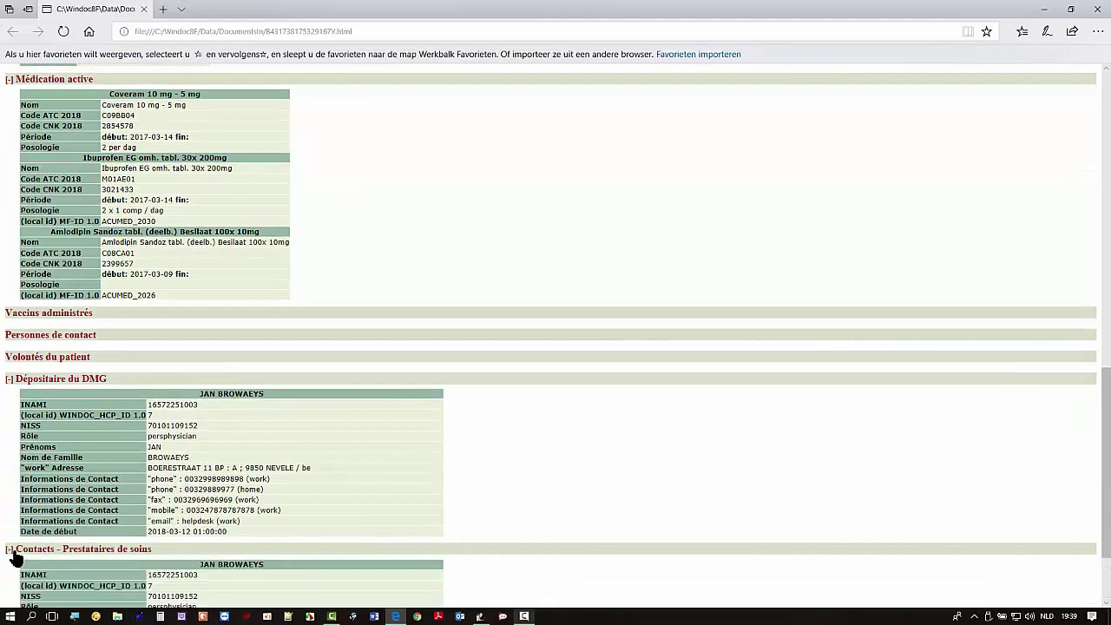
scroll(78, 559, "down", 3)
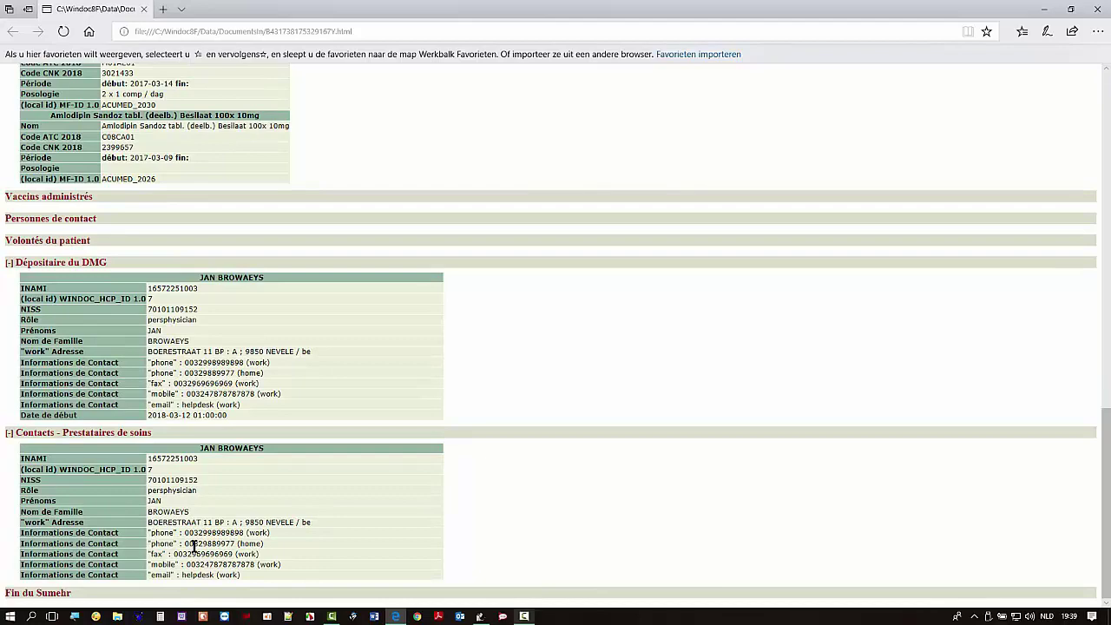
left_click(1098, 8)
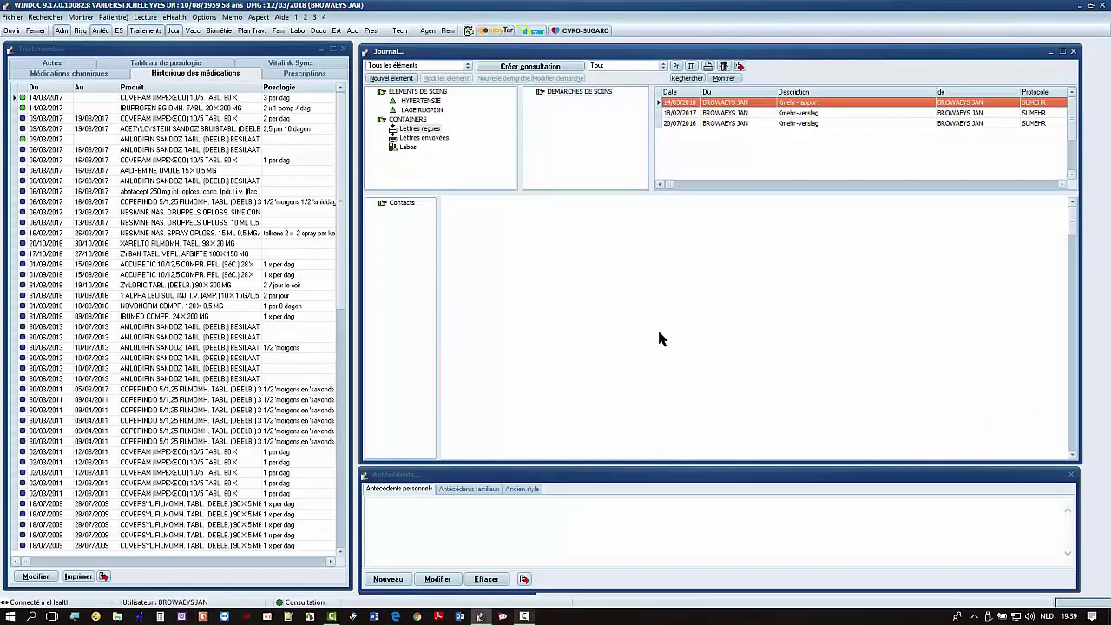
- Check the contact persons in the patient's administrative record and close the record
key("F2")
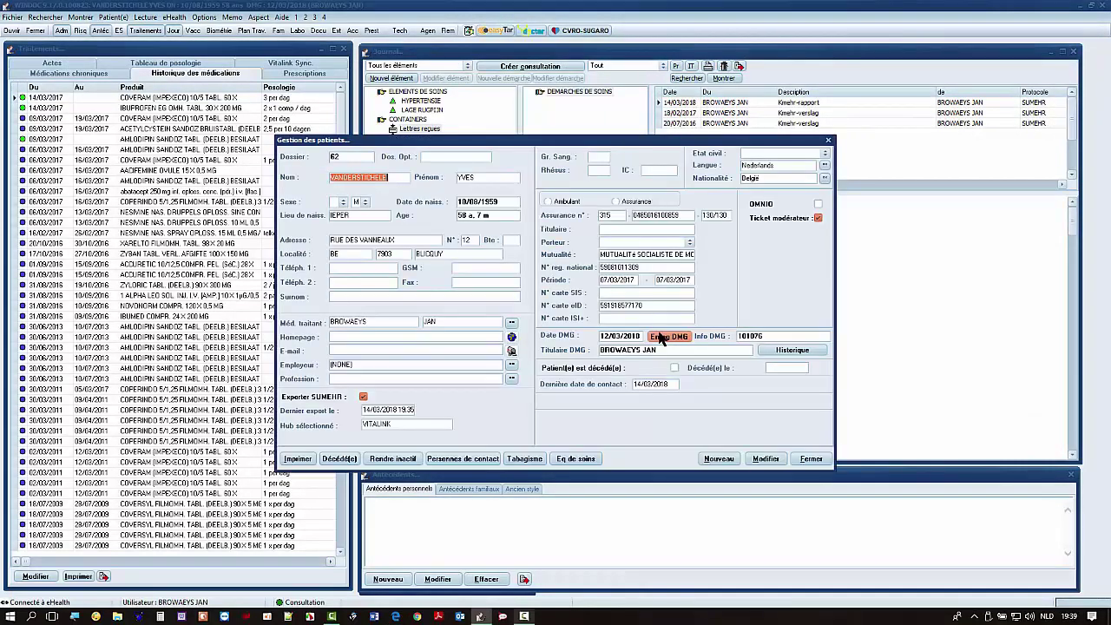
left_click(463, 460)
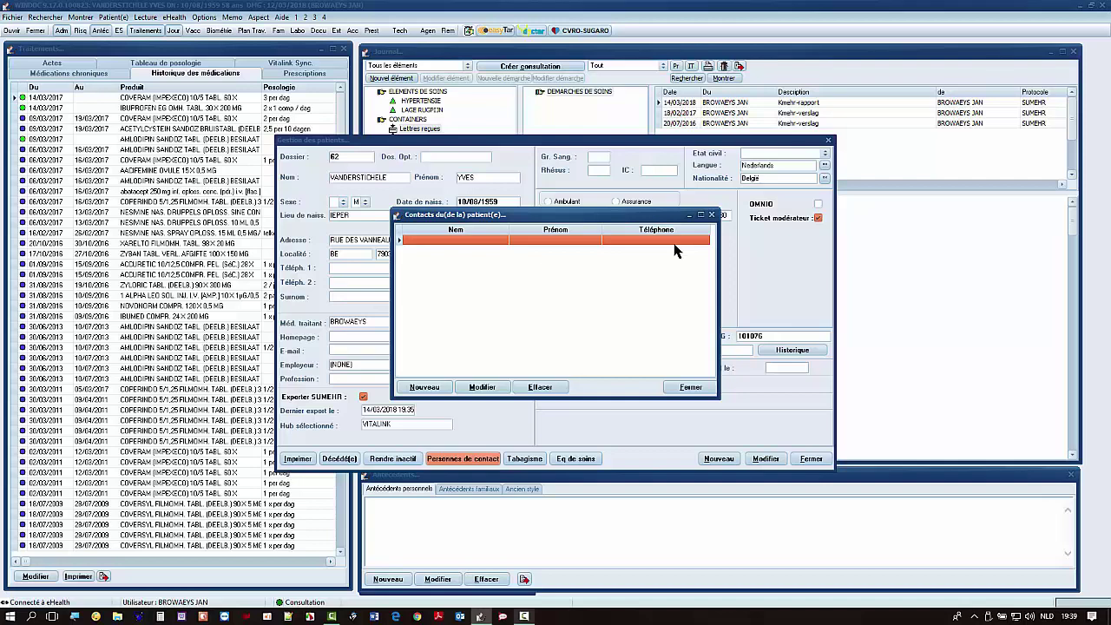
left_click(689, 387)
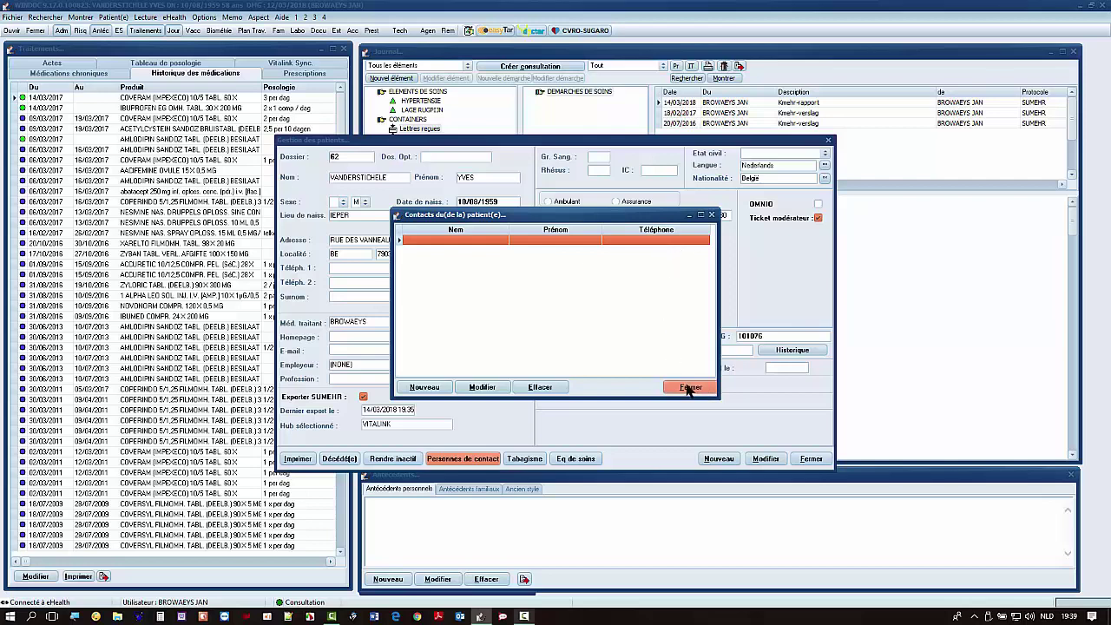
left_click(811, 460)
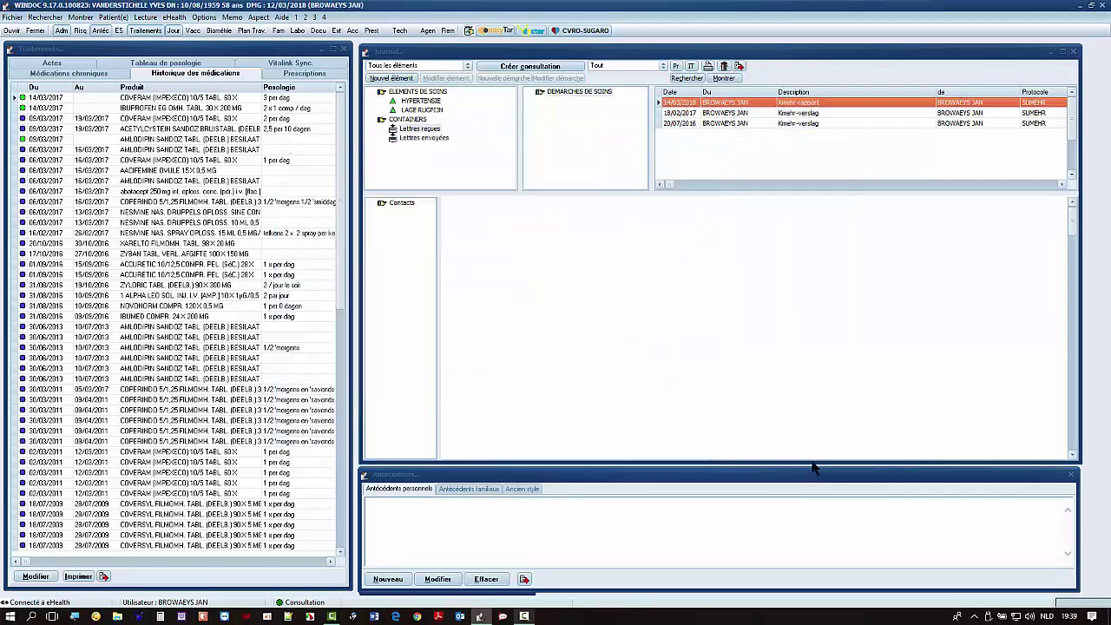
- Delete the patient's informed consent and register it again, with the card number taken "à partir du dossier"
left_click(114, 18)
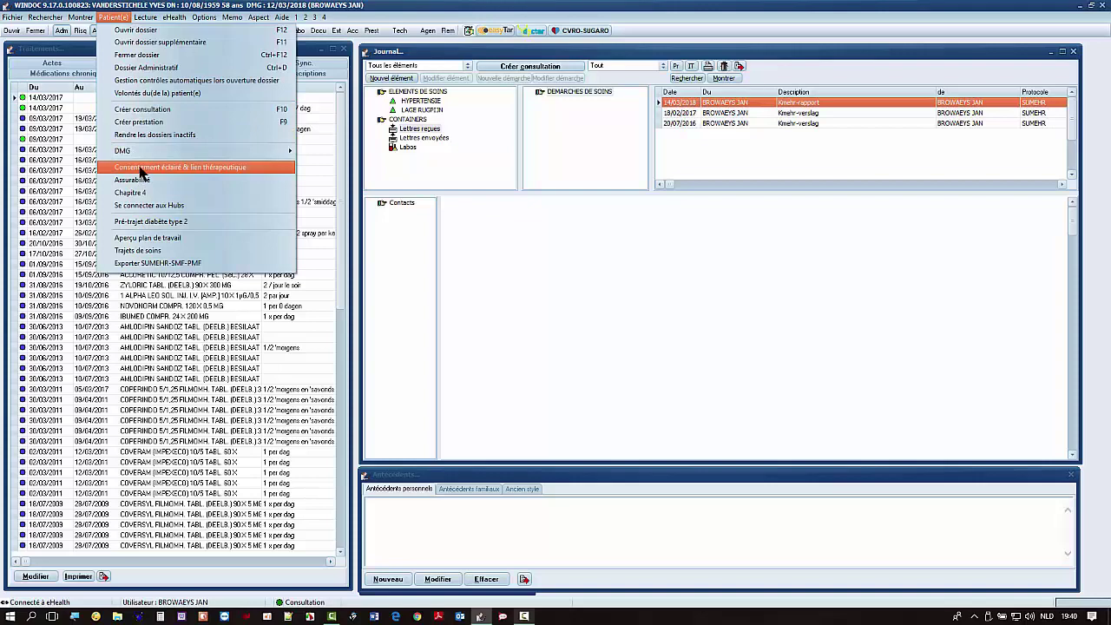
left_click(247, 170)
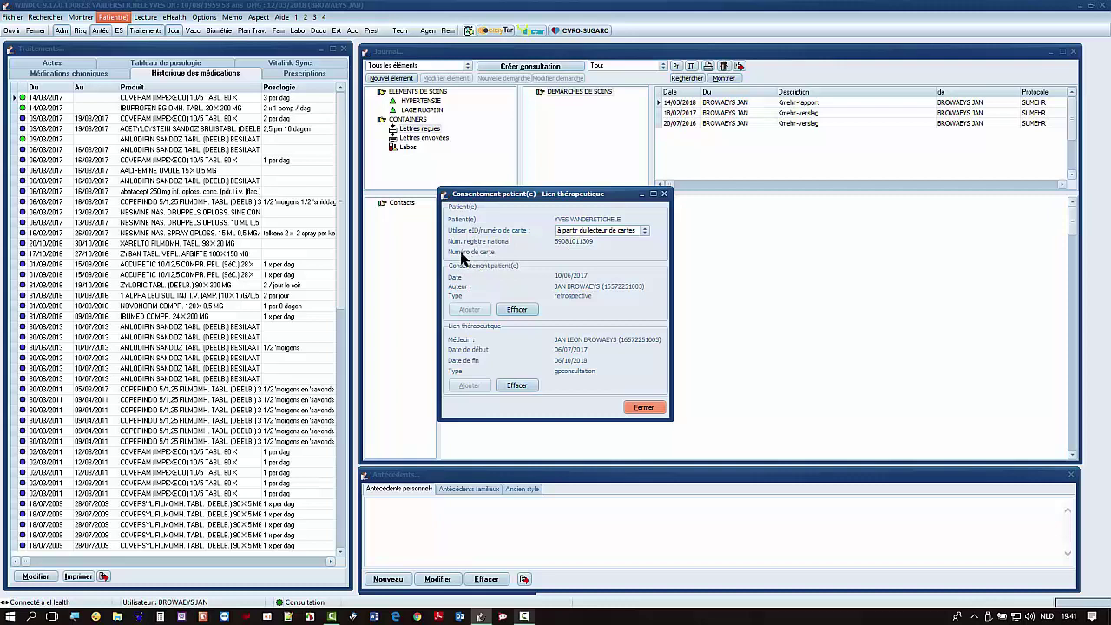
left_click(644, 231)
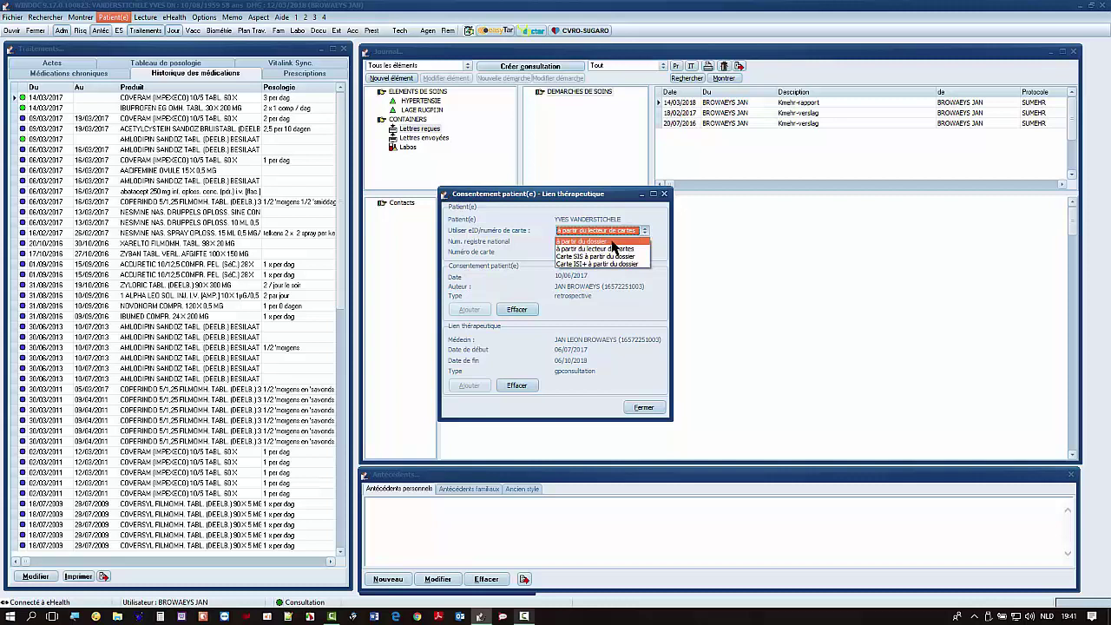
left_click(611, 241)
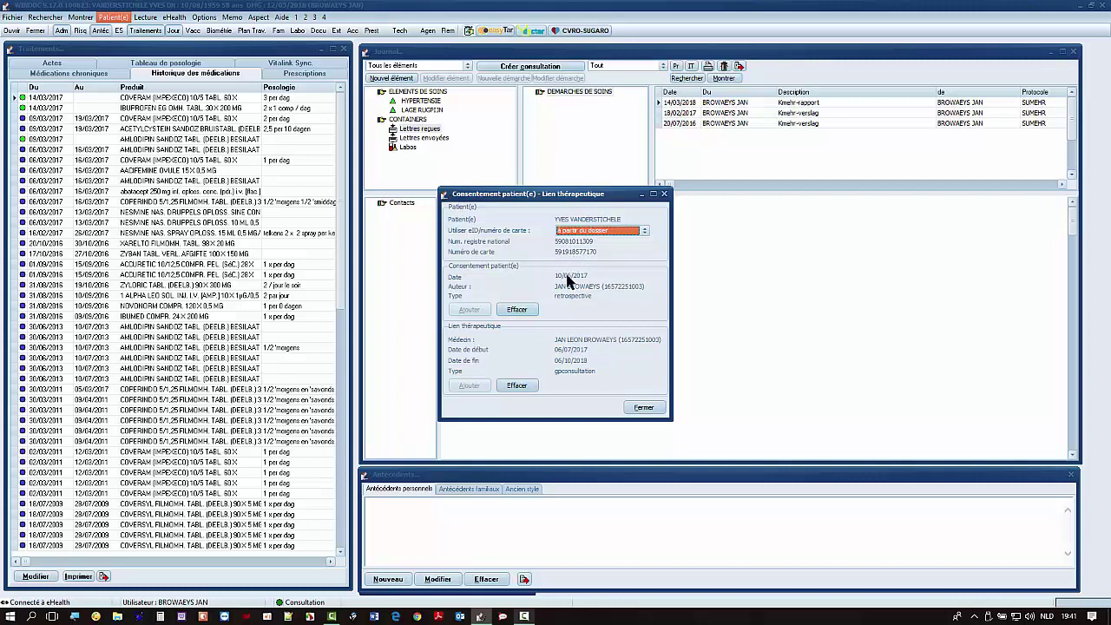
left_click(520, 310)
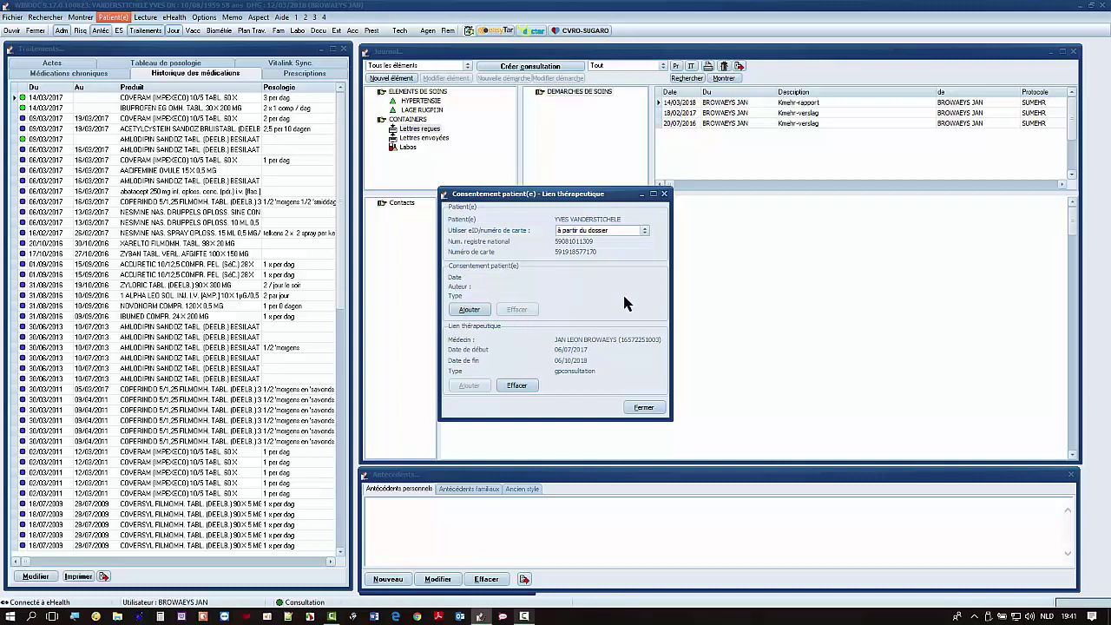
left_click(467, 311)
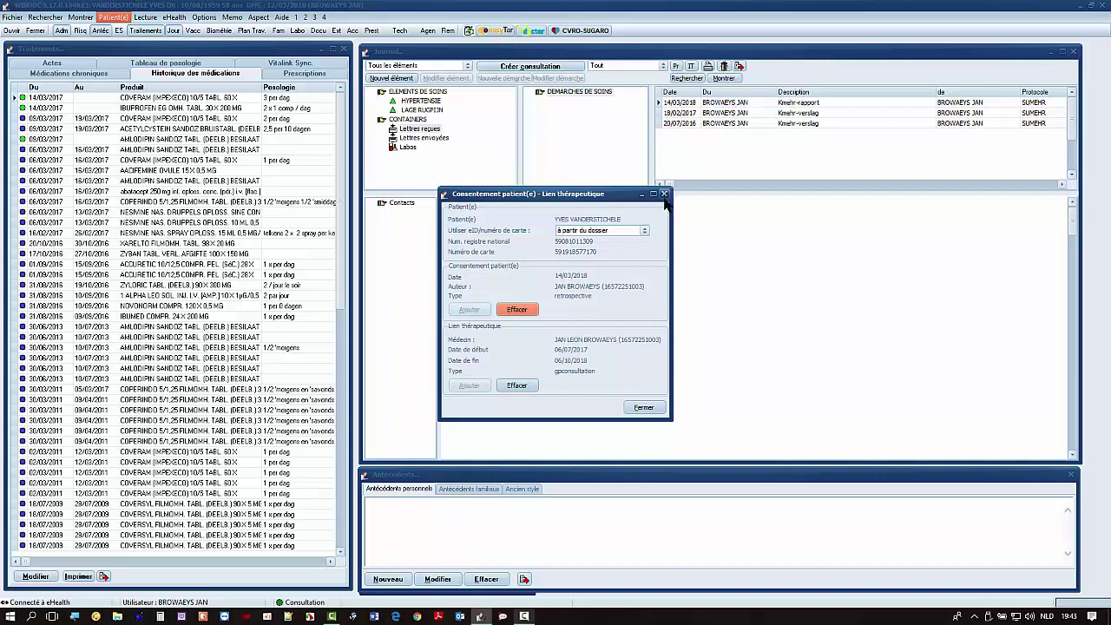
left_click(649, 407)
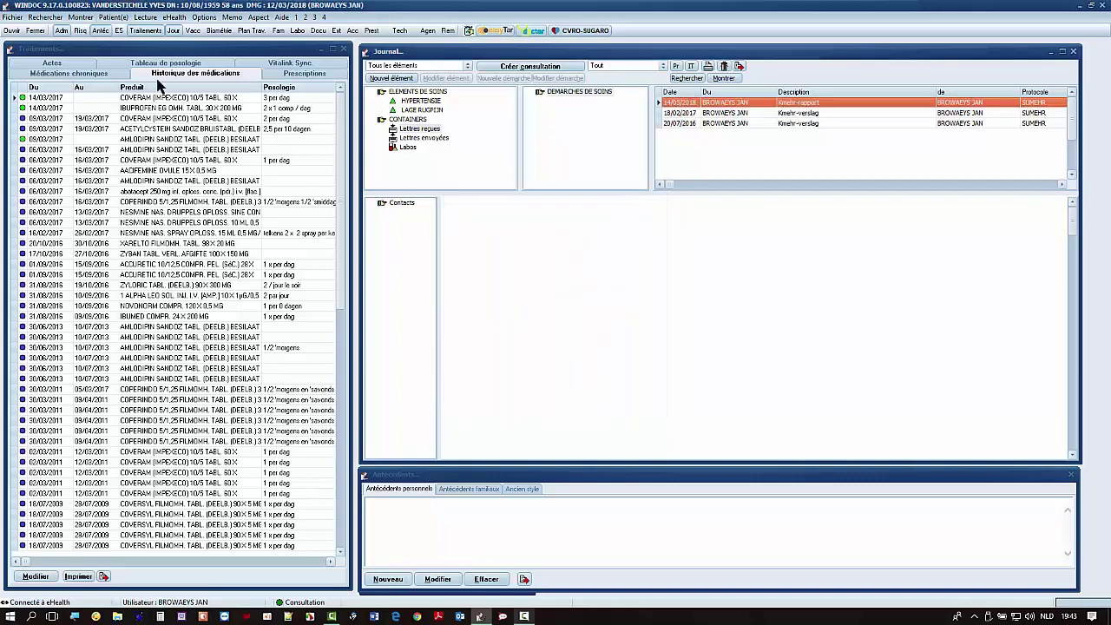
- Connect the patient to the VitaLink hub, check the list of documents, and finish the hub session
left_click(122, 18)
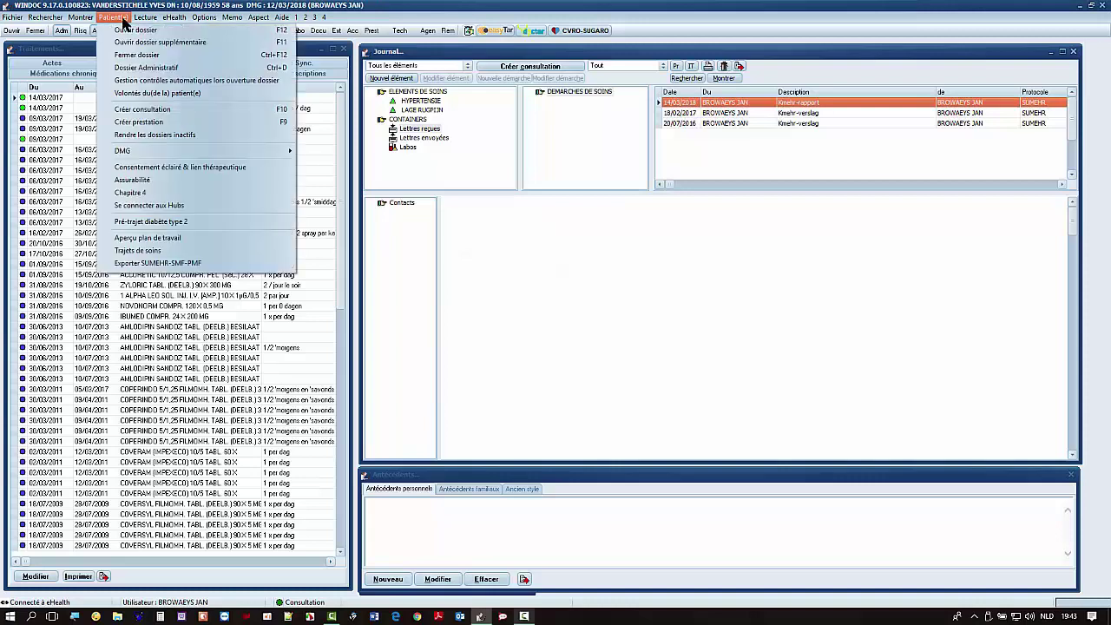
left_click(149, 205)
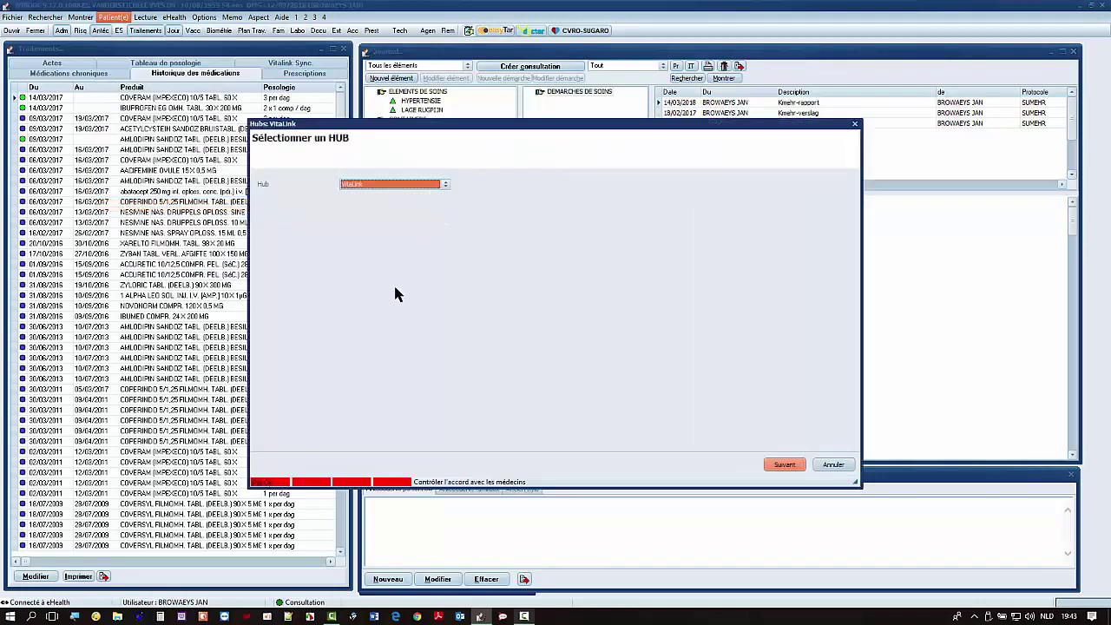
left_click(784, 466)
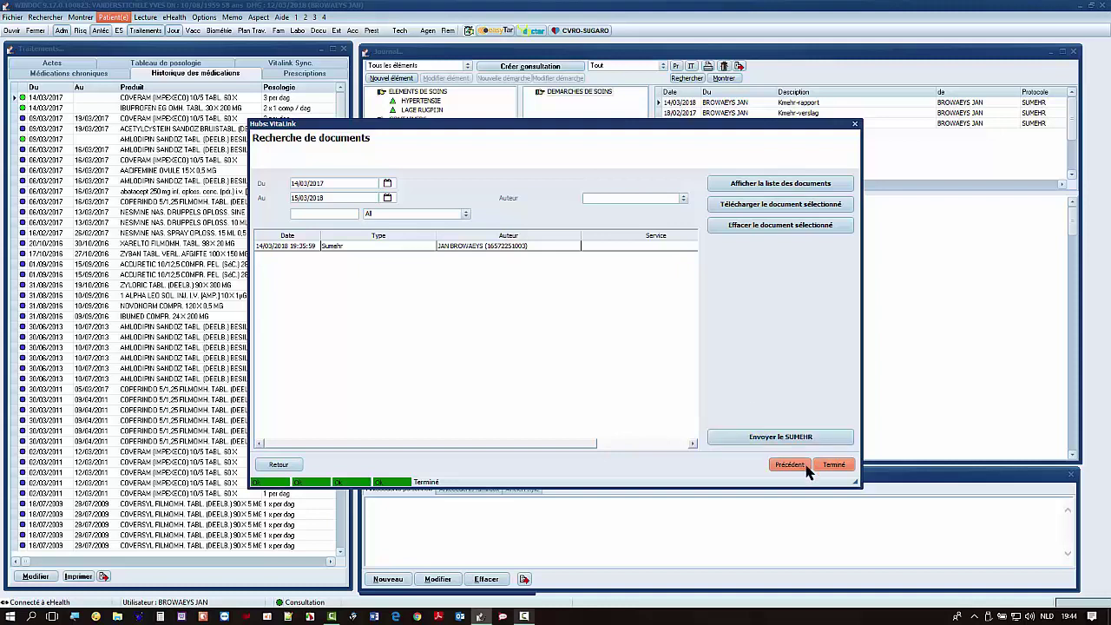
left_click(833, 465)
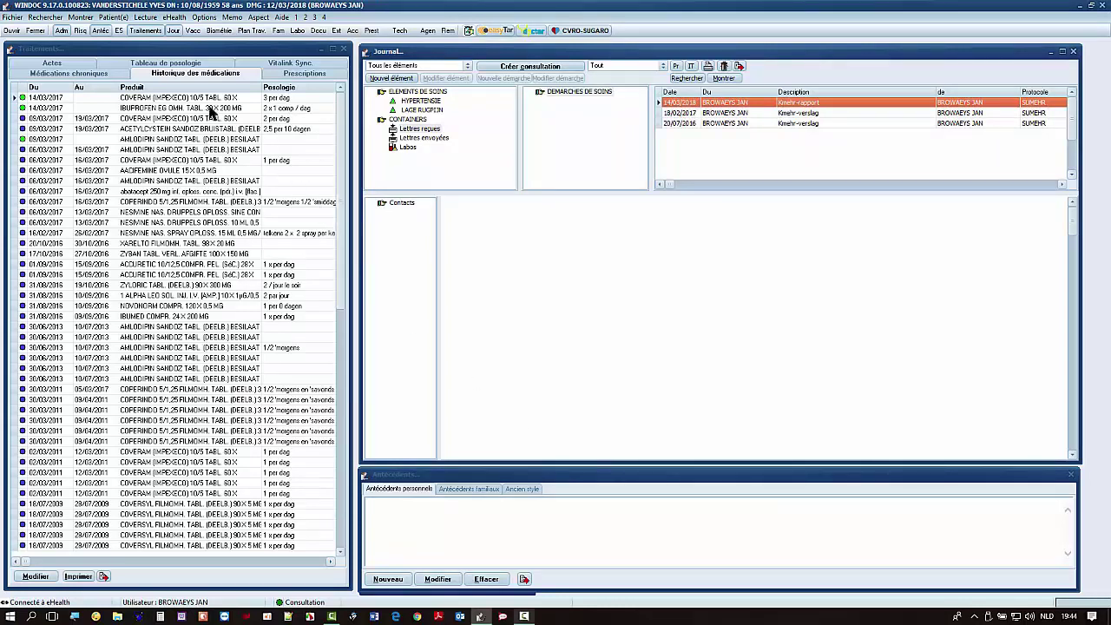
- Open the SUMEHR-SMF-PMF exports for the current patient
left_click(113, 17)
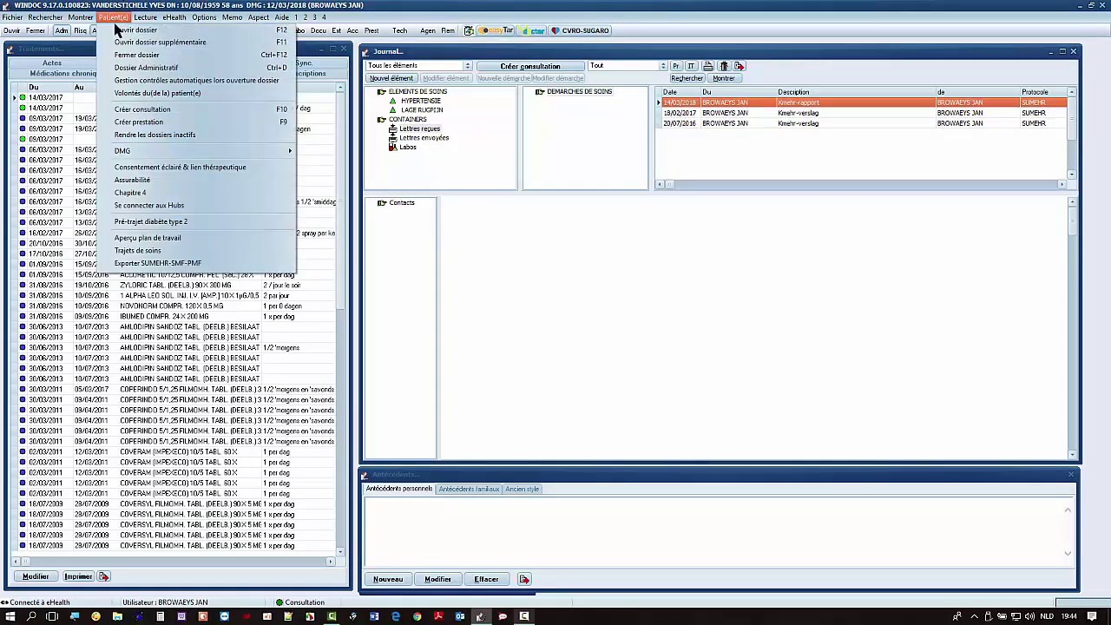
left_click(152, 263)
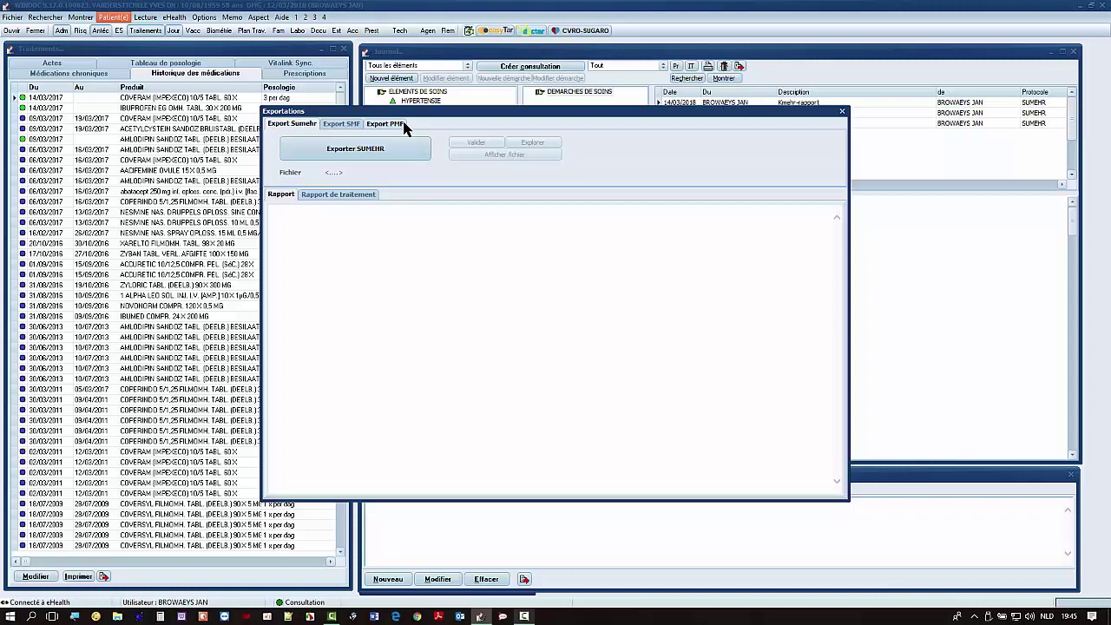
left_click(356, 152)
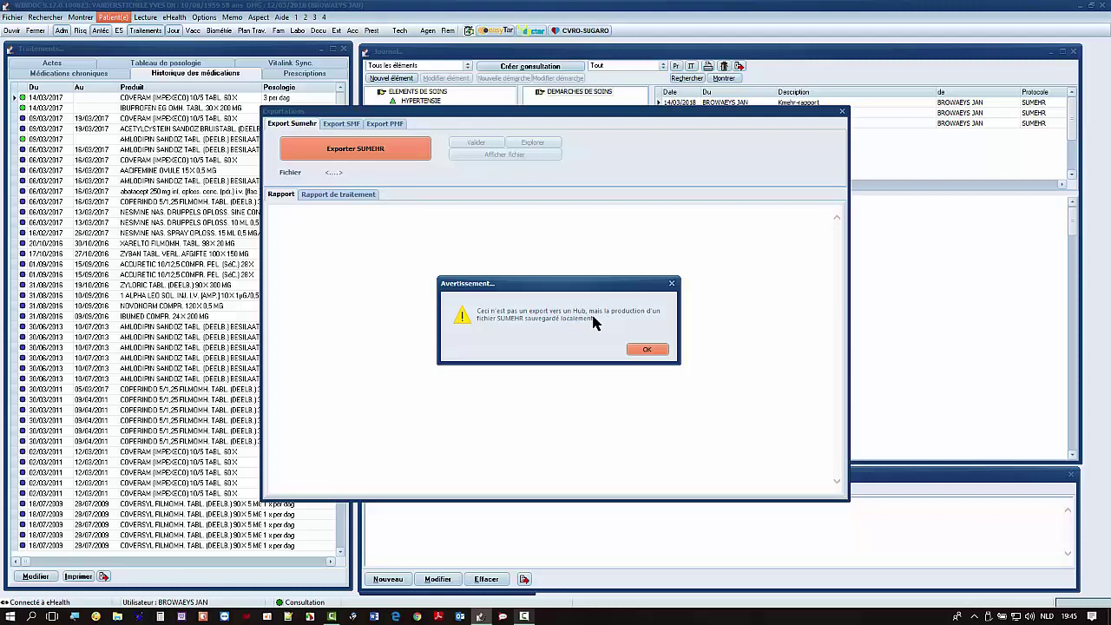
left_click(646, 348)
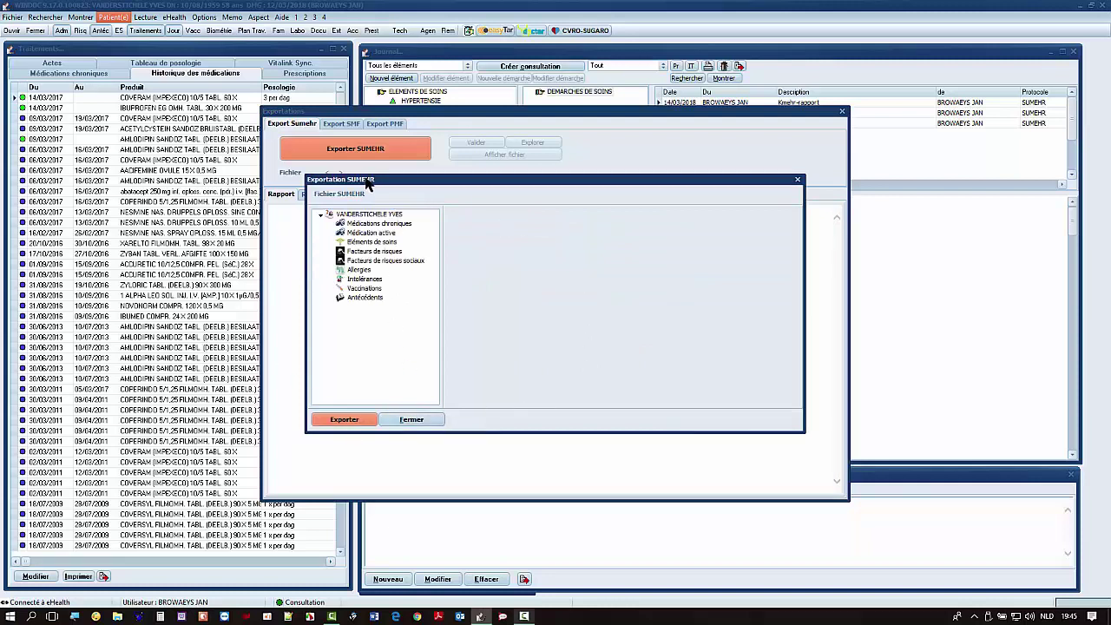
left_click(422, 421)
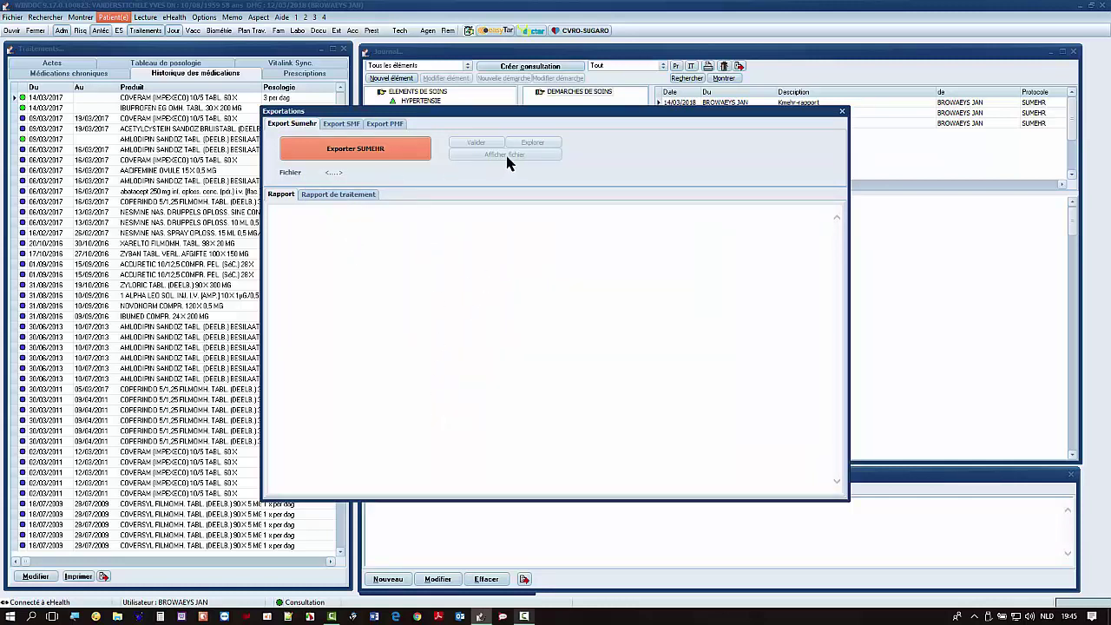
- Export the patient's SUMEHR to a local file, display the warnings in its validation report, and close the exports
left_click(382, 150)
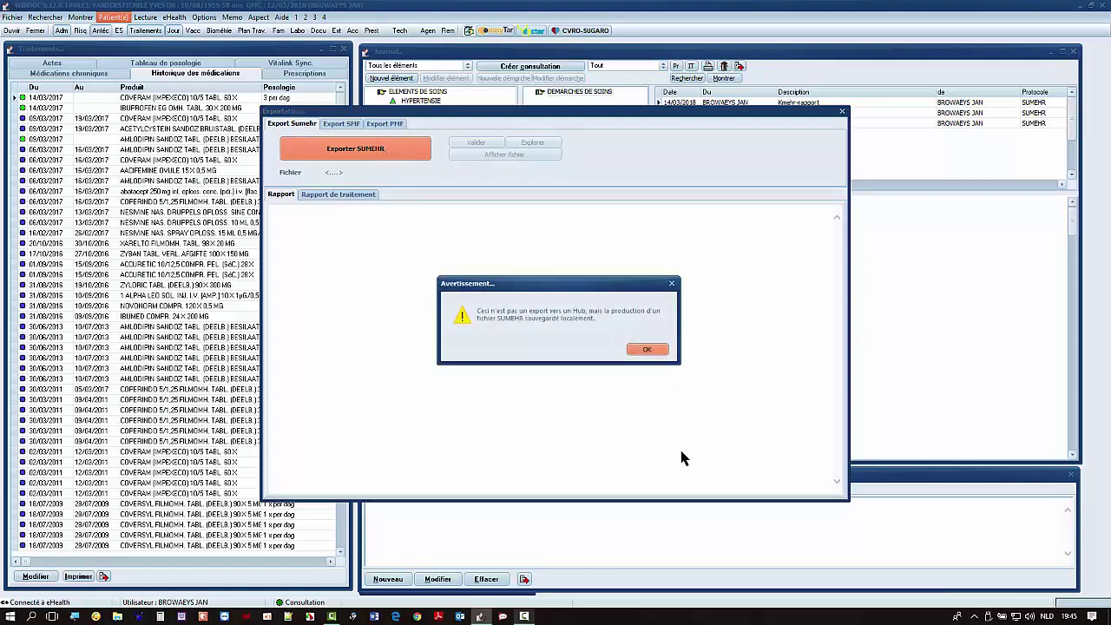
left_click(646, 353)
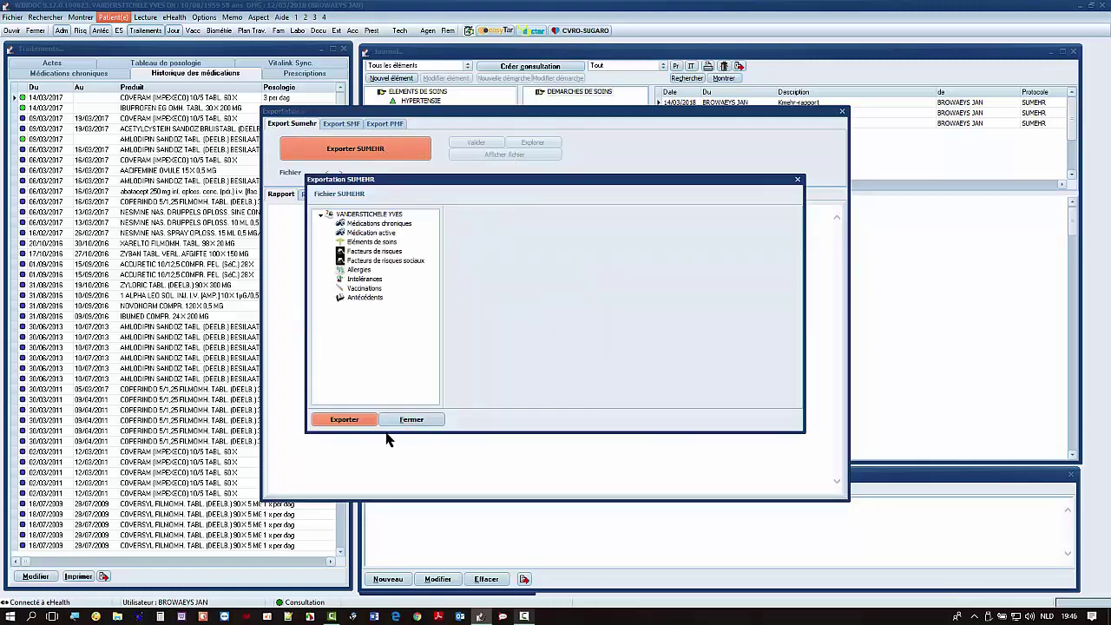
left_click(344, 420)
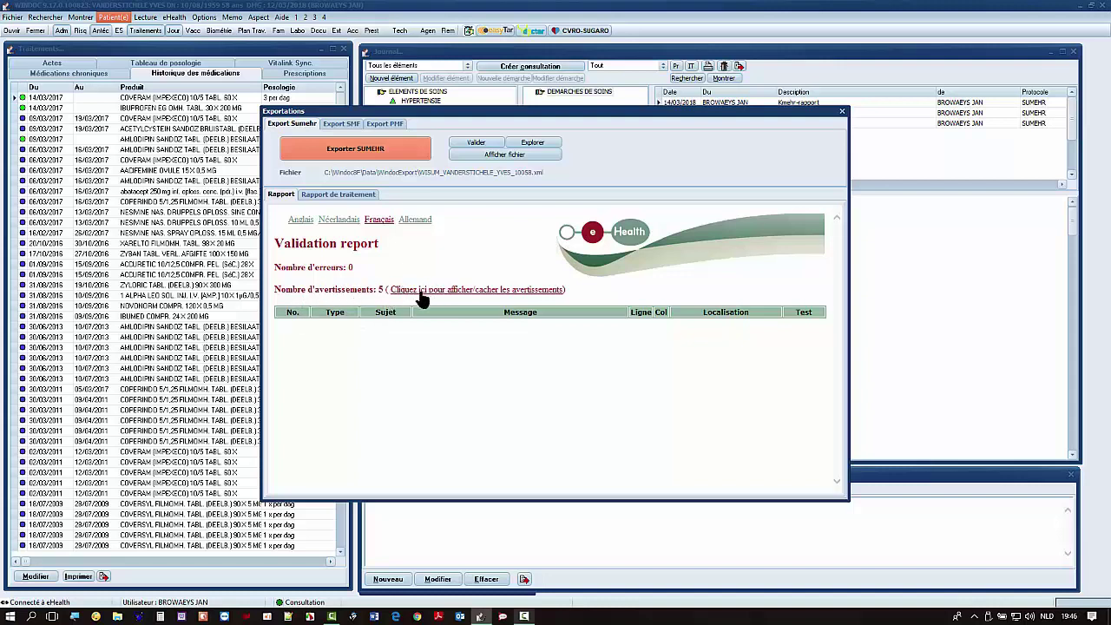
left_click_drag(386, 290, 547, 297)
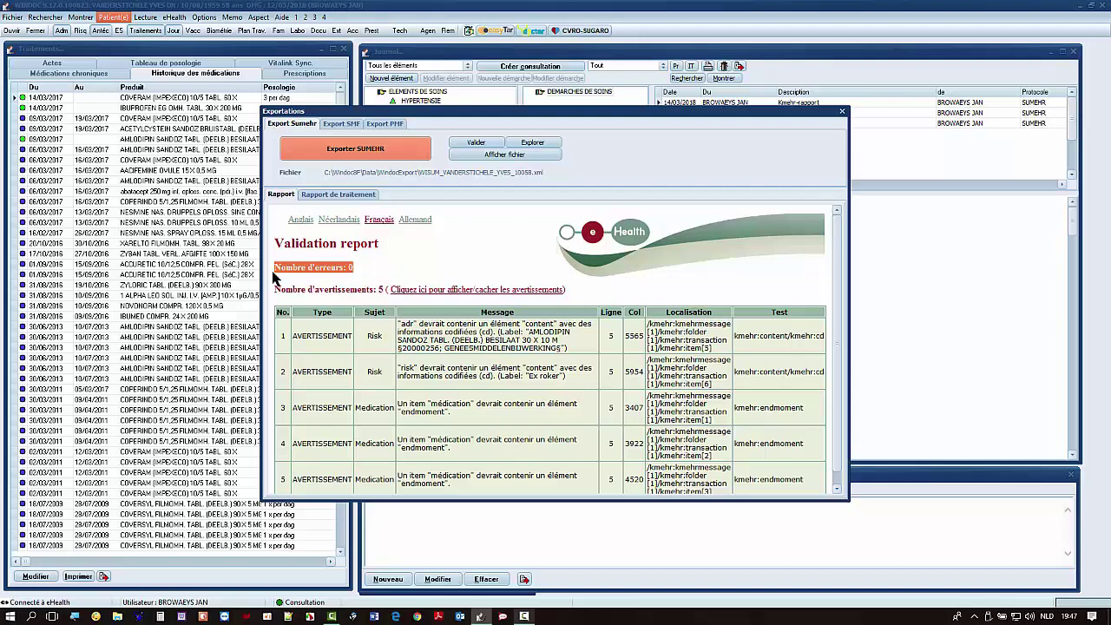
left_click(841, 112)
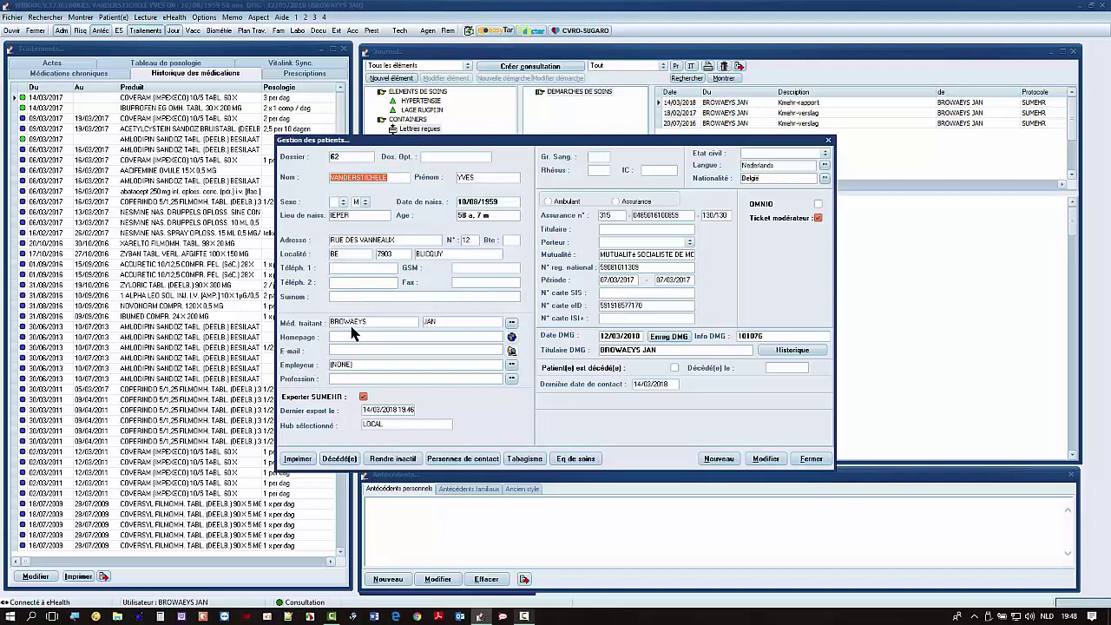
- Look up the N° INAMI of the patient's "Méd. traitant" in the list of doctors, and leave the patient record without saving
left_click(513, 325)
left_click(765, 459)
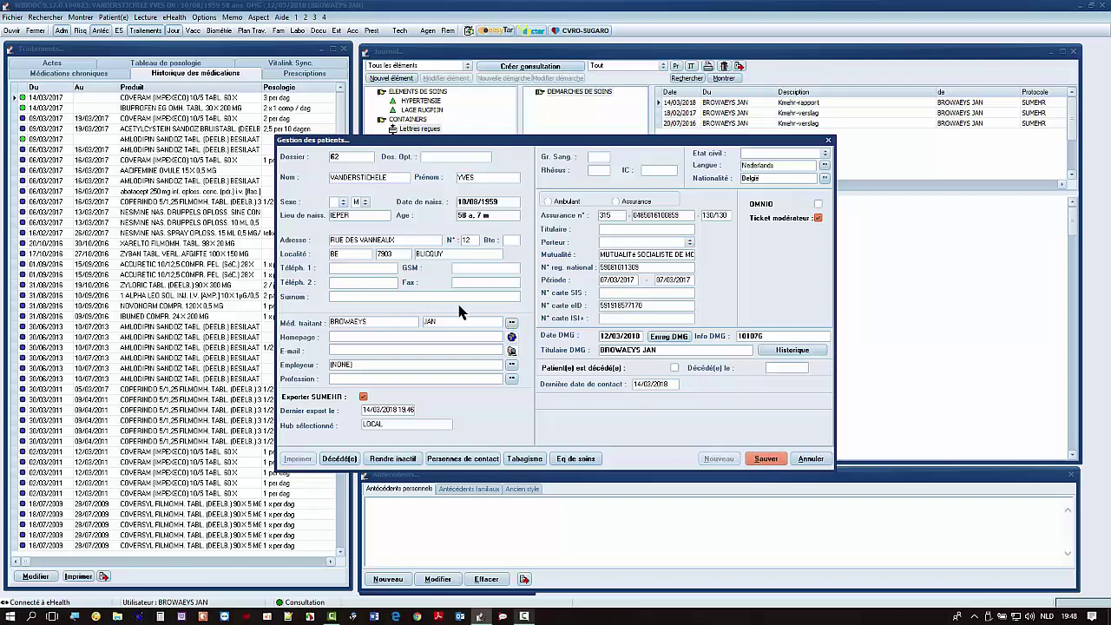
left_click(512, 322)
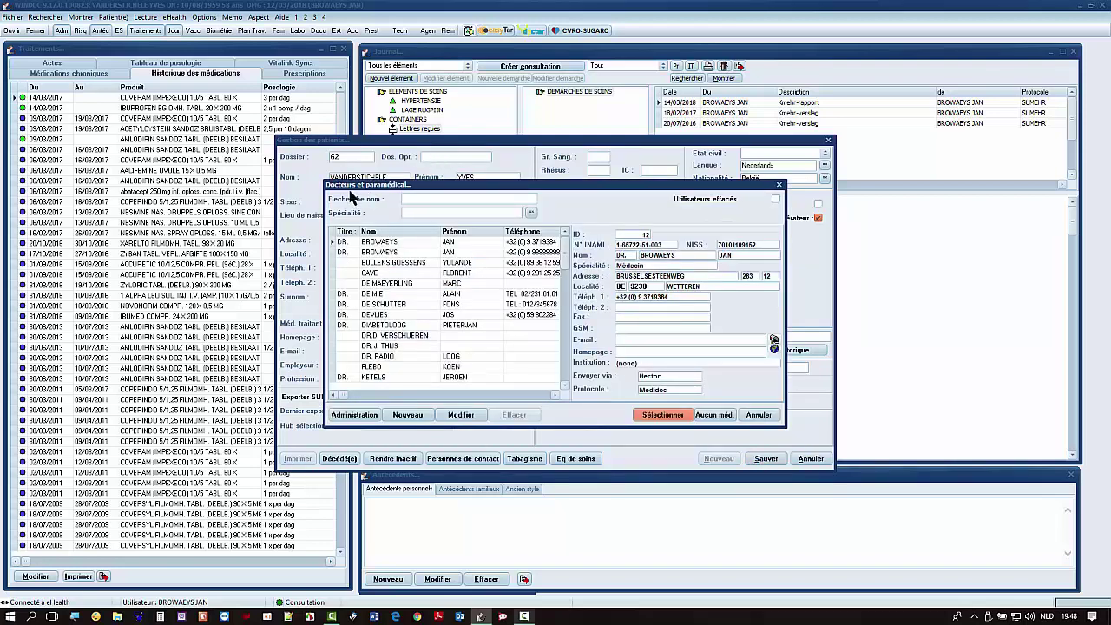
left_click(389, 243)
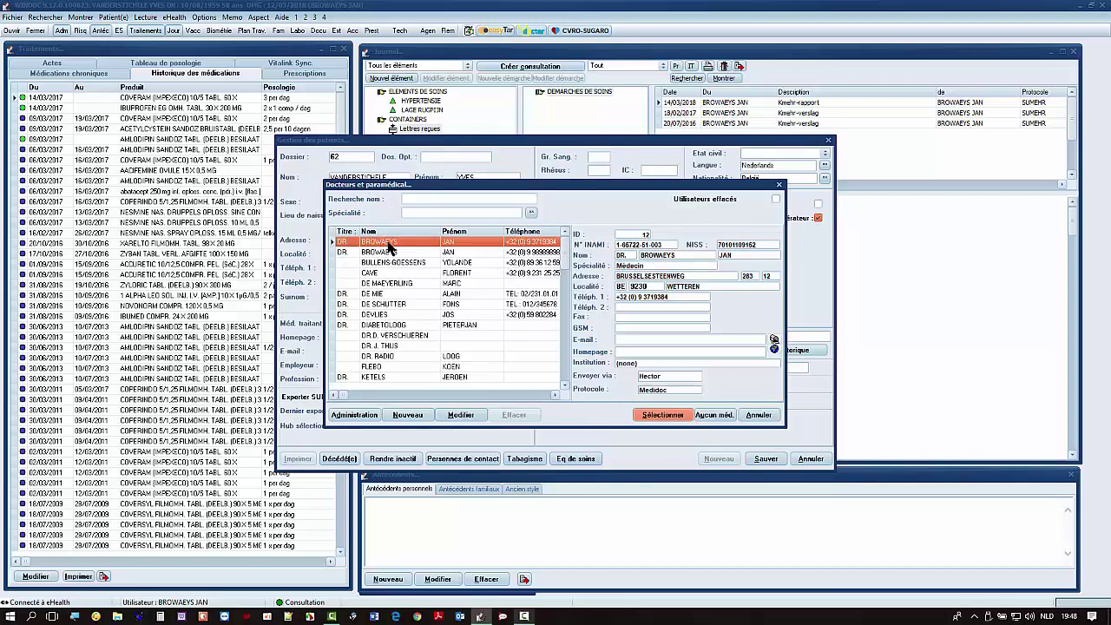
left_click(665, 246)
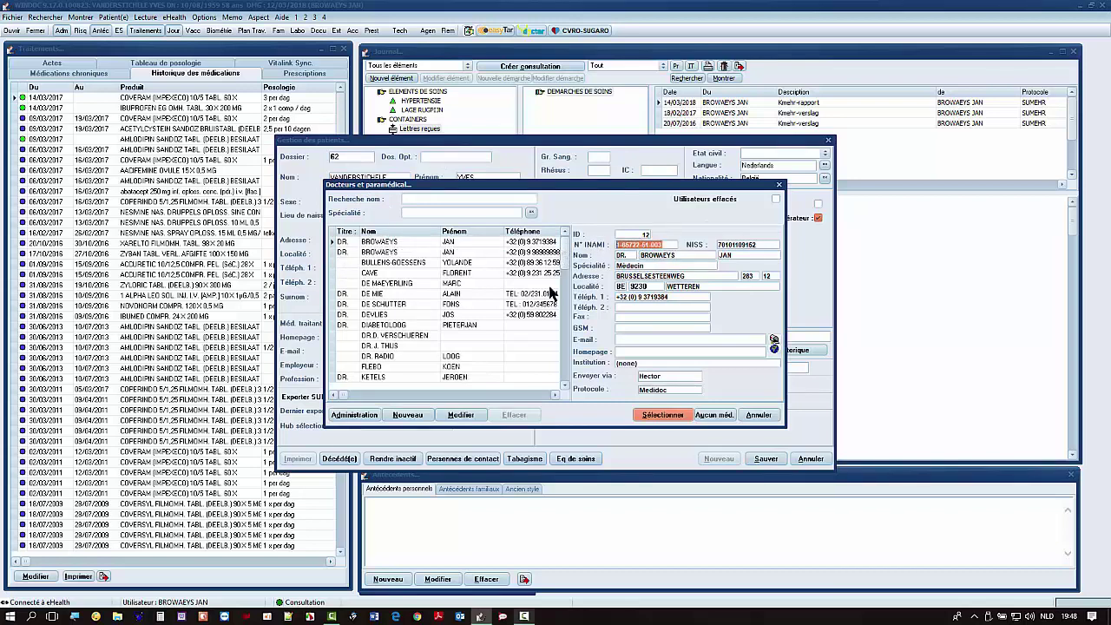
left_click(758, 414)
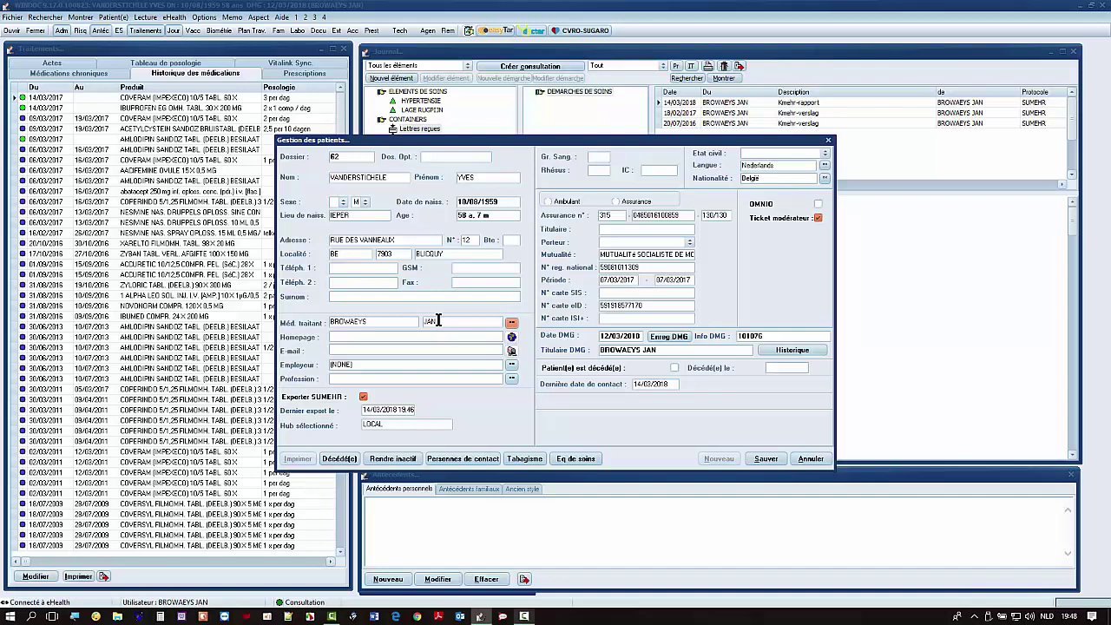
left_click(811, 460)
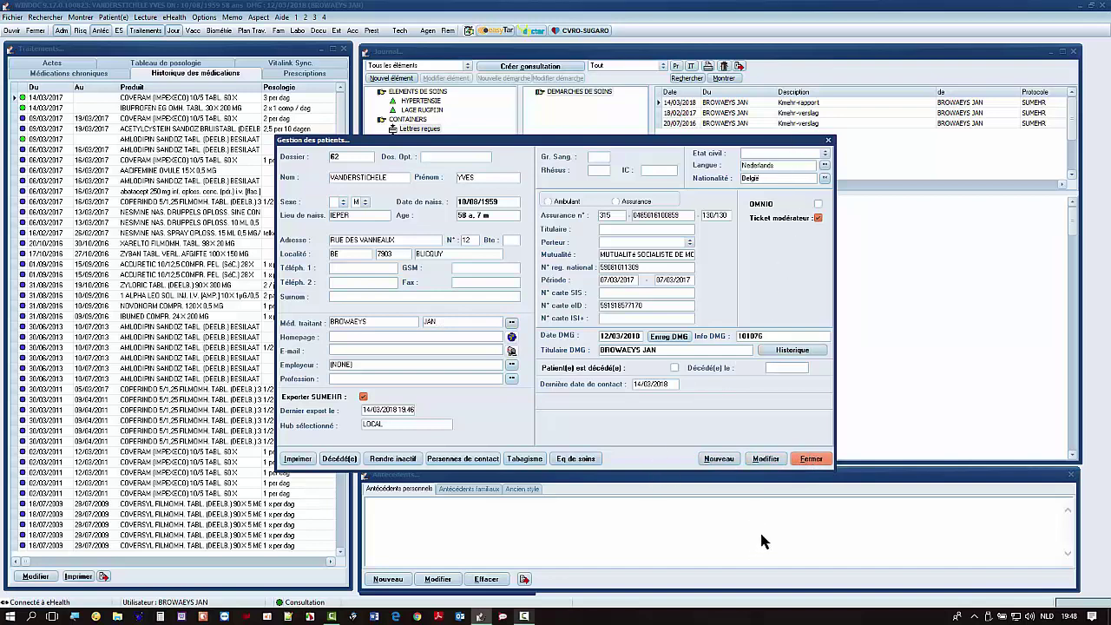
left_click(814, 460)
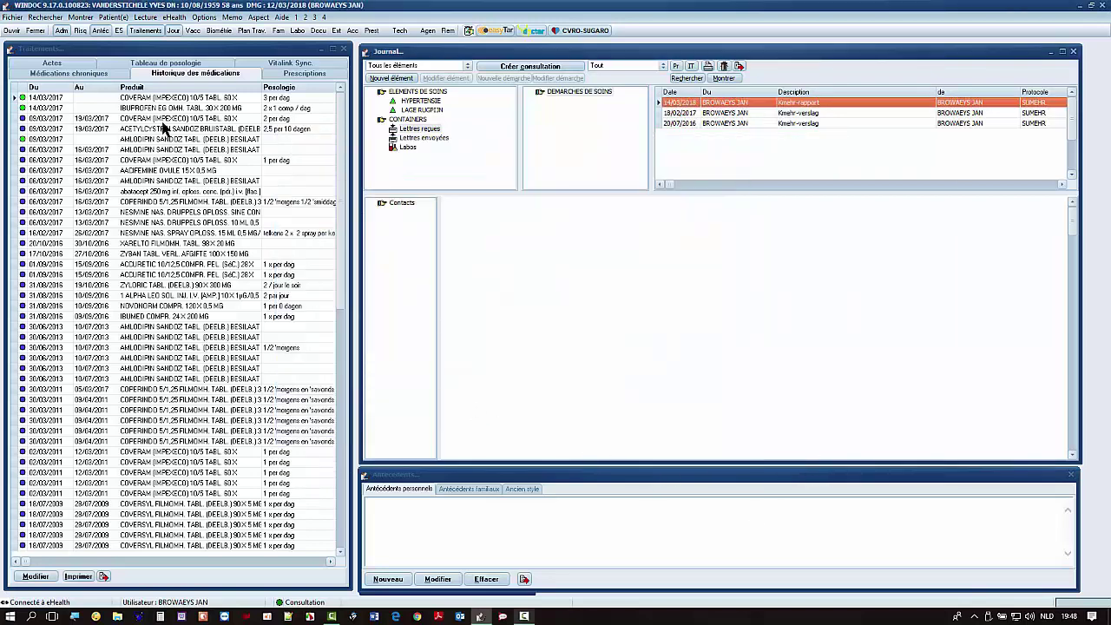